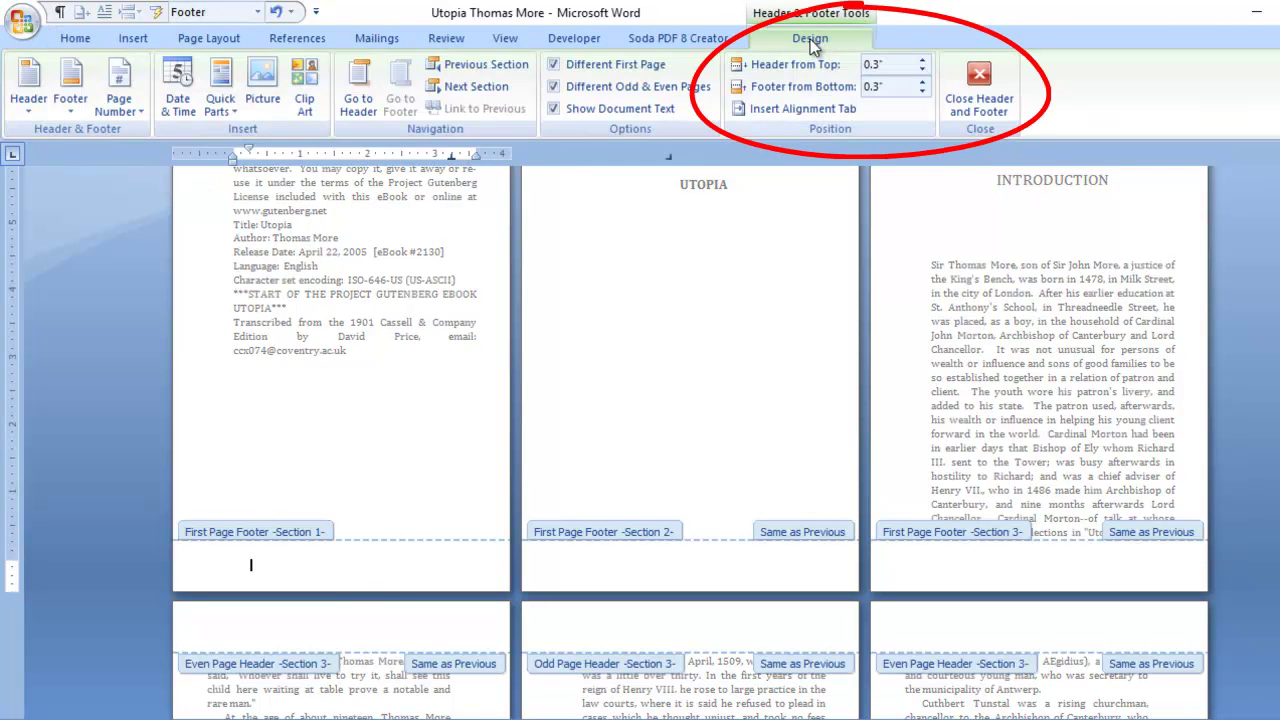
- Set the Section 1 page numbers to the i, ii, iii format, starting at i
click(140, 111)
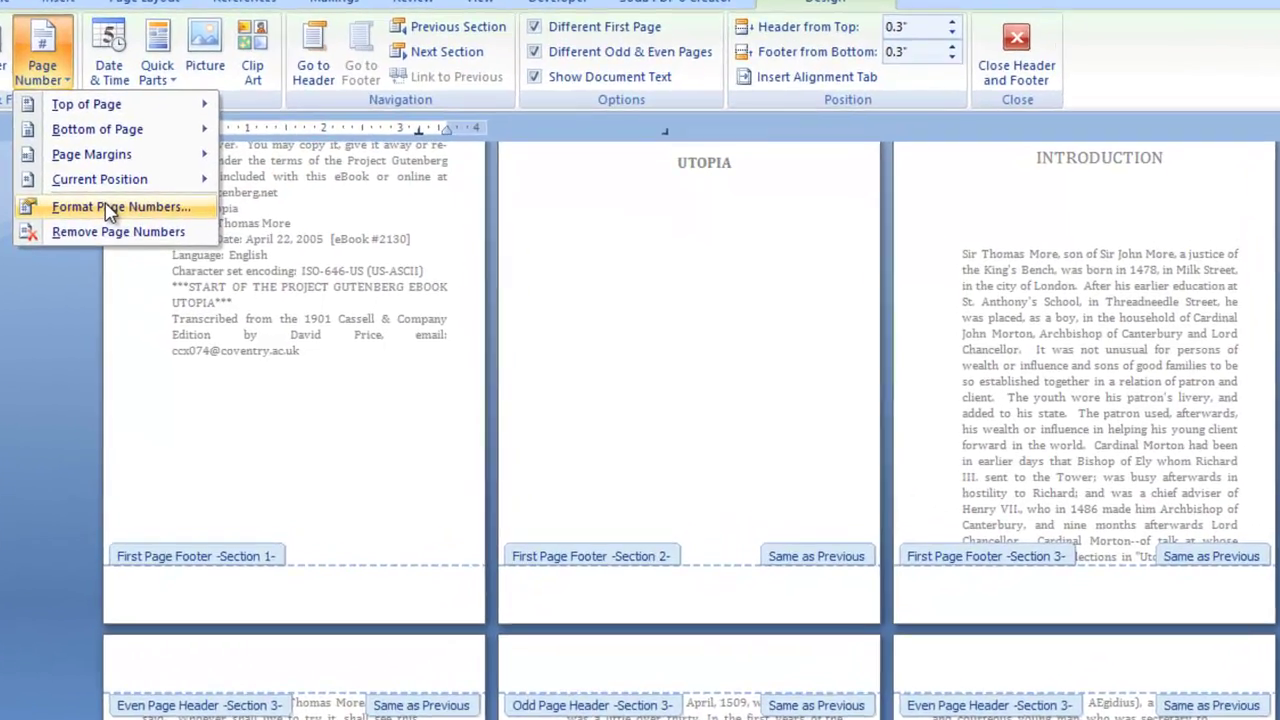
click(174, 222)
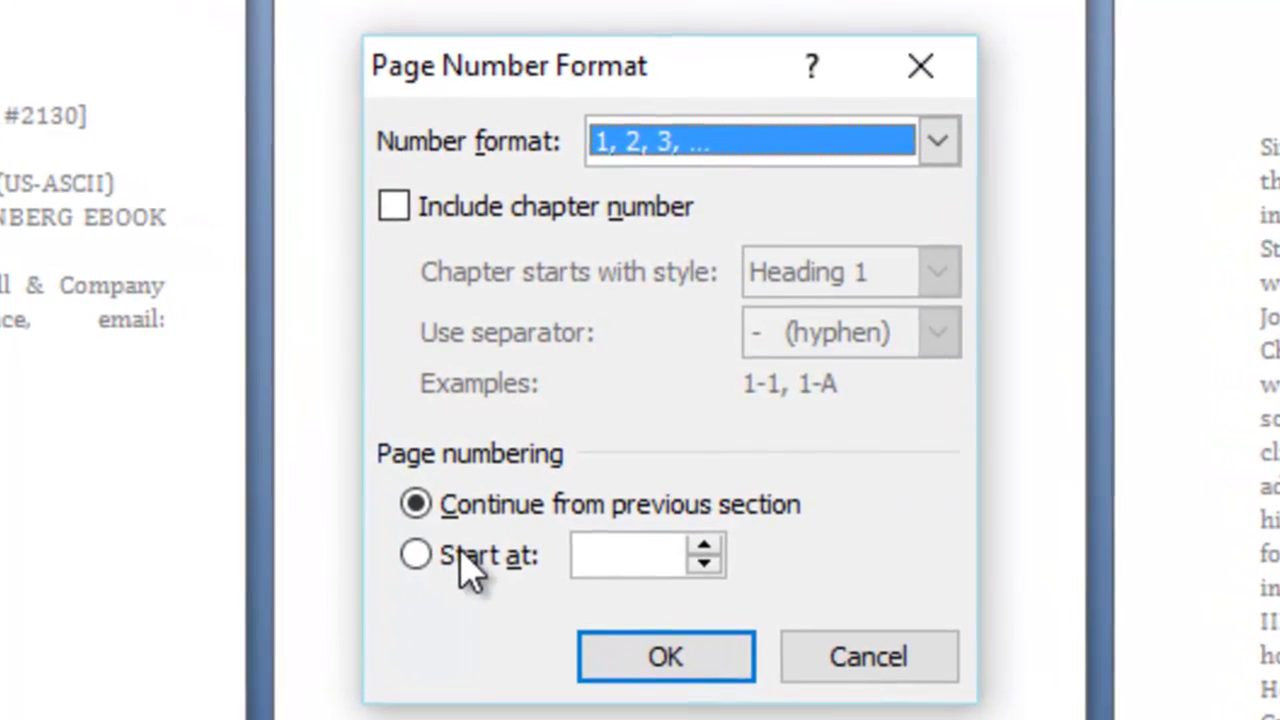
click(546, 572)
click(938, 143)
click(705, 314)
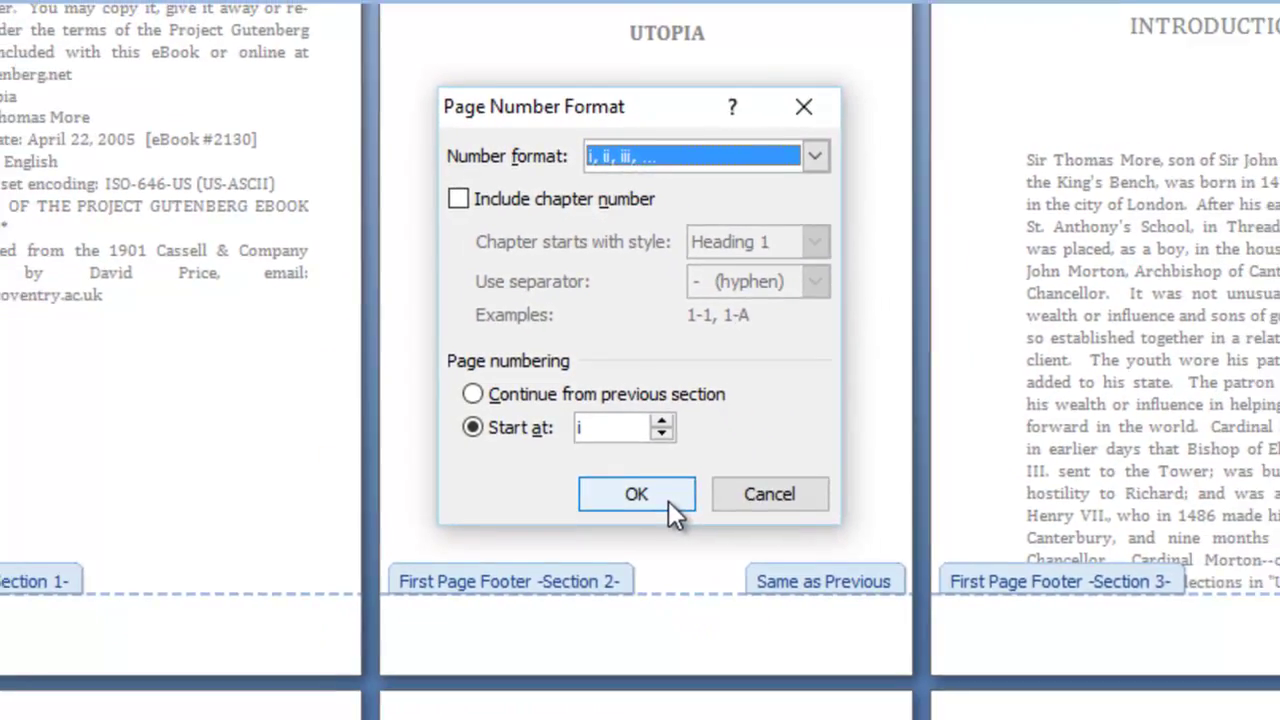
click(668, 503)
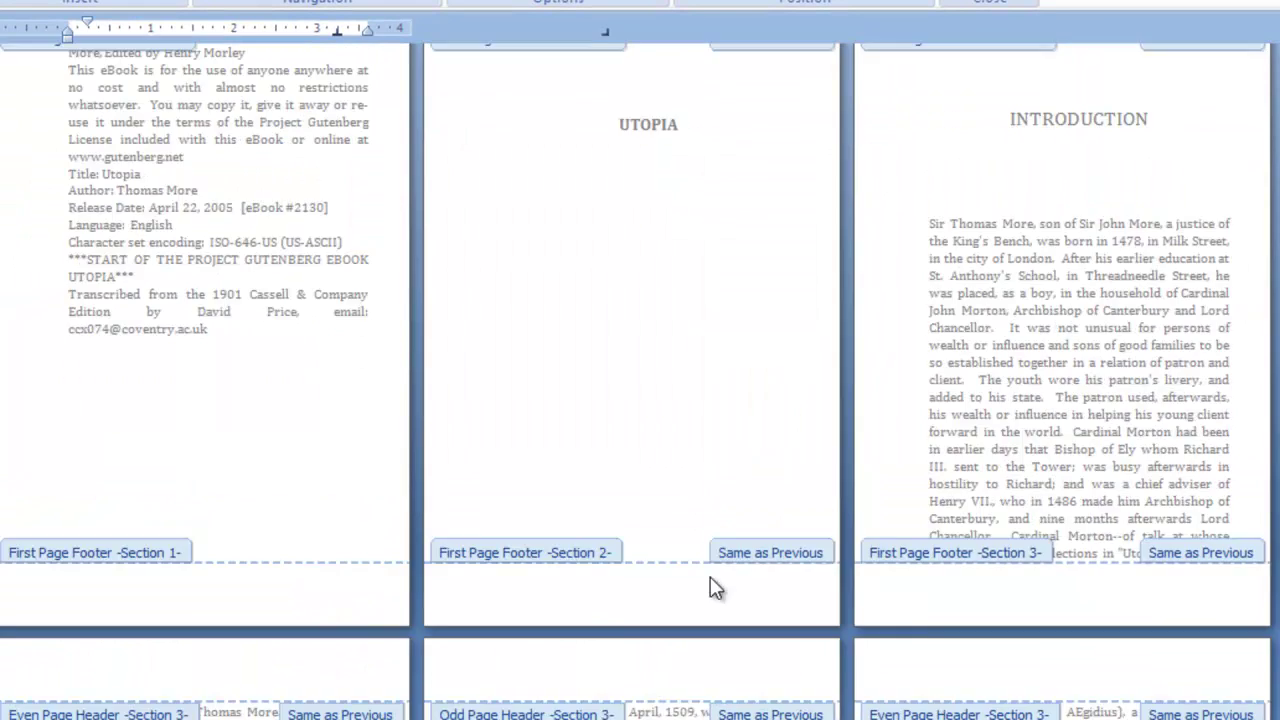
- Insert a Plain Number 2 page number at the bottom of the page from the first page footer of Section 3
scroll(1020, 450, down, 3)
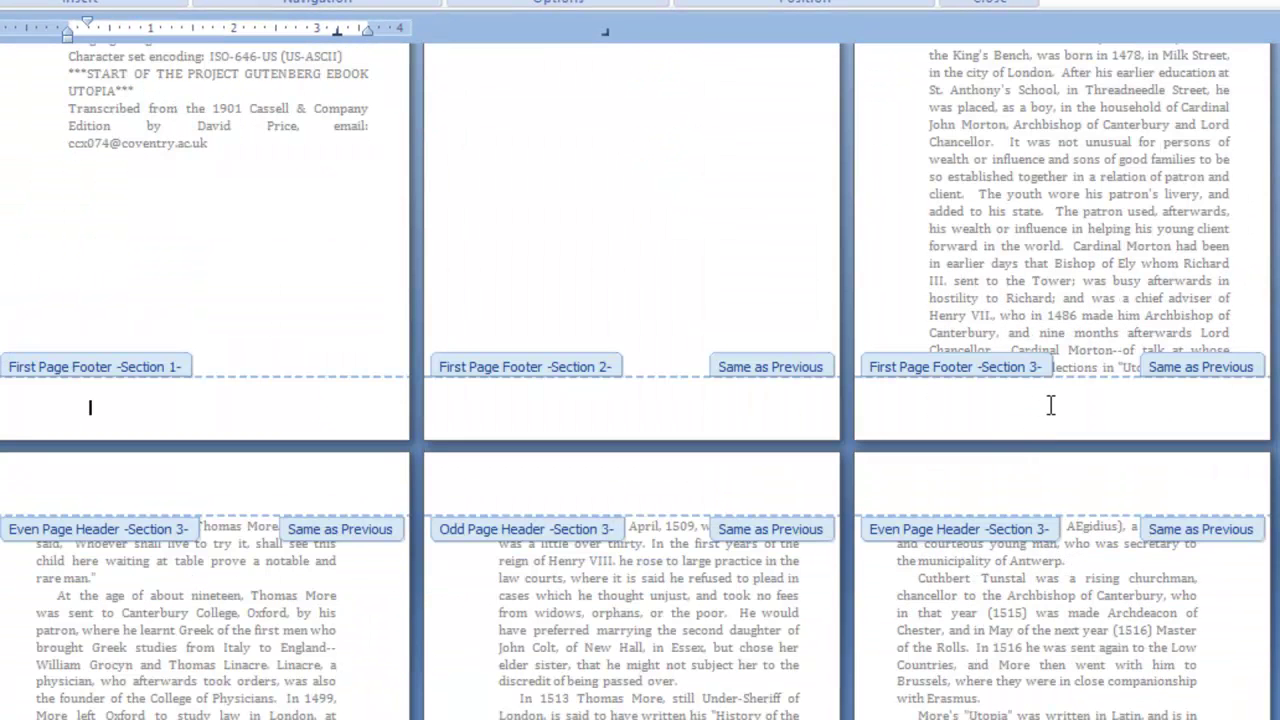
click(1051, 405)
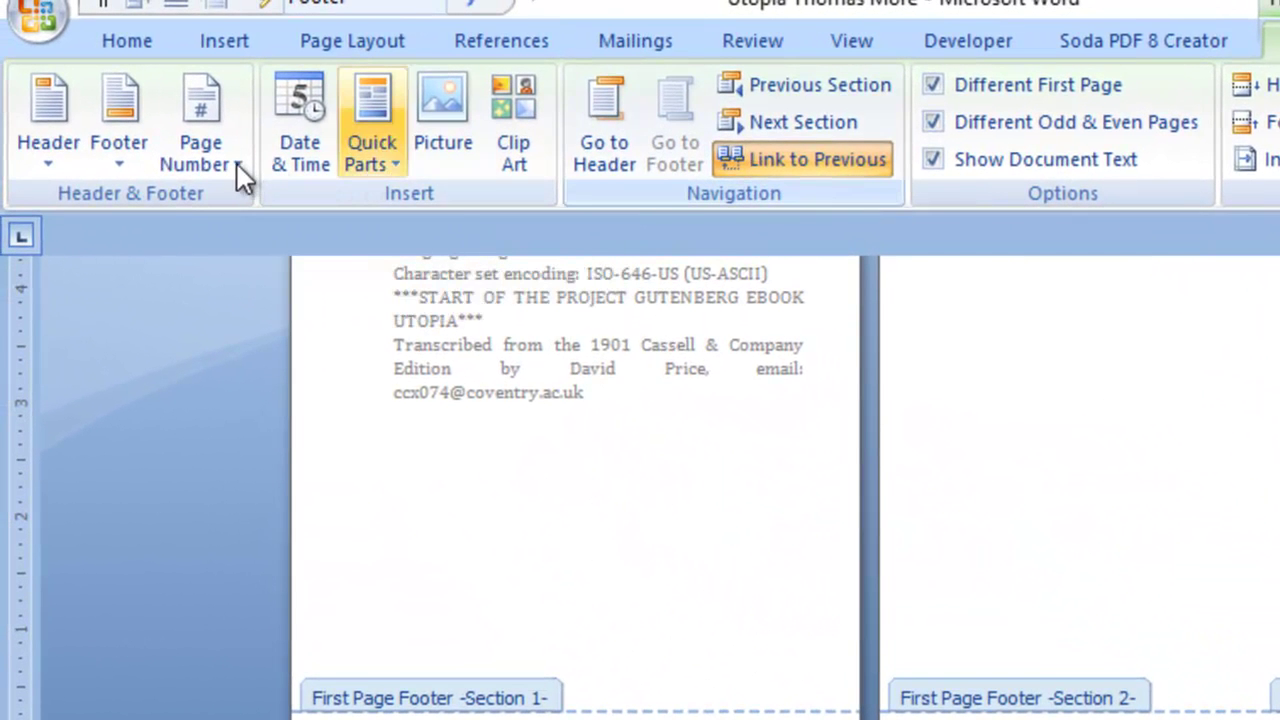
click(237, 164)
mouse_move(252, 238)
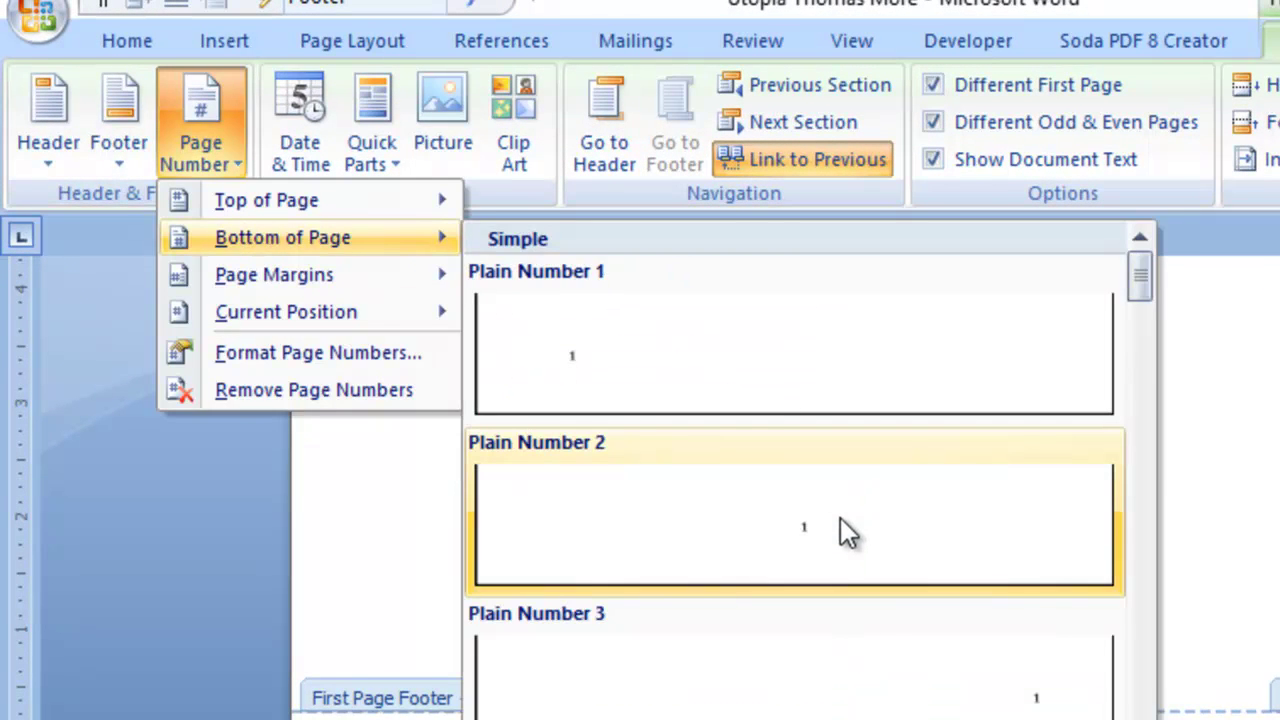
click(841, 520)
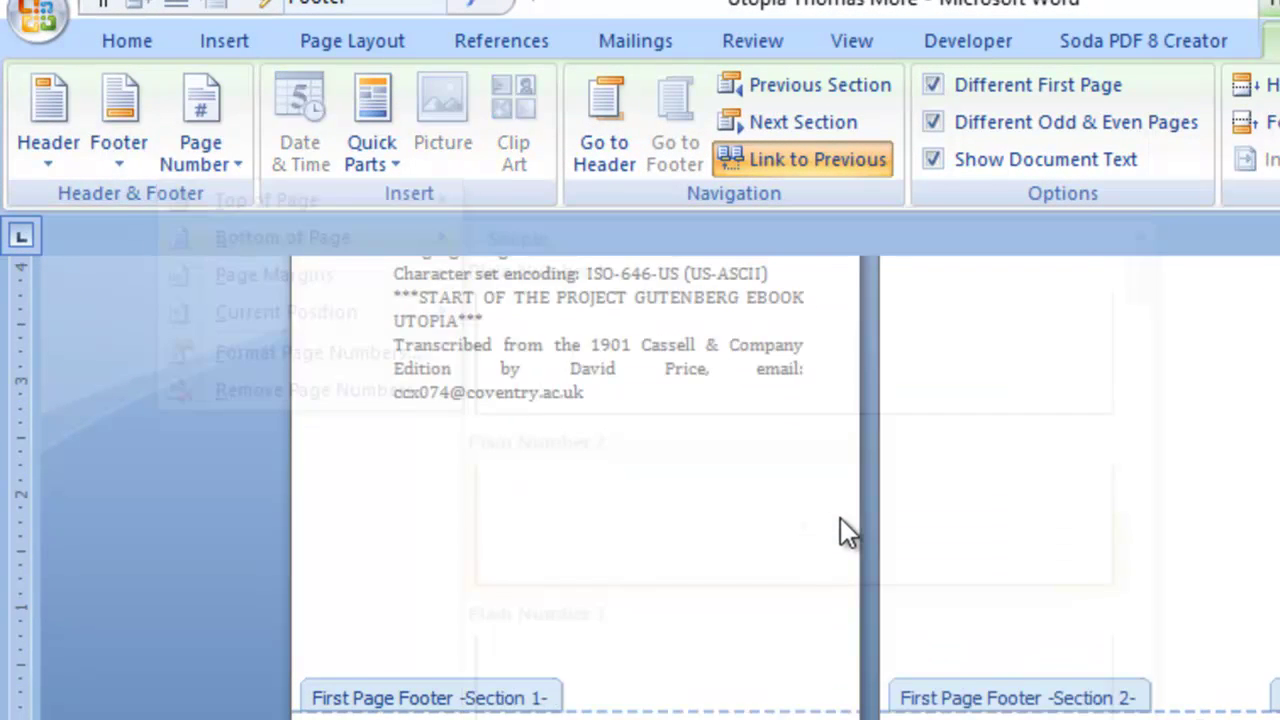
- Set the Section 3 page numbers to the i, ii, iii format and remove the first-line indent from its first page footer number
click(232, 166)
click(302, 350)
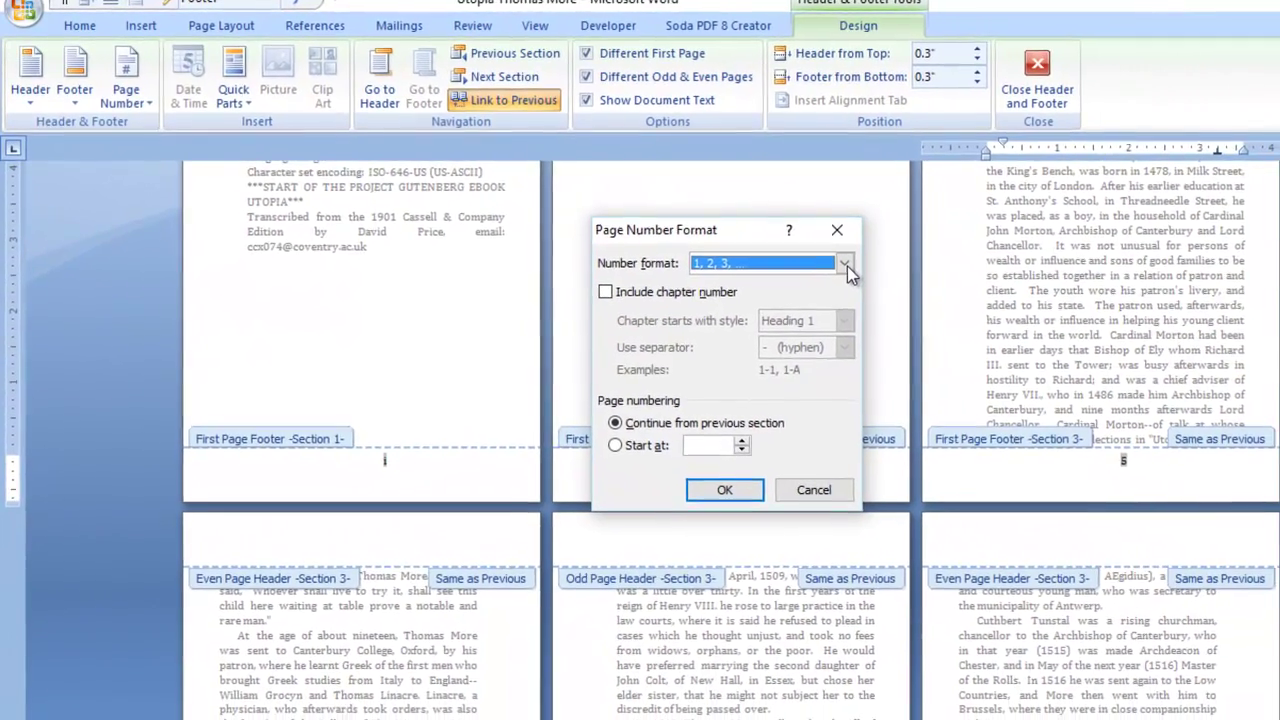
click(879, 274)
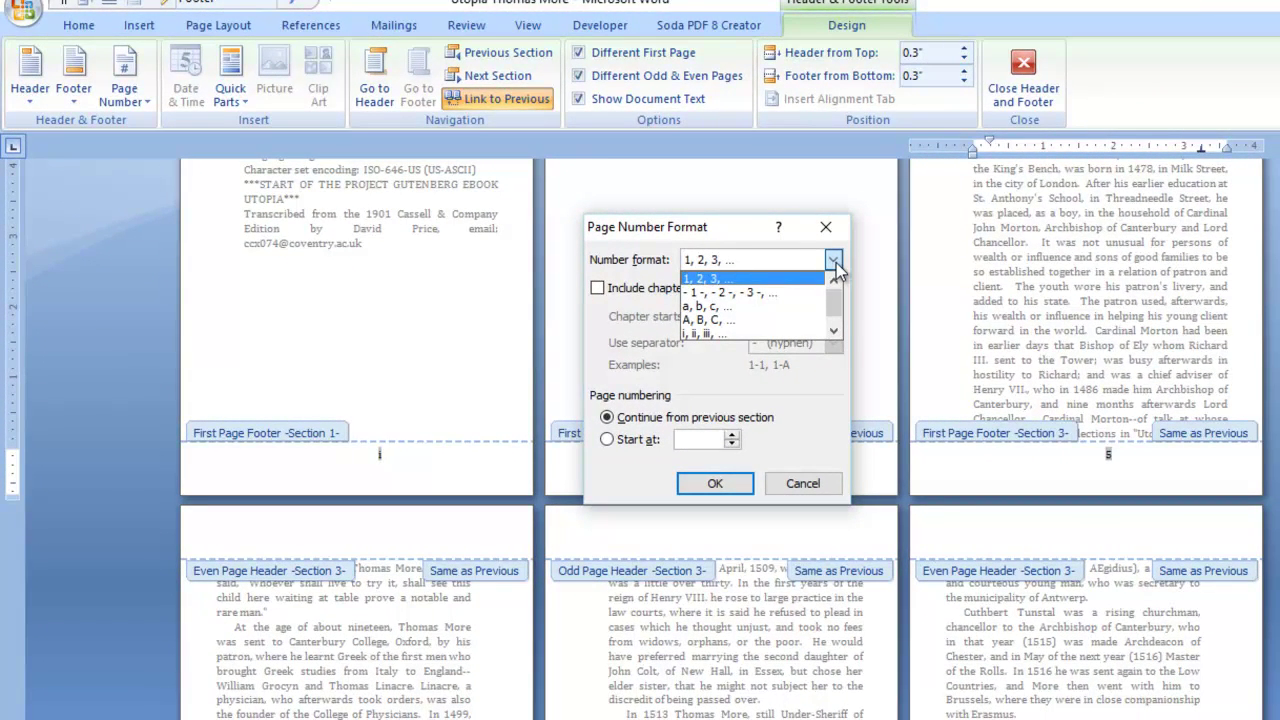
click(722, 333)
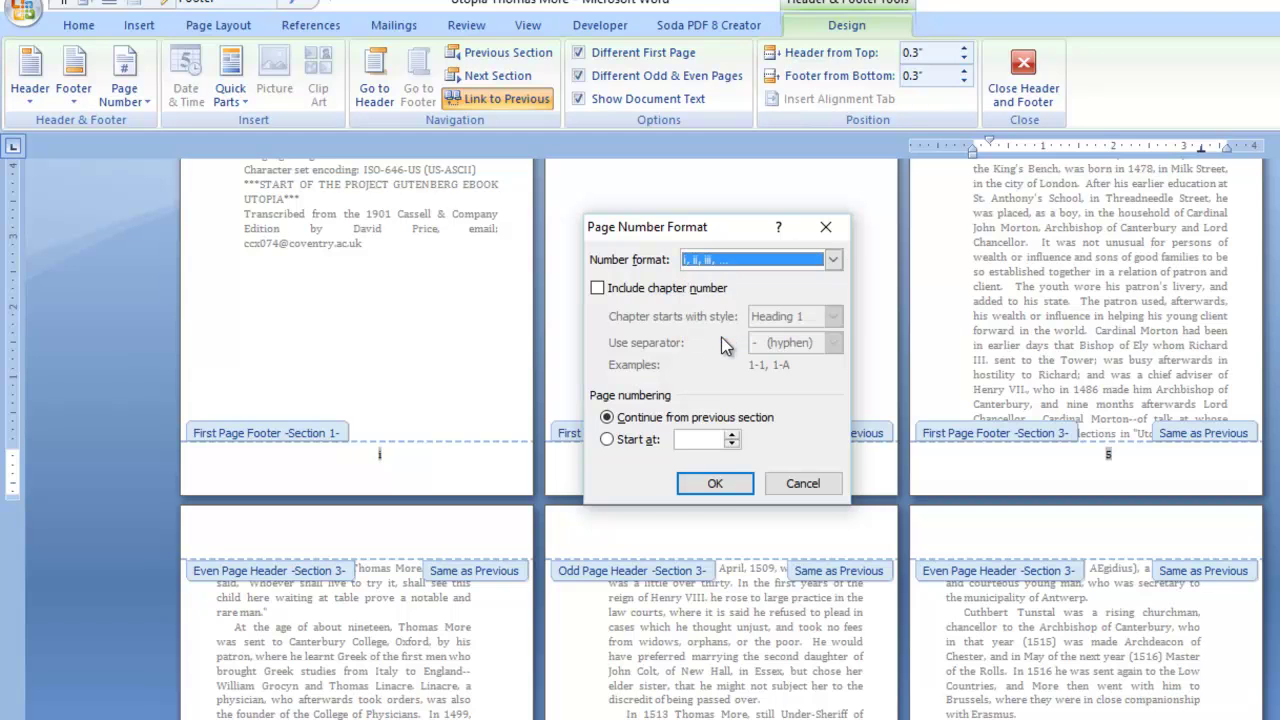
click(735, 490)
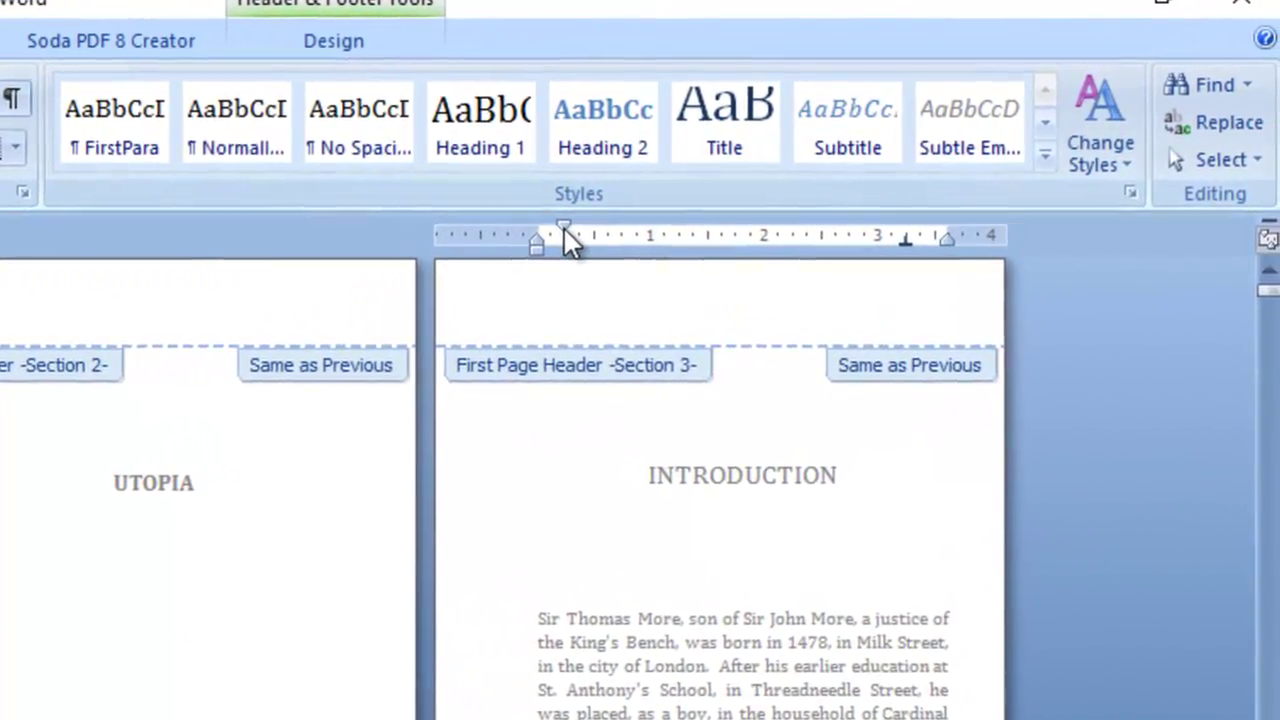
drag(564, 238, 536, 238)
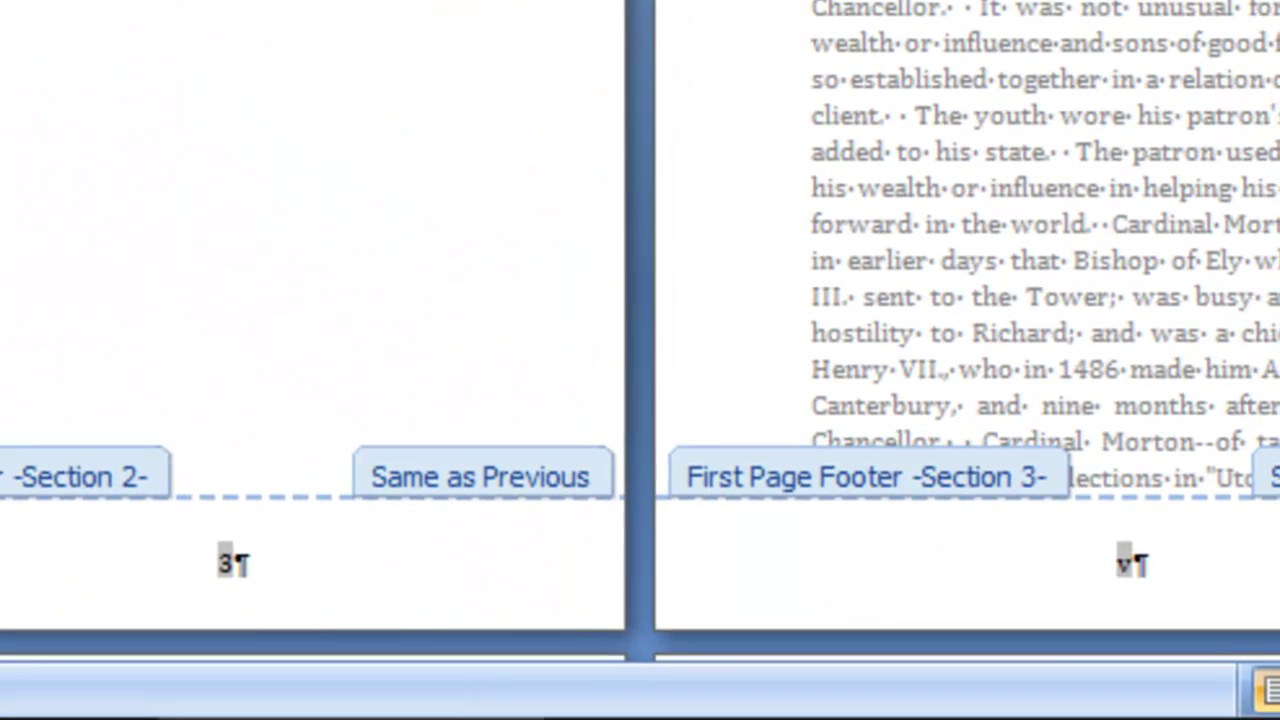
- Set the Section 2 page numbers to the i, ii, iii format, continuing from the previous section
scroll(233, 525, down, 1)
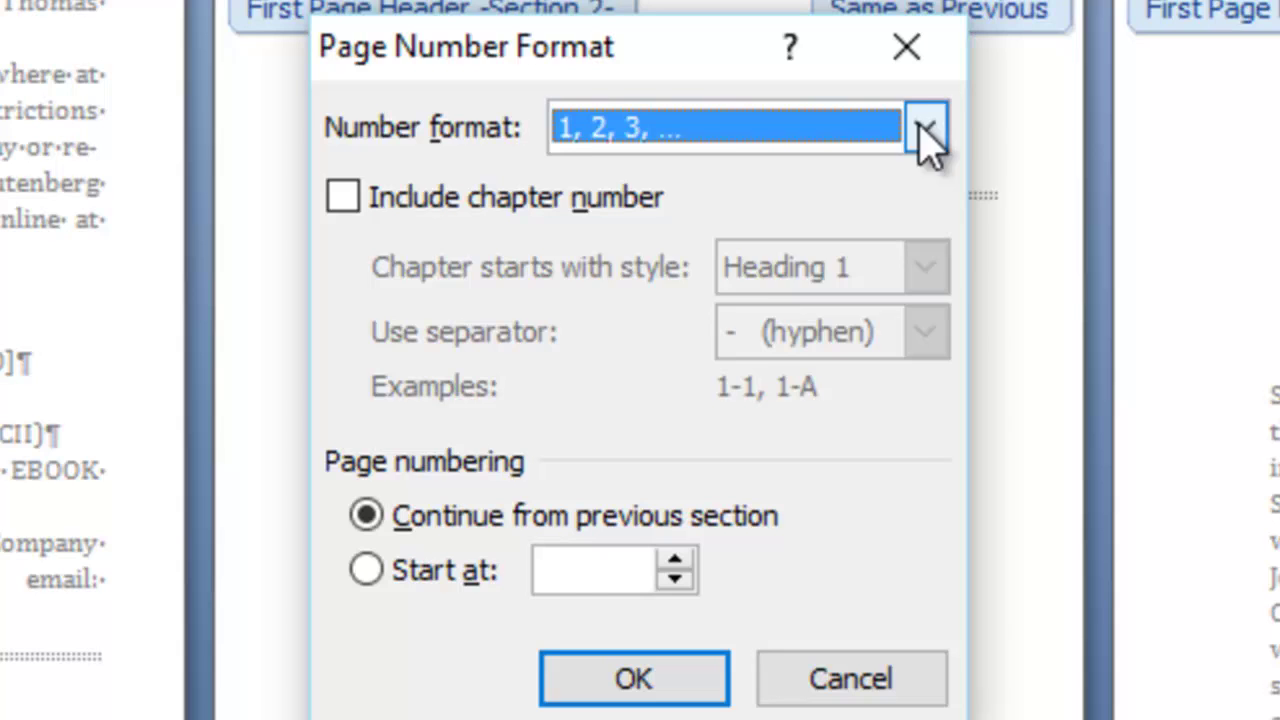
click(893, 85)
click(741, 310)
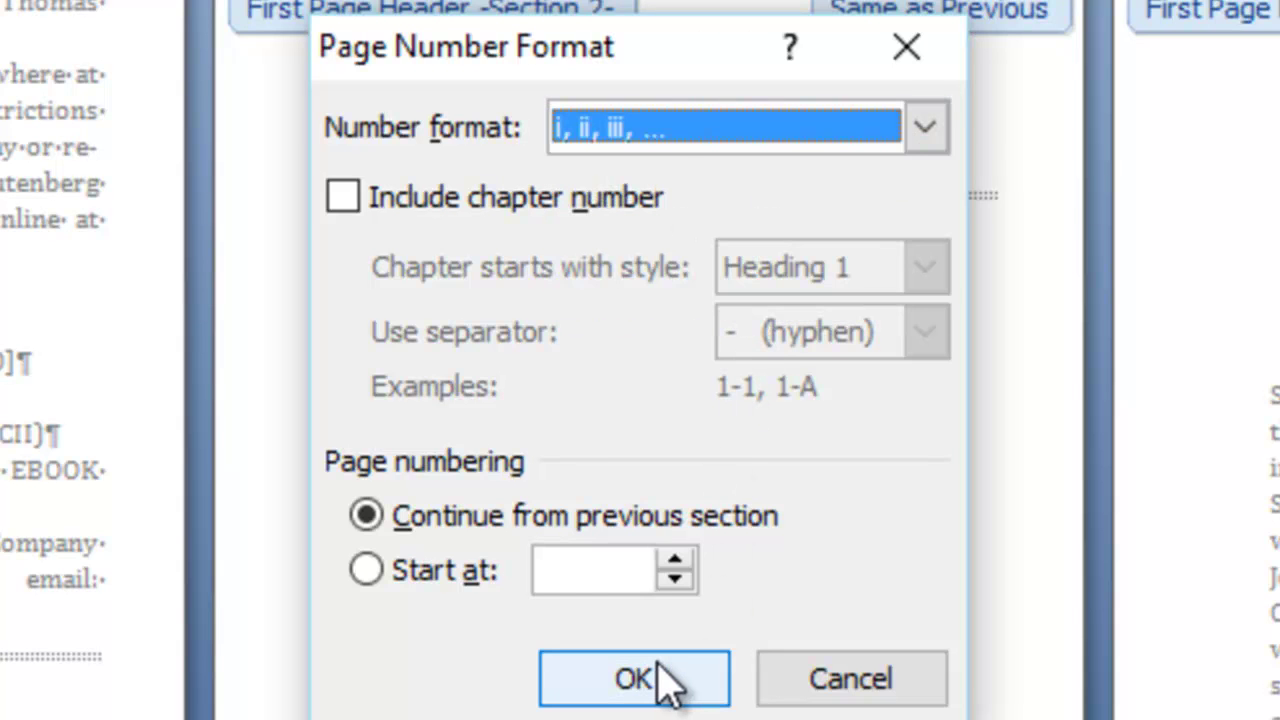
click(634, 679)
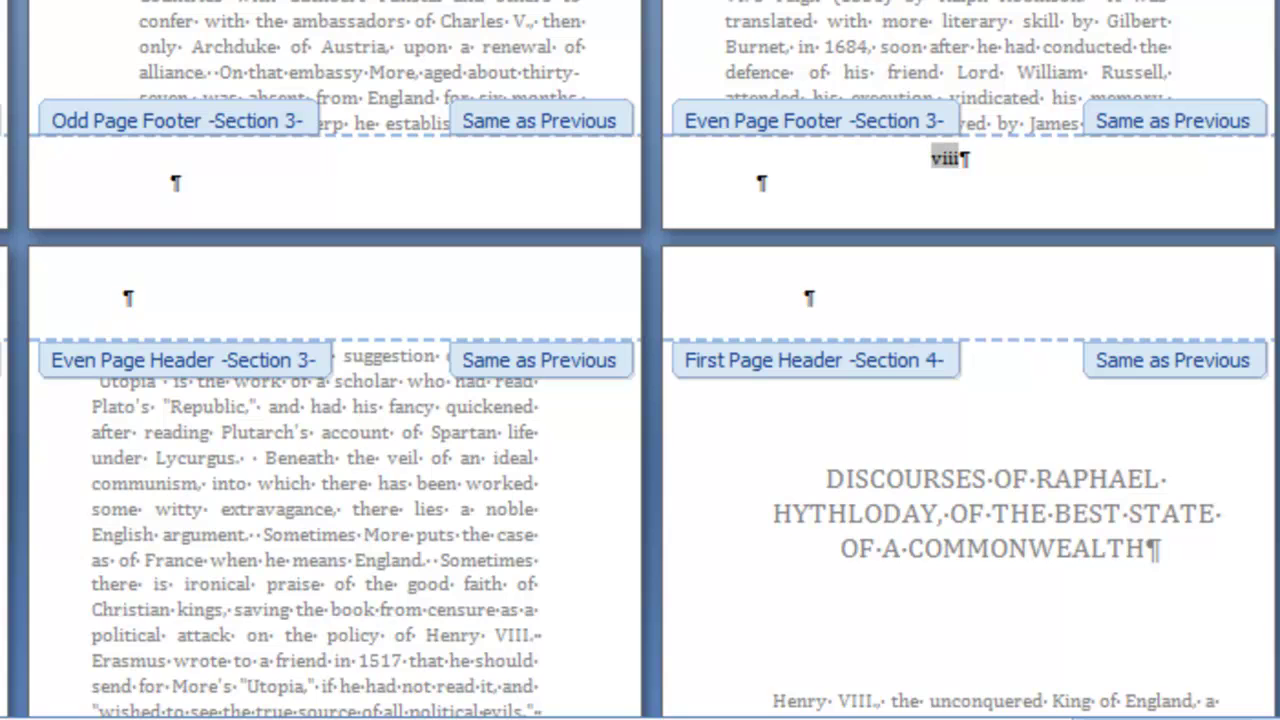
- Add a centred page number to the odd page footer of Section 3
click(240, 180)
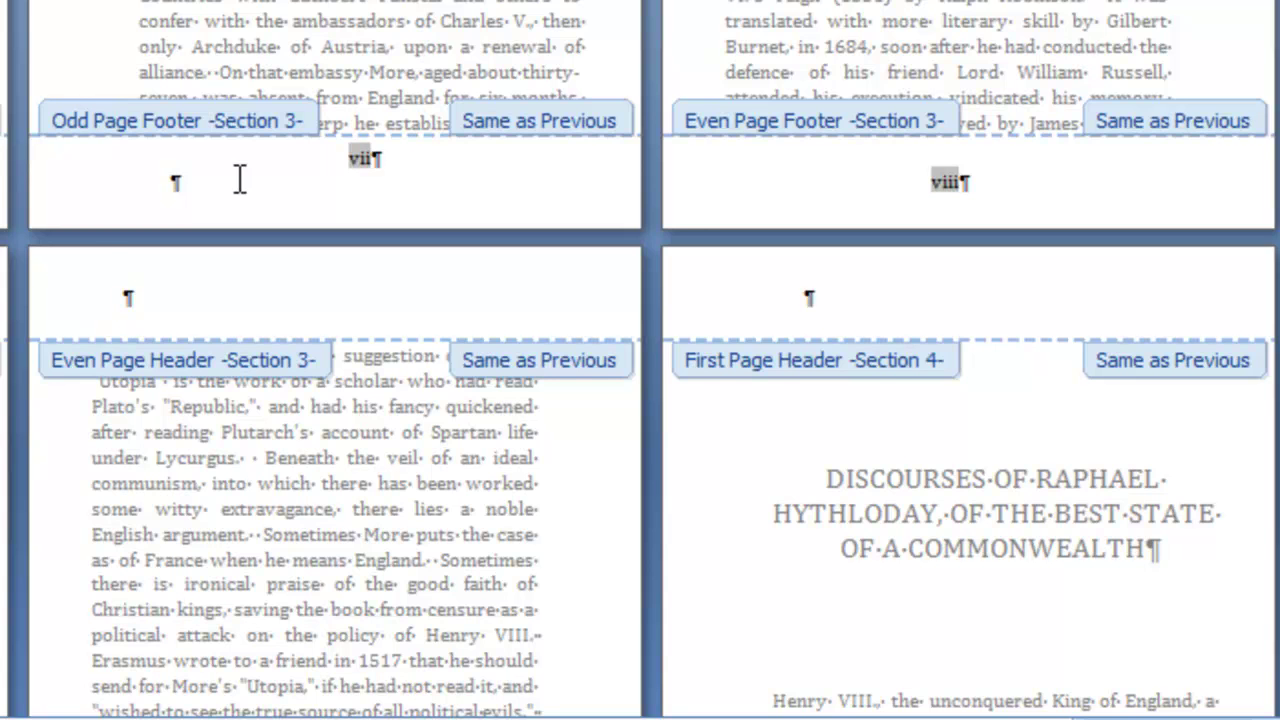
- Review the footer page numbers from the end of Section 3 into the pages of Section 4
scroll(530, 215, down, 5)
scroll(528, 210, down, 2)
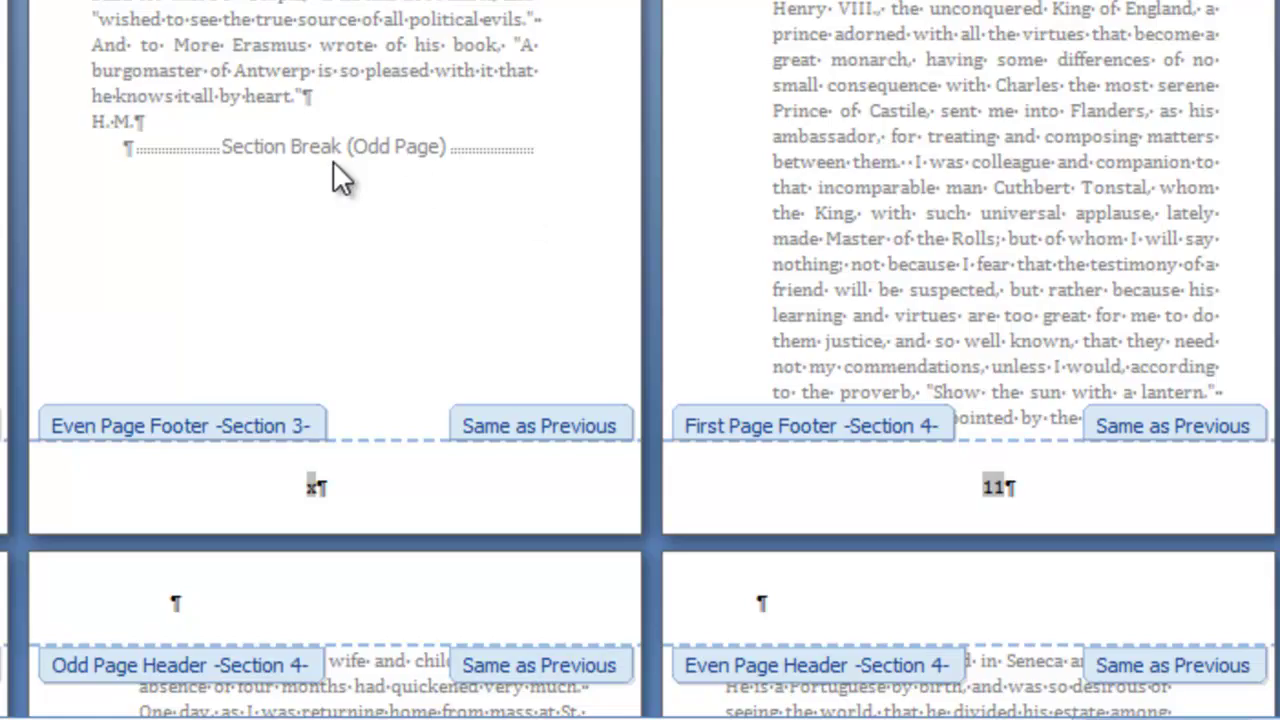
scroll(877, 349, up, 1)
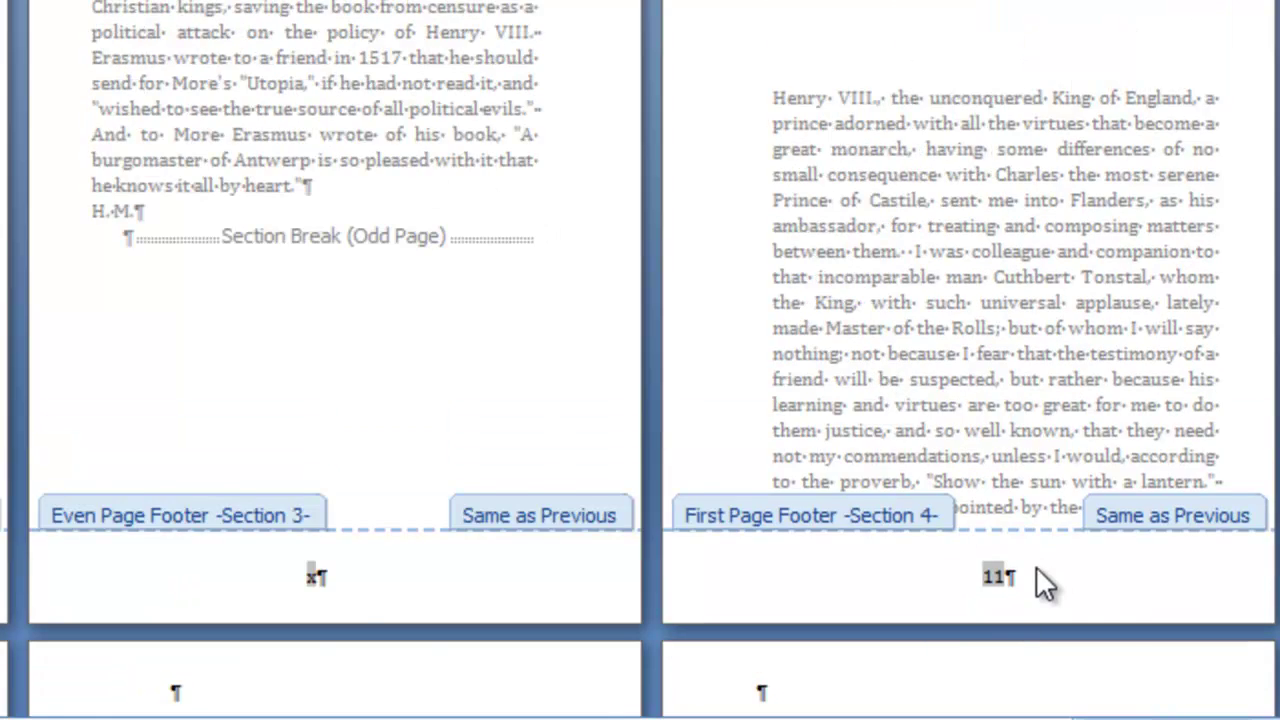
scroll(1037, 572, down, 9)
scroll(1036, 566, down, 9)
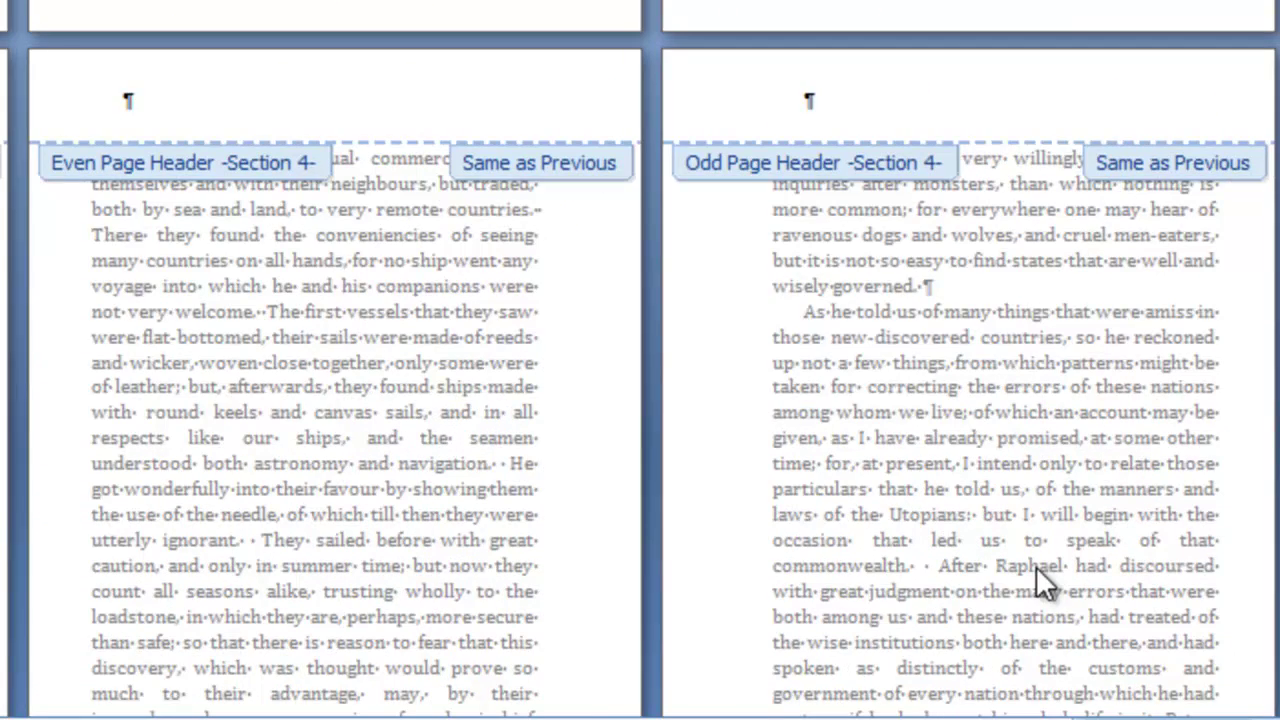
scroll(1036, 566, up, 10)
scroll(913, 312, up, 3)
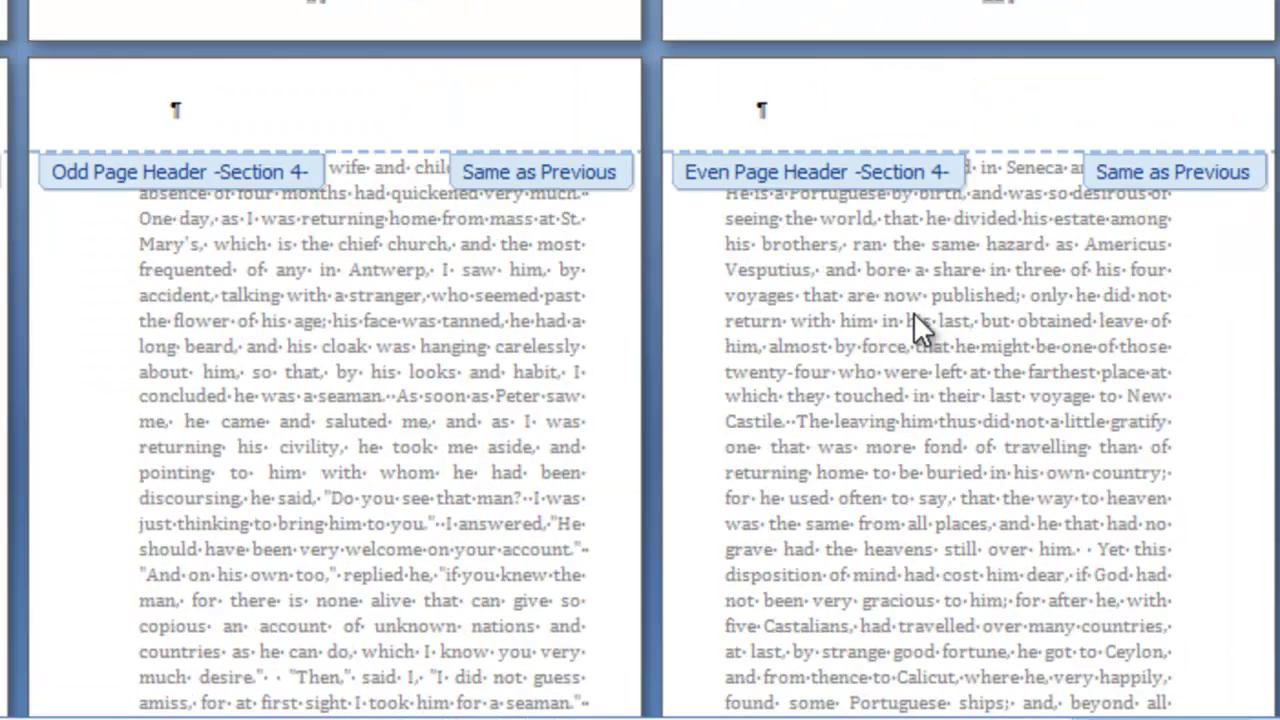
scroll(913, 312, up, 6)
scroll(913, 312, up, 1)
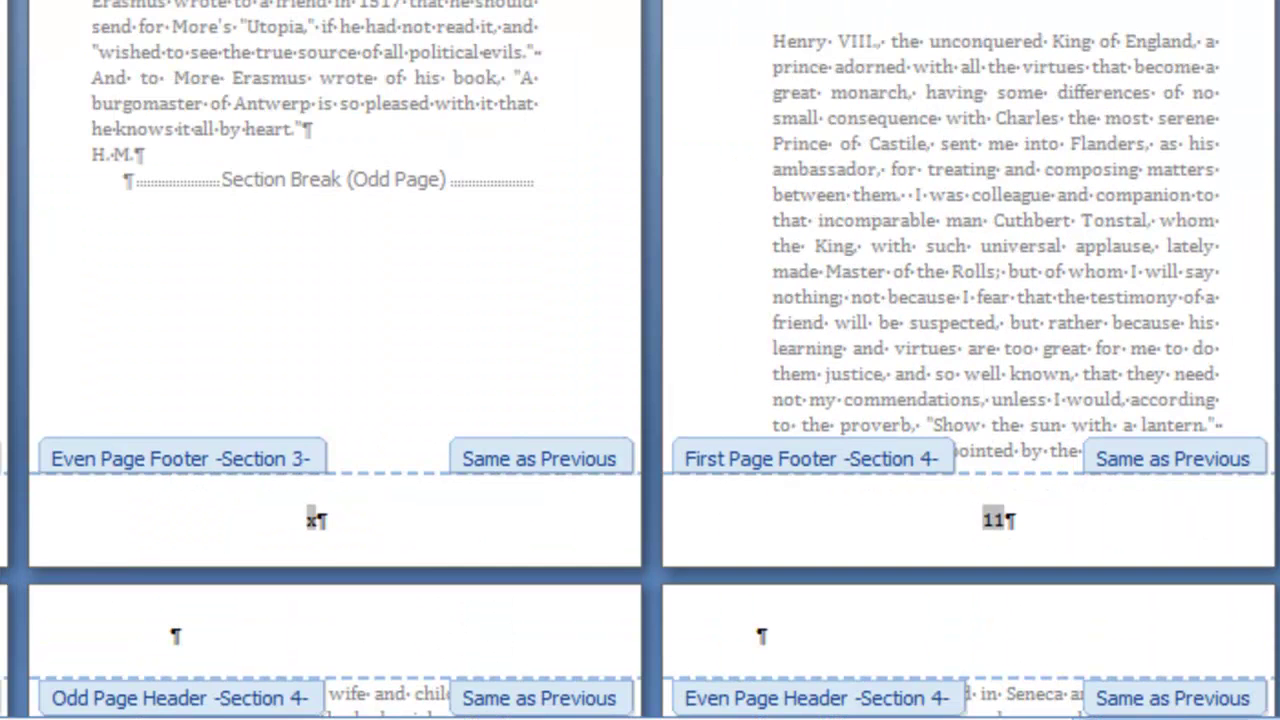
- Restart the Section 4 page numbering at 1 in the 1, 2, 3 format
ctrl+scroll(640, 360, up, 2)
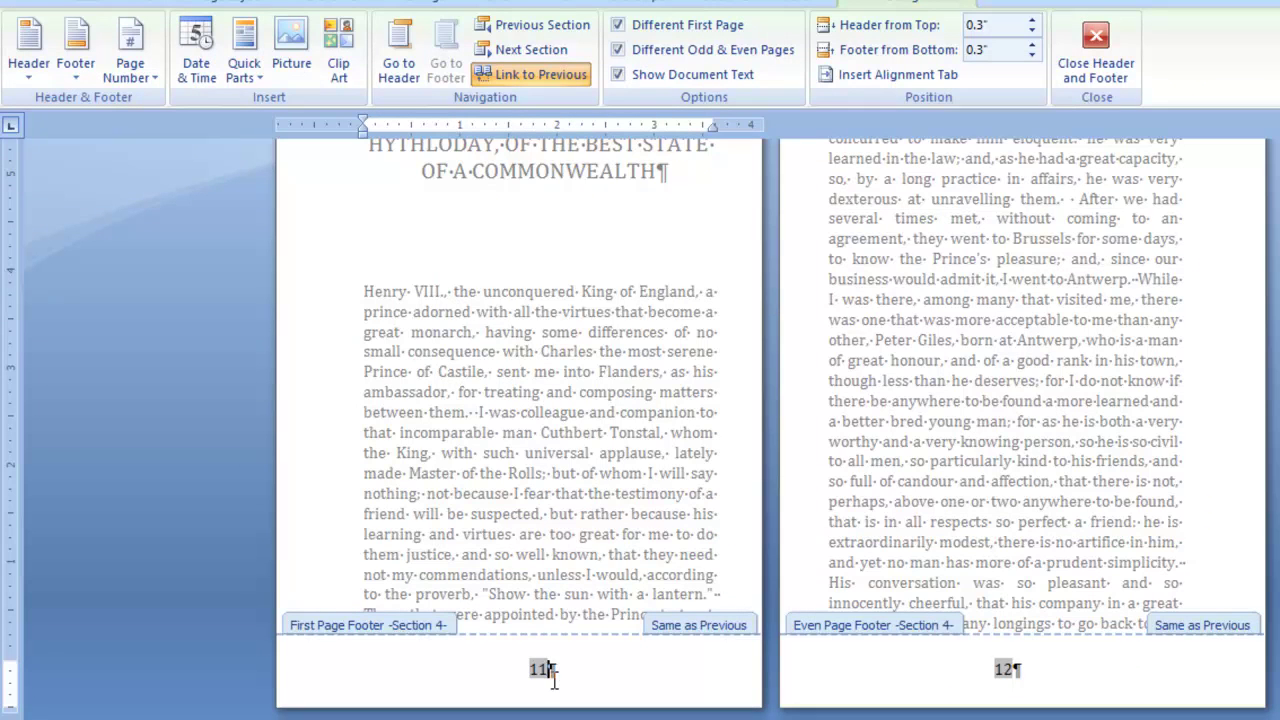
double_click(553, 676)
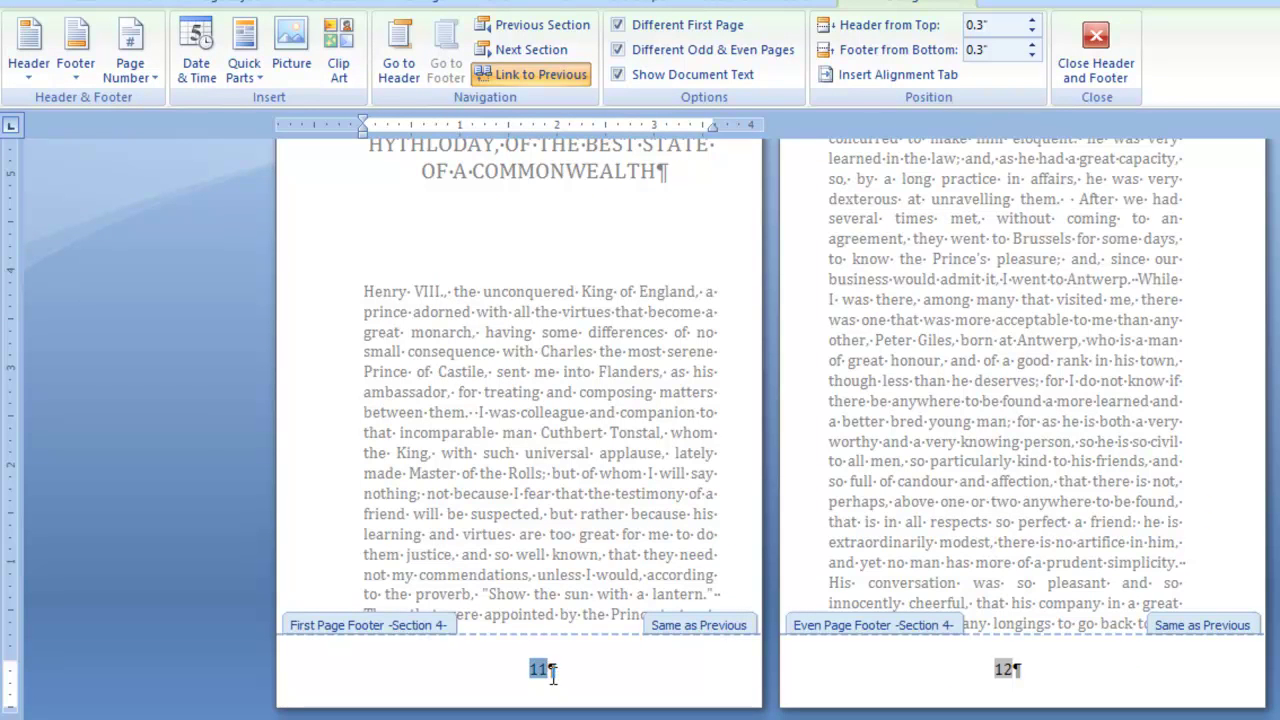
click(160, 88)
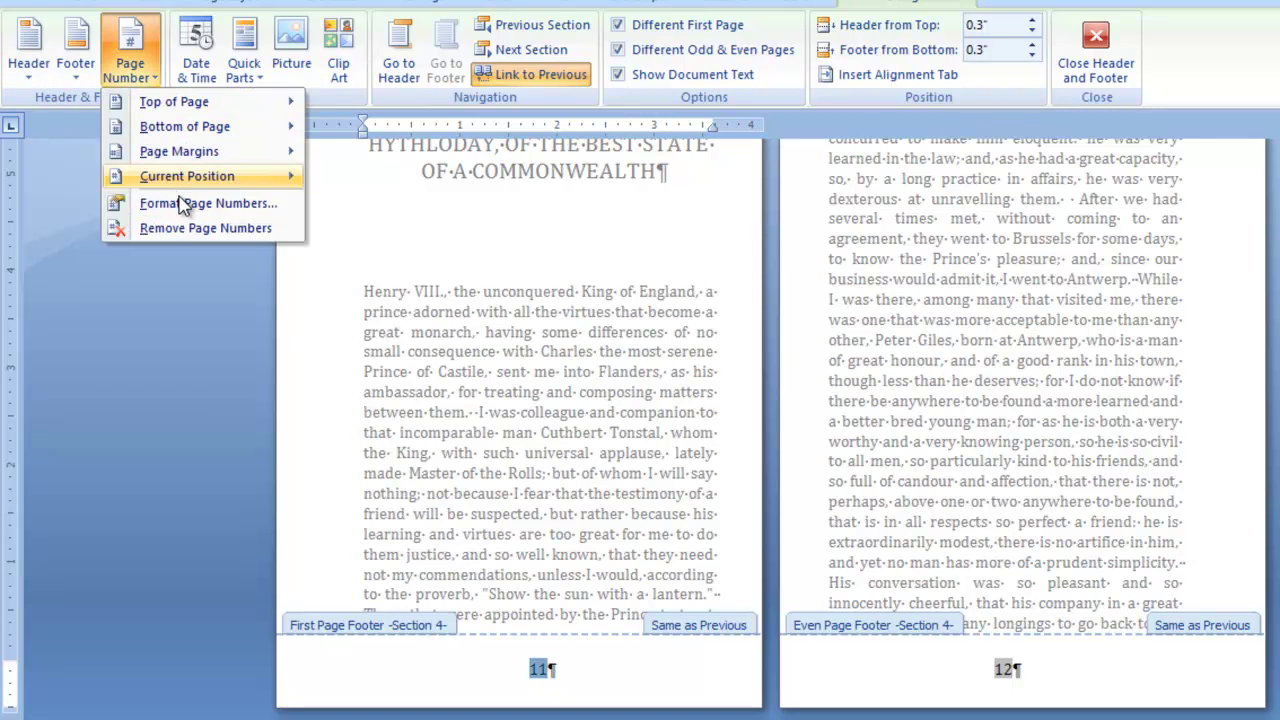
click(183, 204)
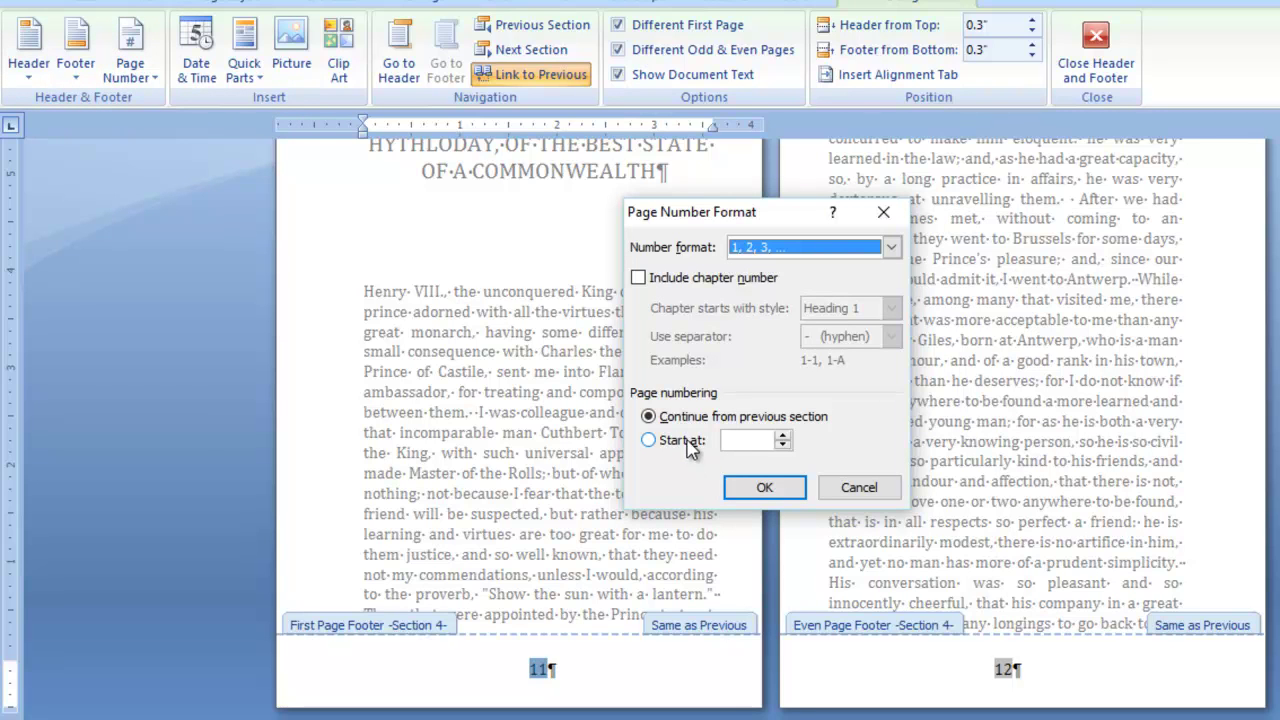
click(688, 444)
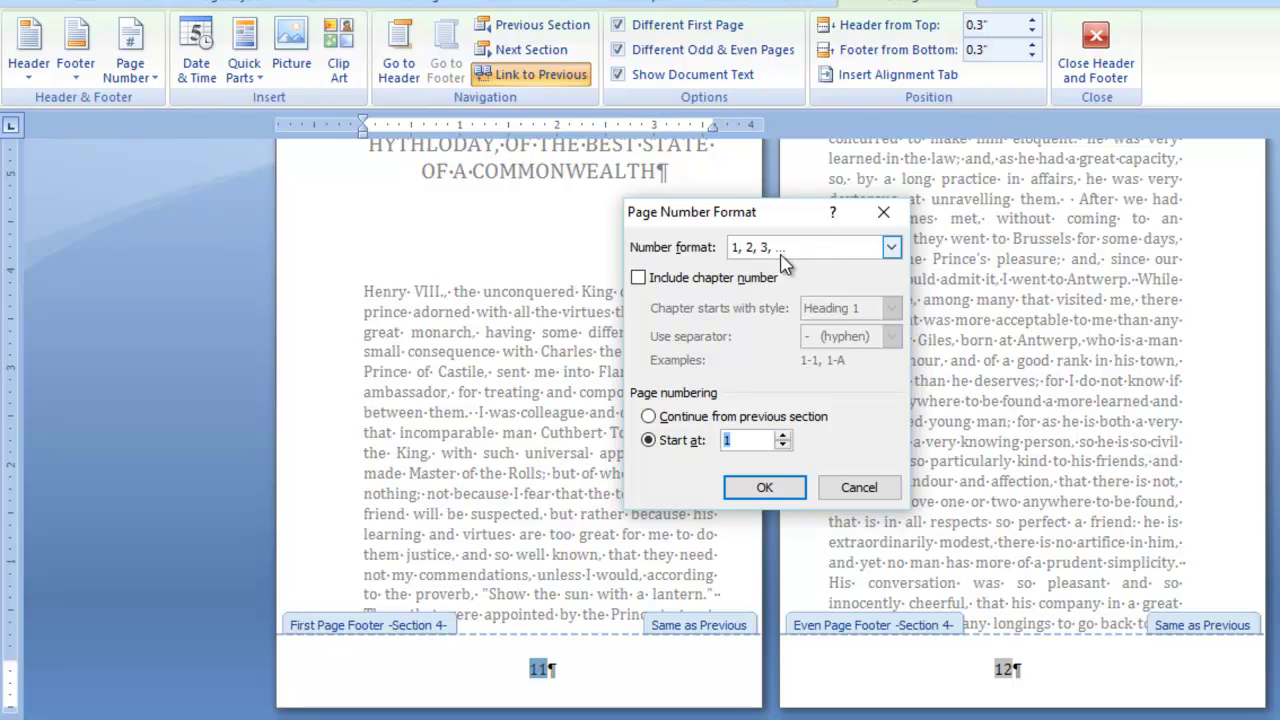
click(764, 487)
- Reduce the page number in the Section 4 first page footer to 10 pt
scroll(782, 492, up, 4)
scroll(782, 492, up, 4)
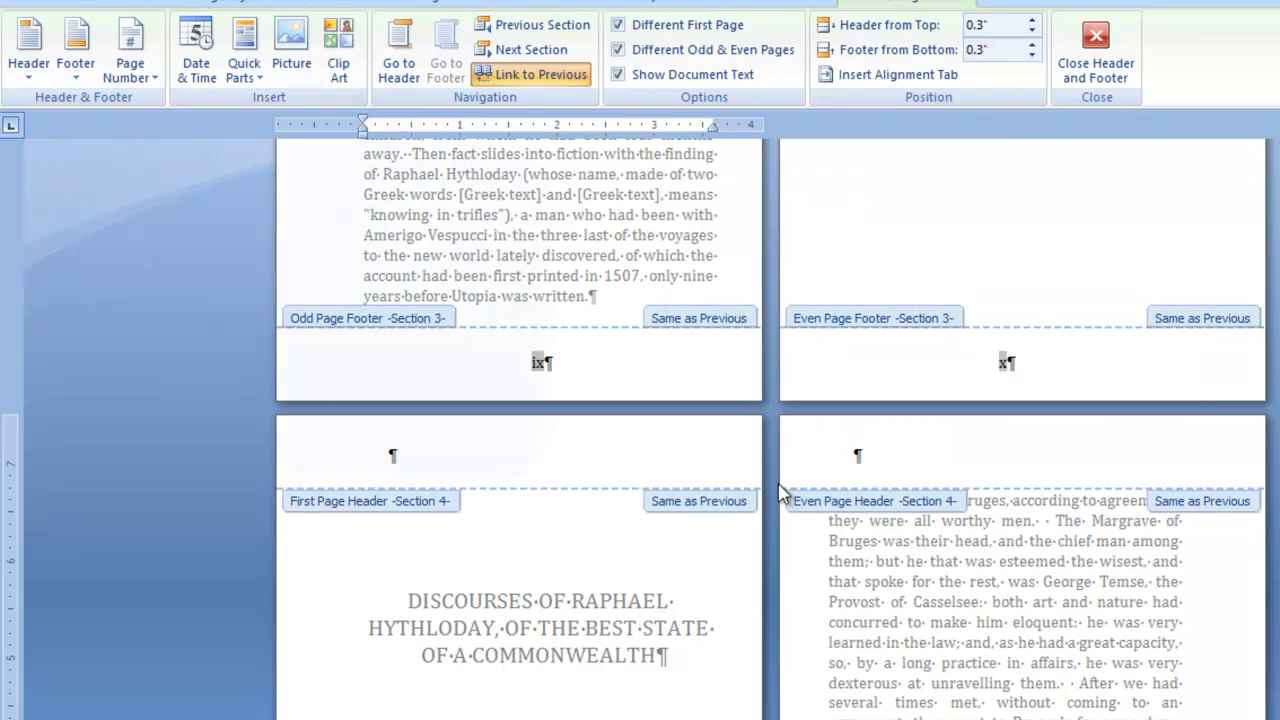
scroll(782, 492, down, 3)
scroll(782, 492, down, 3)
scroll(782, 492, down, 3)
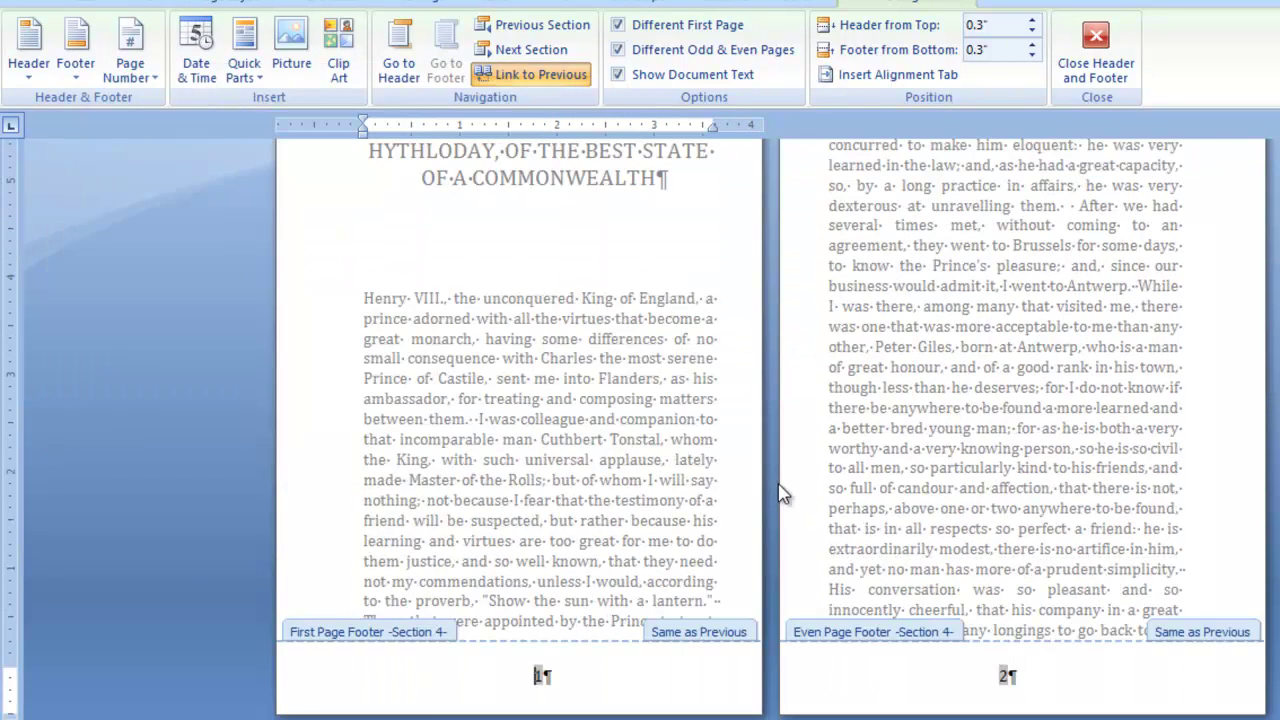
scroll(782, 492, down, 3)
click(93, 3)
double_click(538, 479)
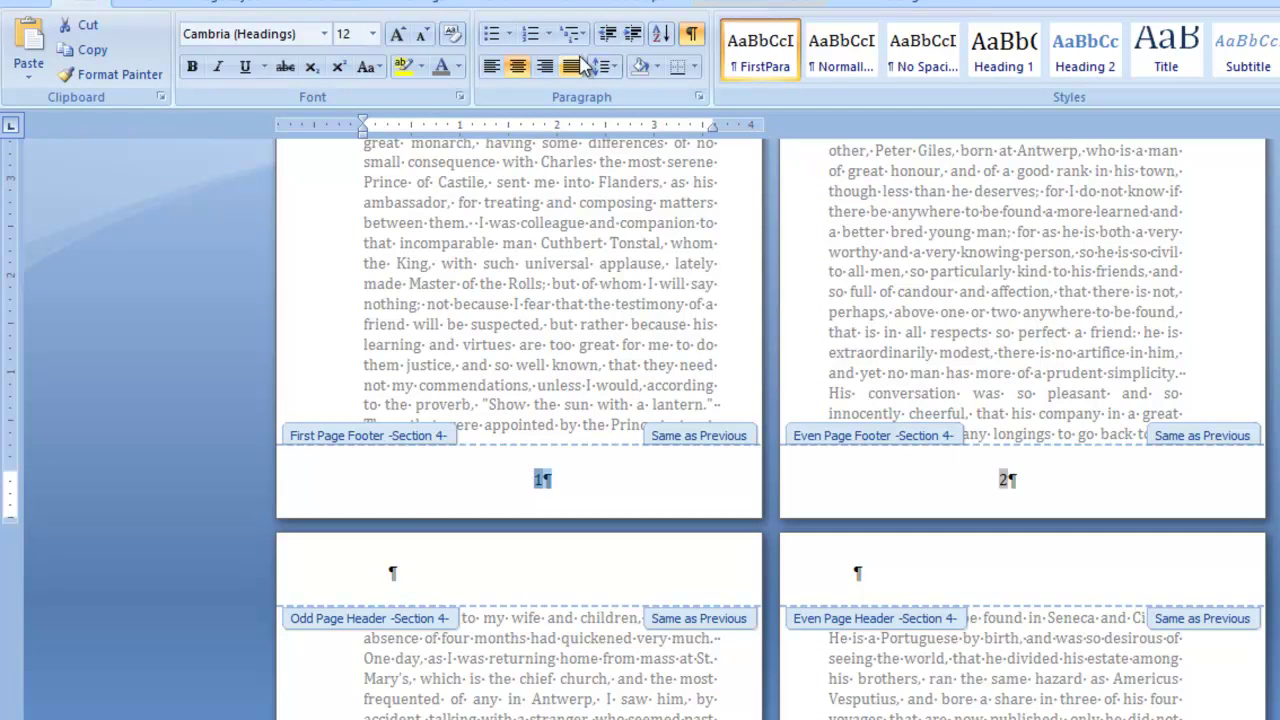
click(422, 37)
double_click(422, 37)
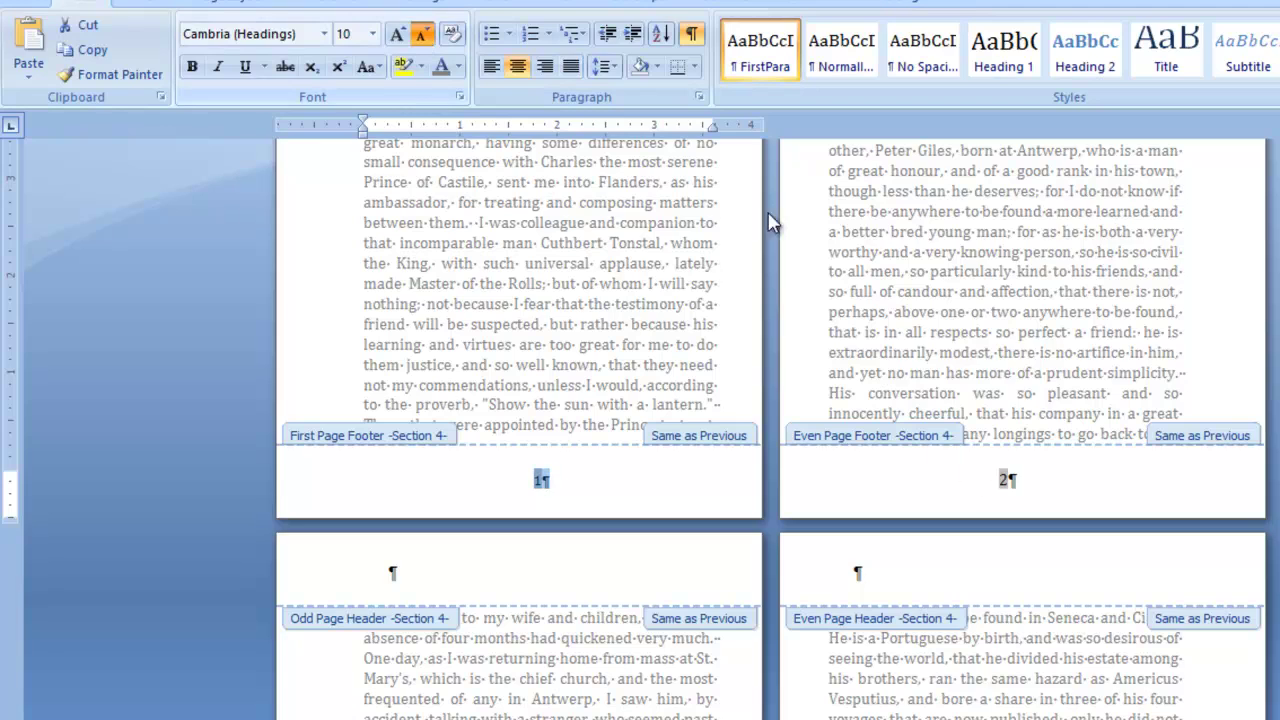
- Reduce the page number in the Section 4 even page footer to 10 pt
click(1046, 486)
key(shift+Left)
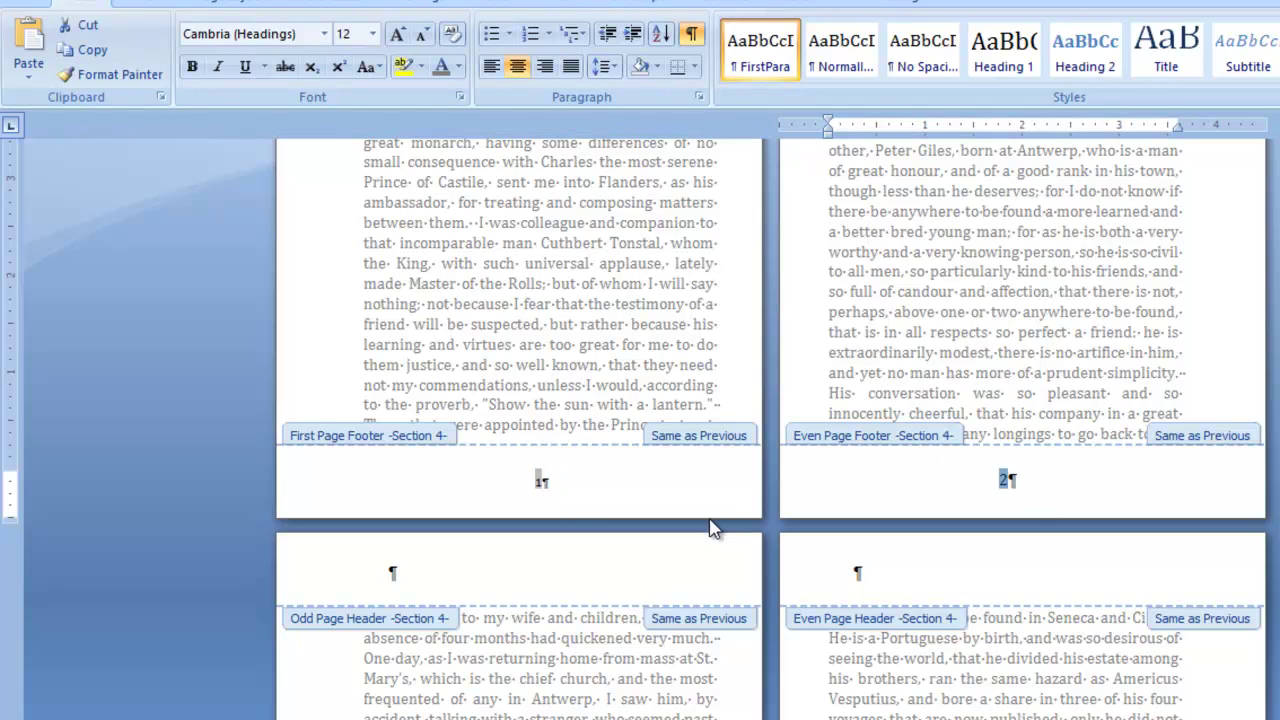
click(575, 481)
click(1061, 484)
key(shift+Left)
key(ctrl+bracketleft)
key(ctrl+bracketleft)
- Reduce the page number in the Section 4 odd page footer to 10 pt and return to the body text
scroll(904, 546, down, 3)
click(594, 532)
key(shift+Left)
key(ctrl+bracketleft)
key(ctrl+bracketleft)
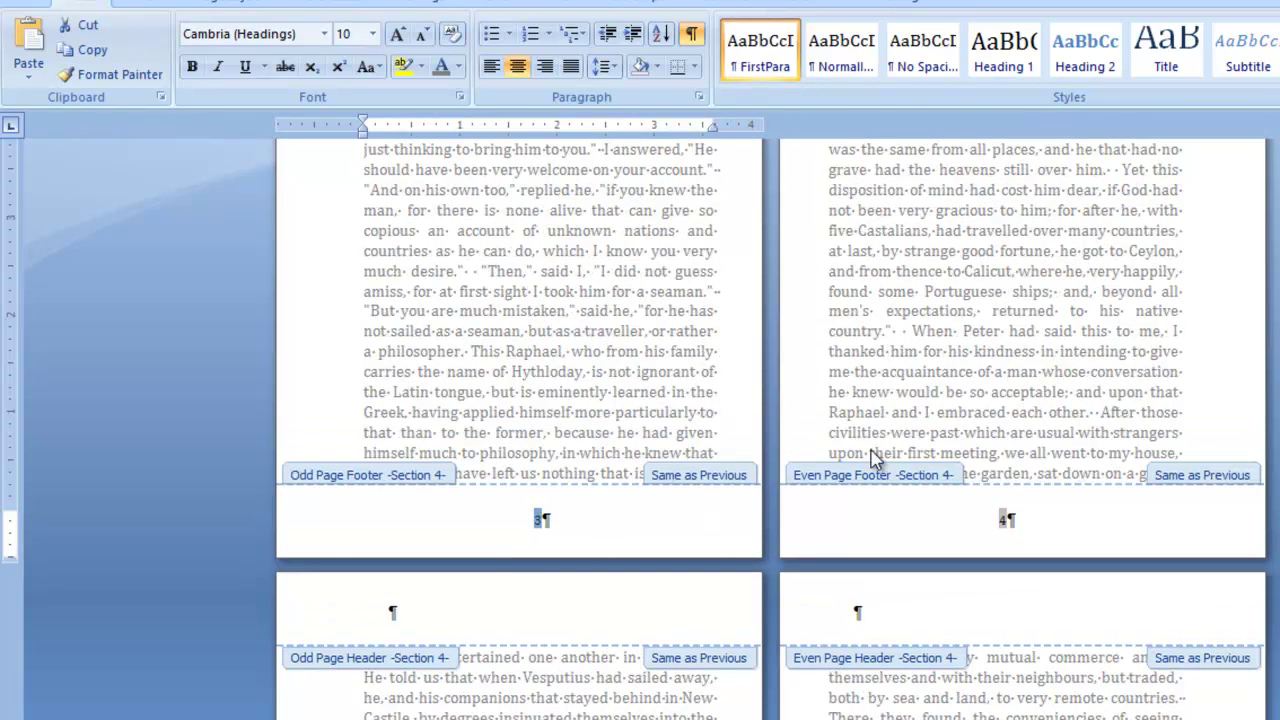
double_click(904, 325)
- Delete the page number from the first page footer of Section 1
scroll(904, 317, up, 3)
scroll(663, 382, down, 3)
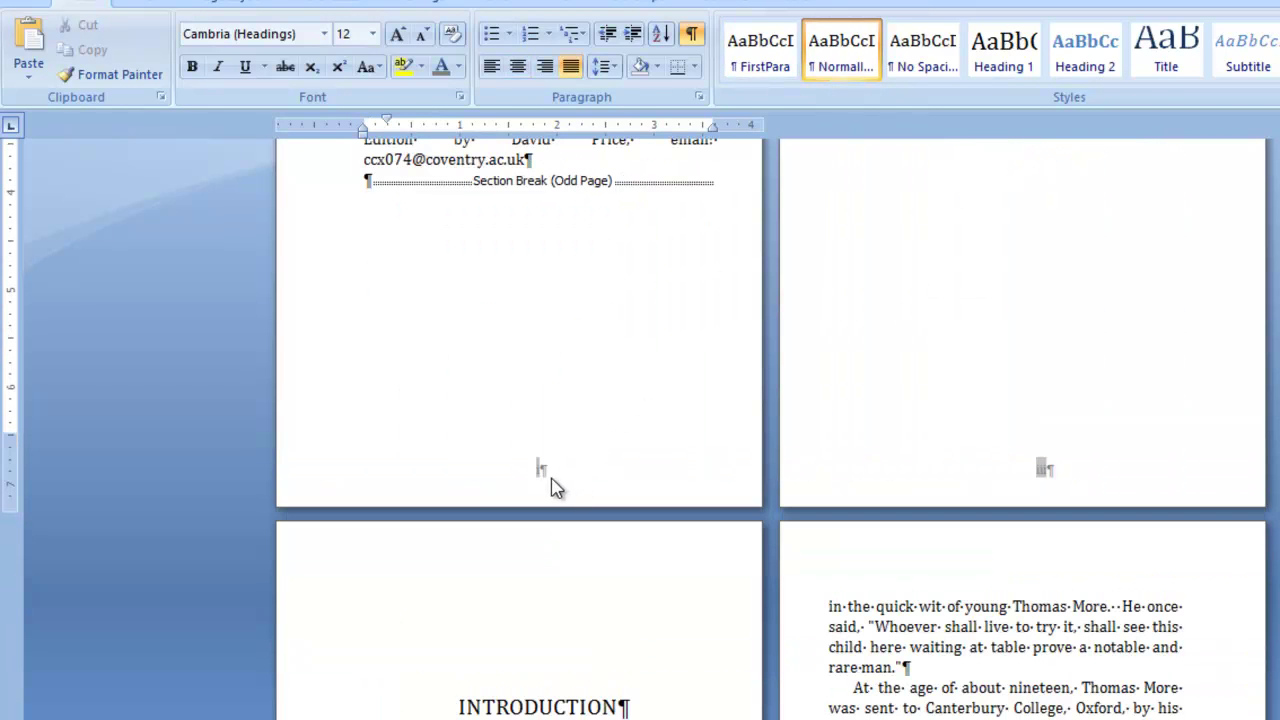
double_click(555, 485)
scroll(720, 484, down, 9)
scroll(576, 668, down, 3)
click(576, 668)
scroll(672, 348, up, 8)
click(590, 374)
key(Delete)
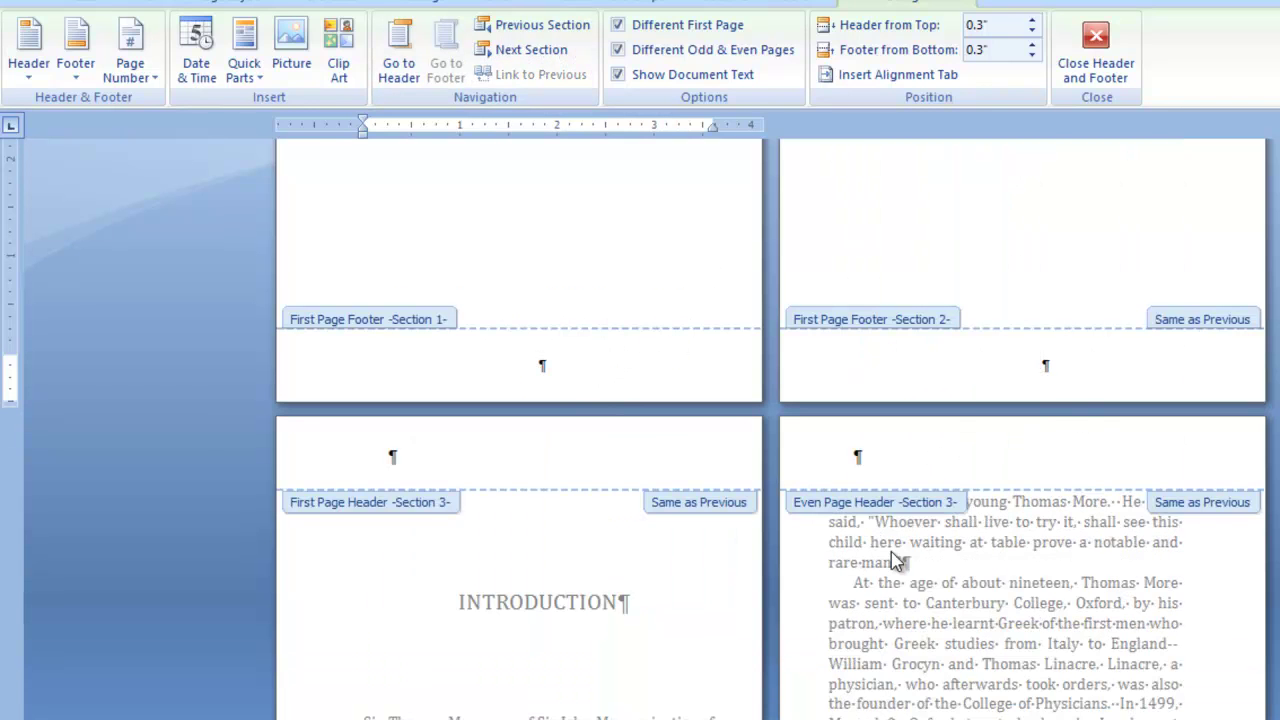
- Reduce the page number in the Section 3 first page footer and set the Section 3 even page footer's number to 9 pt
scroll(895, 562, down, 10)
click(88, 6)
double_click(620, 406)
key(ctrl+shift+comma)
double_click(1054, 396)
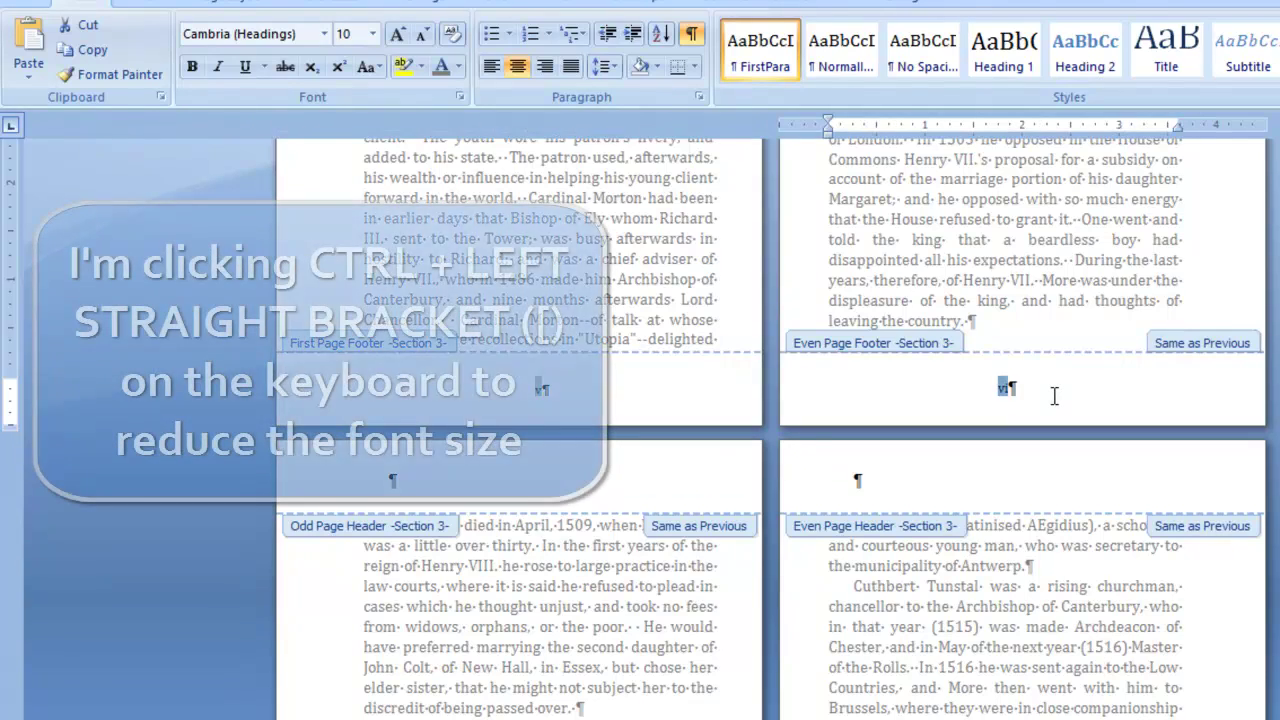
key(ctrl+bracketleft)
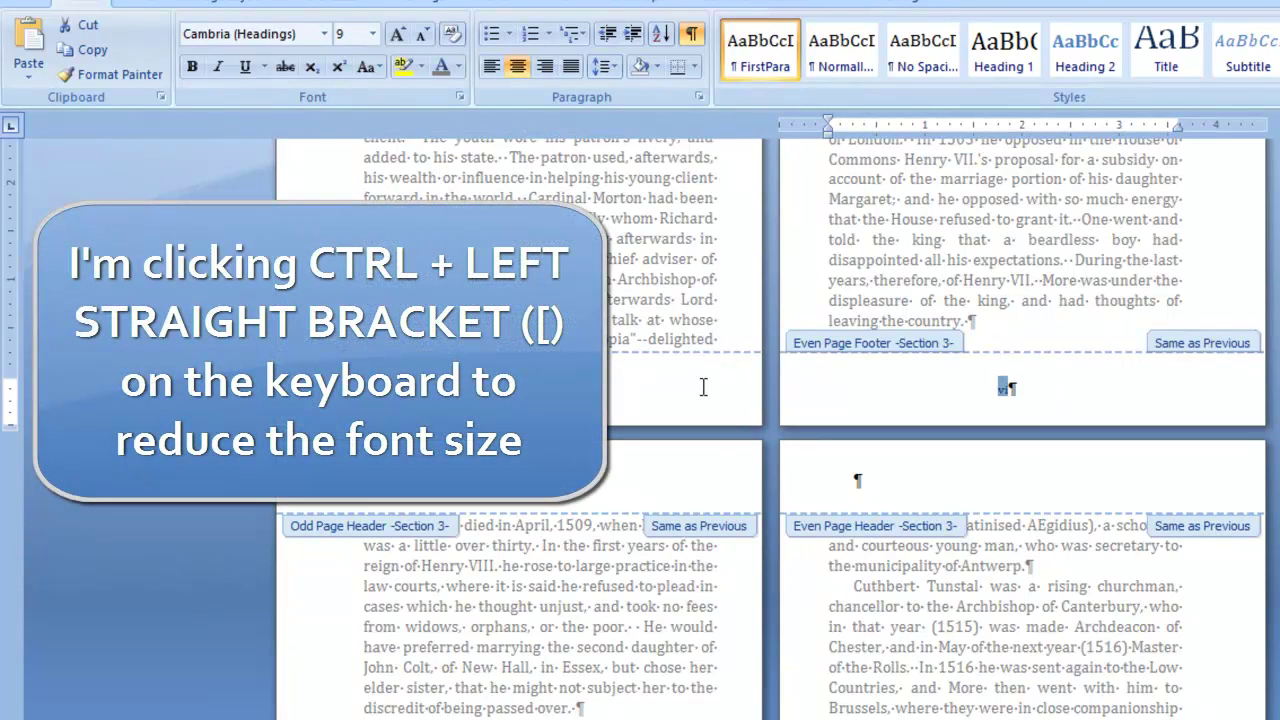
- Reduce the page number in the Section 3 odd page footer to 9 pt and hide the formatting marks
scroll(703, 387, down, 5)
click(505, 414)
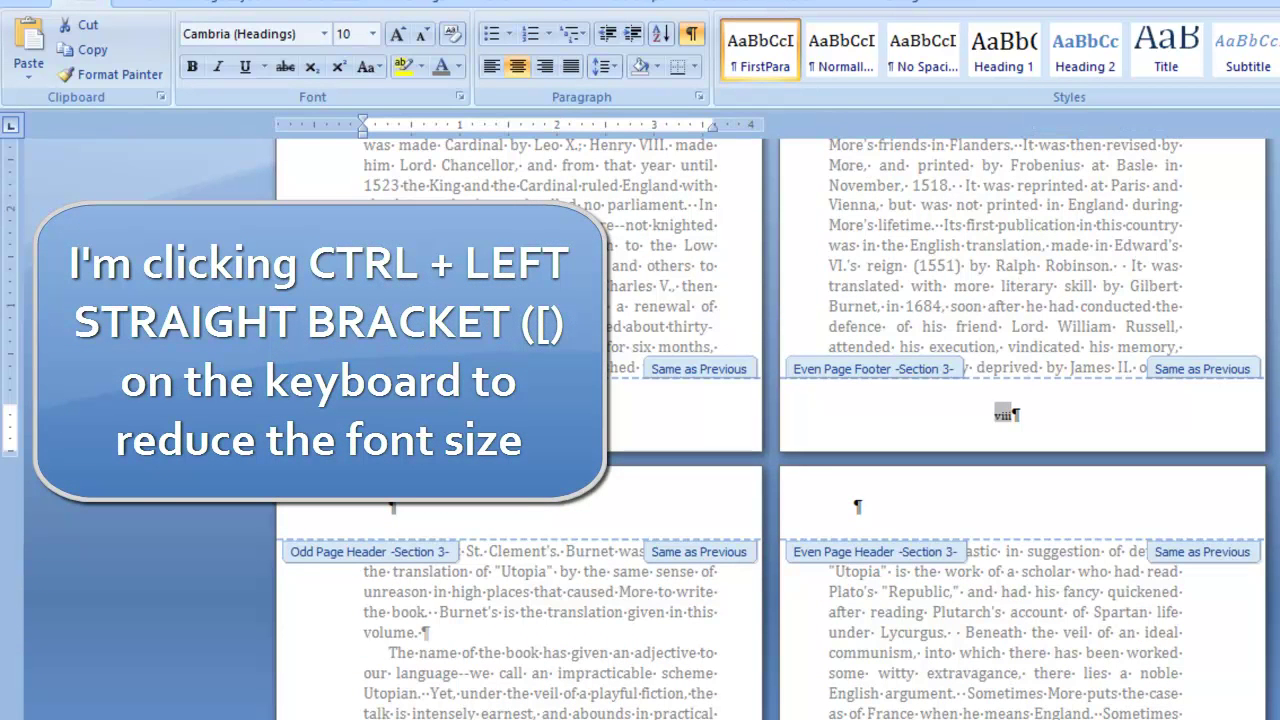
key(ctrl+bracketleft)
click(1077, 414)
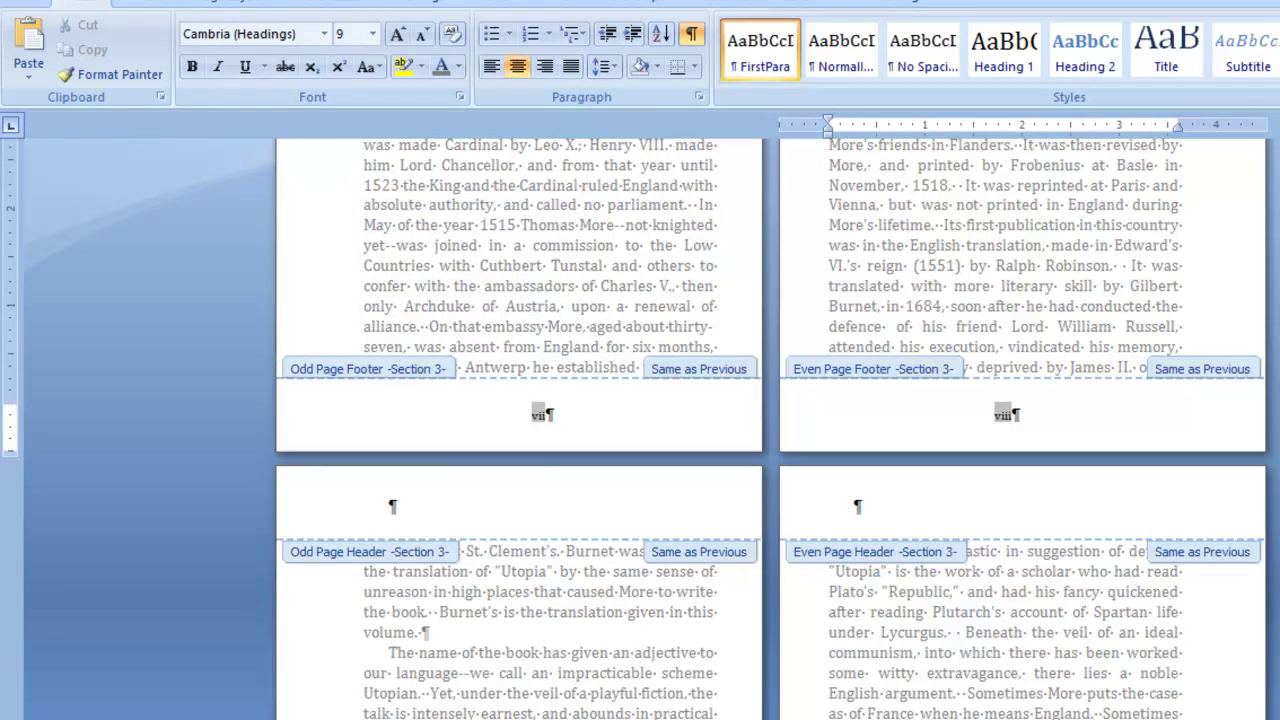
key(ctrl+shift+8)
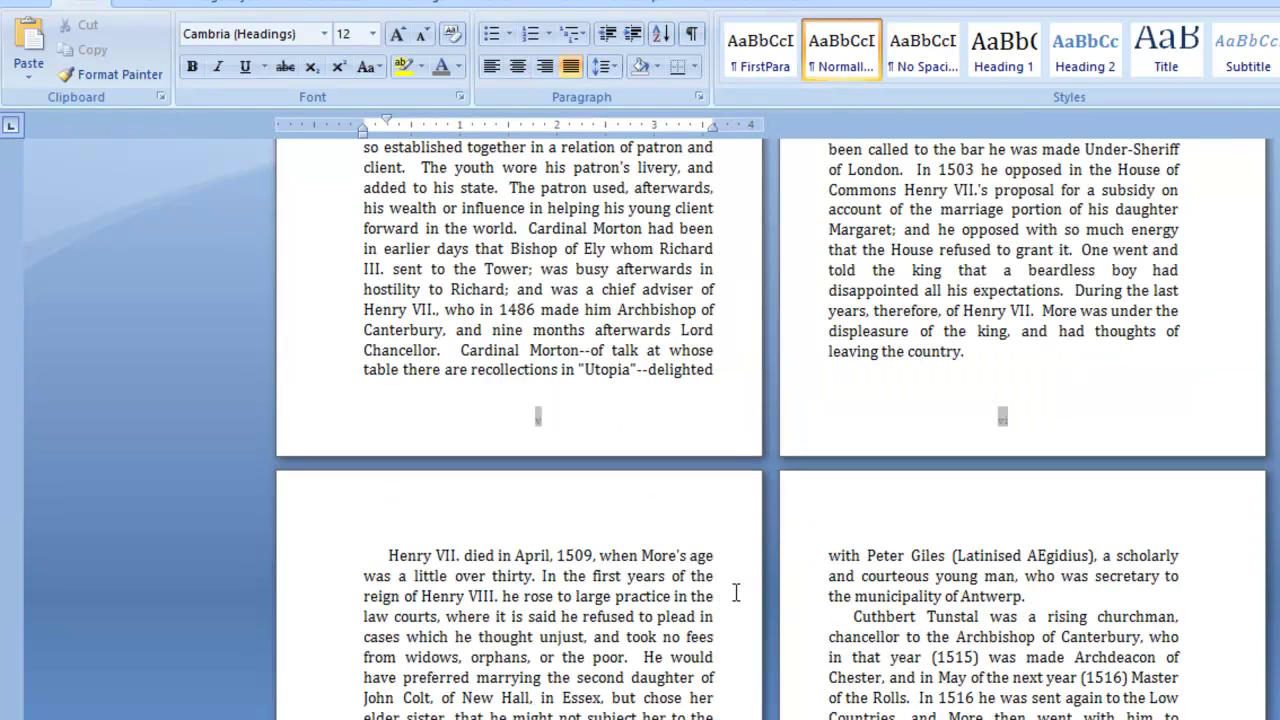
- Check the footer page numbers from the introduction to the last page of the book and return to the document's start
scroll(735, 593, down, 5)
scroll(735, 593, down, 5)
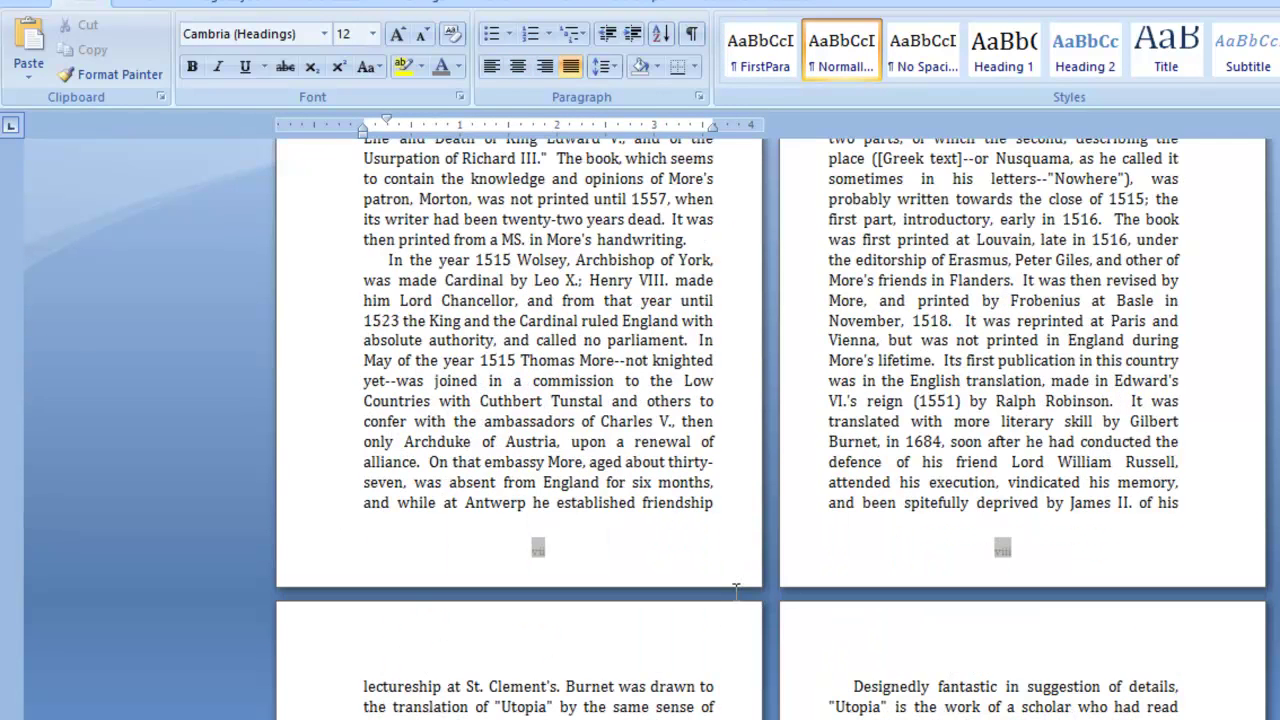
scroll(735, 593, down, 14)
scroll(735, 593, down, 9)
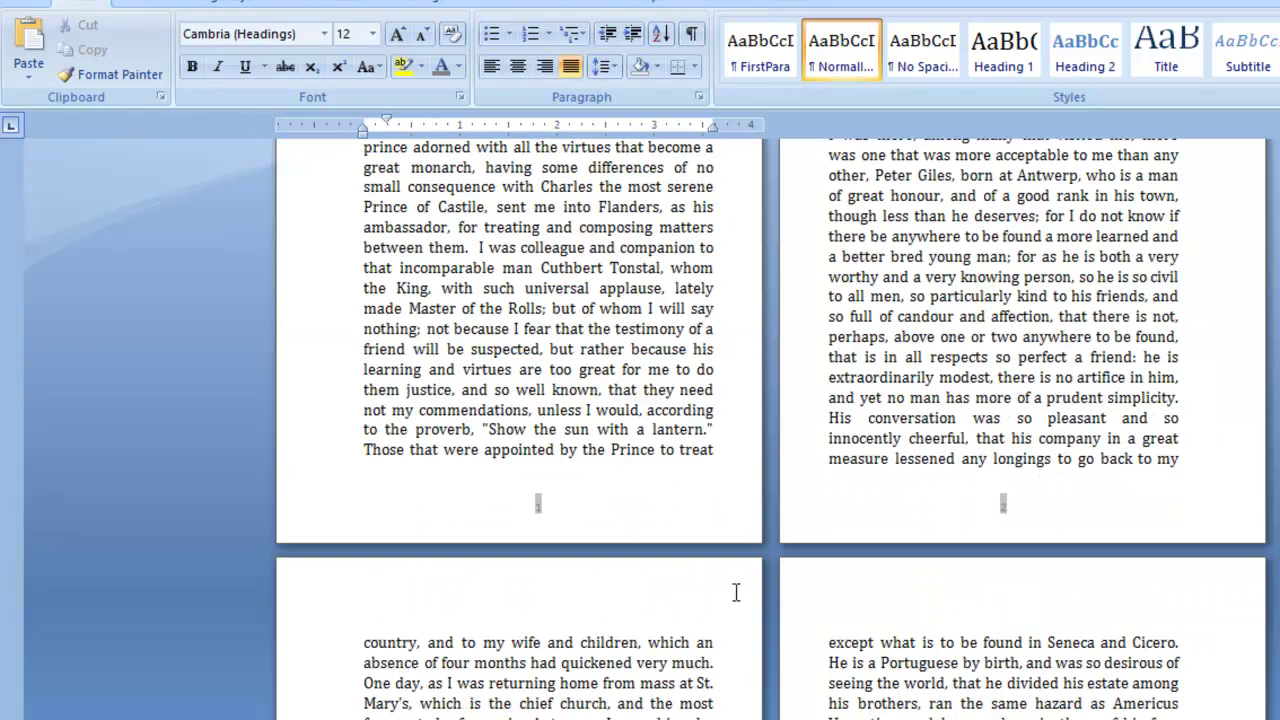
scroll(735, 593, down, 2)
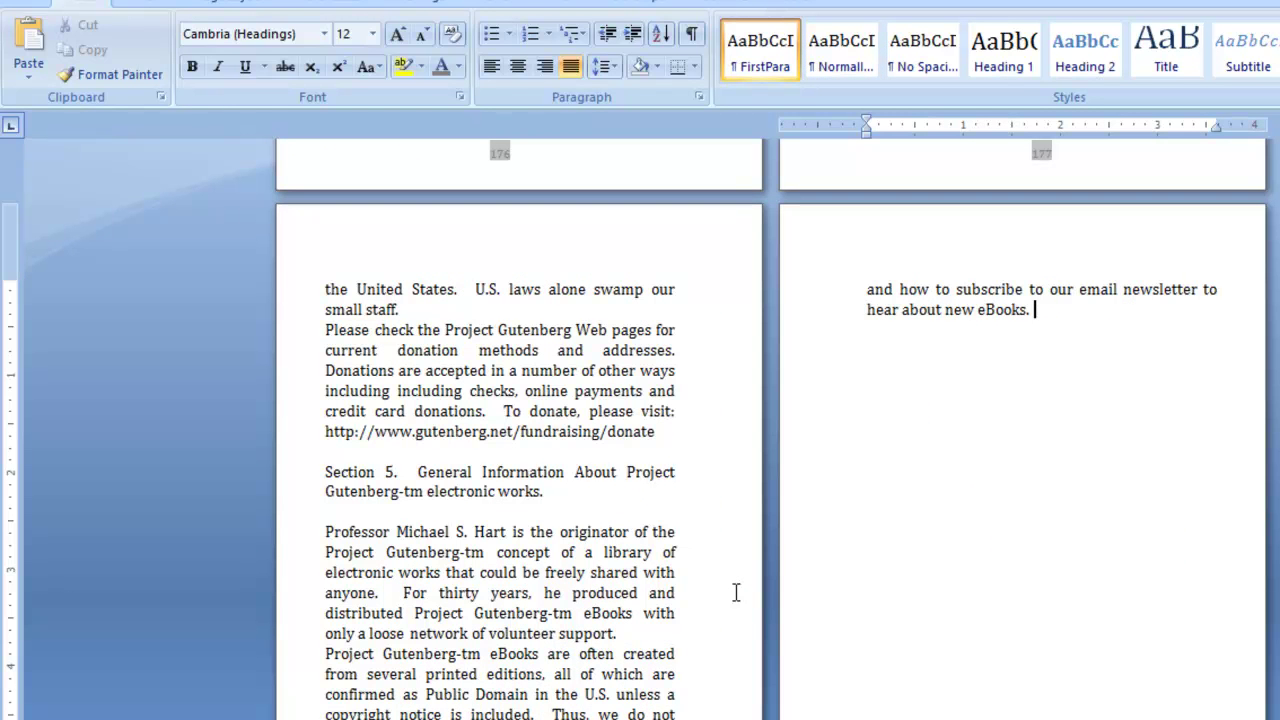
scroll(735, 592, up, 20)
scroll(735, 592, up, 15)
scroll(735, 592, up, 15)
scroll(735, 592, up, 15)
scroll(735, 592, up, 15)
key(ctrl+Home)
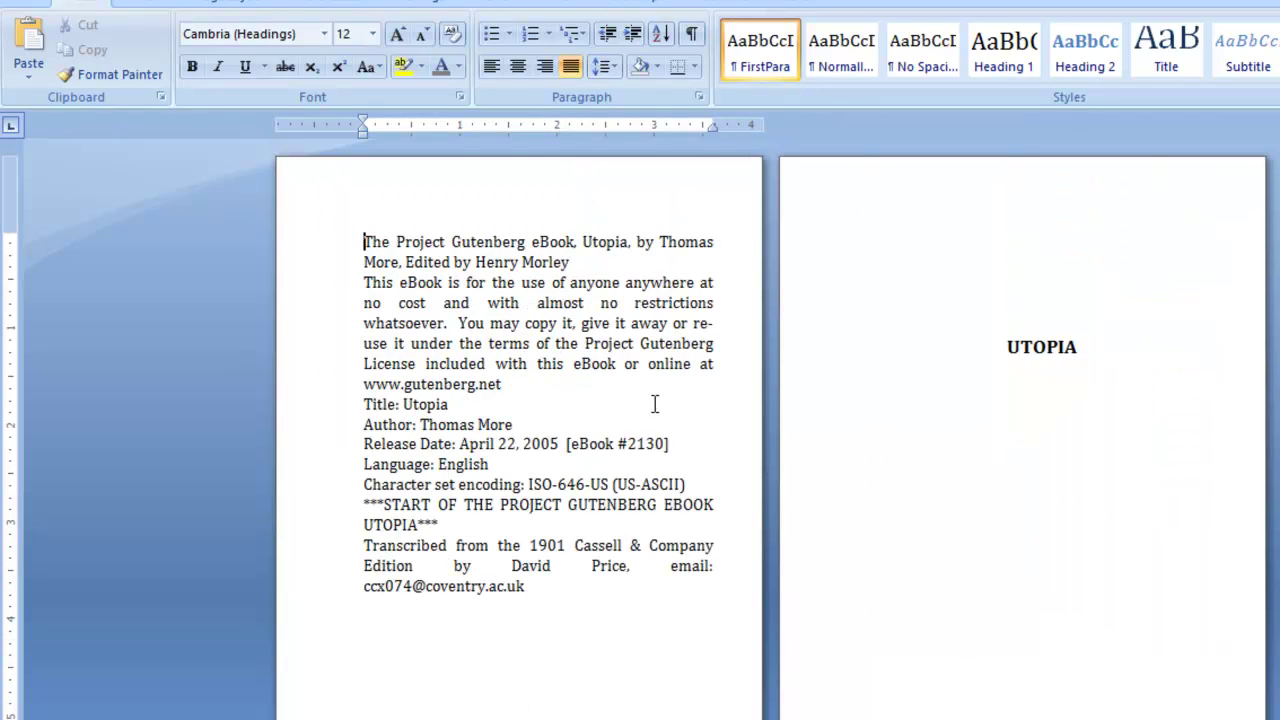
- Insert an odd page section break directly before the INTRODUCTION heading
scroll(655, 404, down, 4)
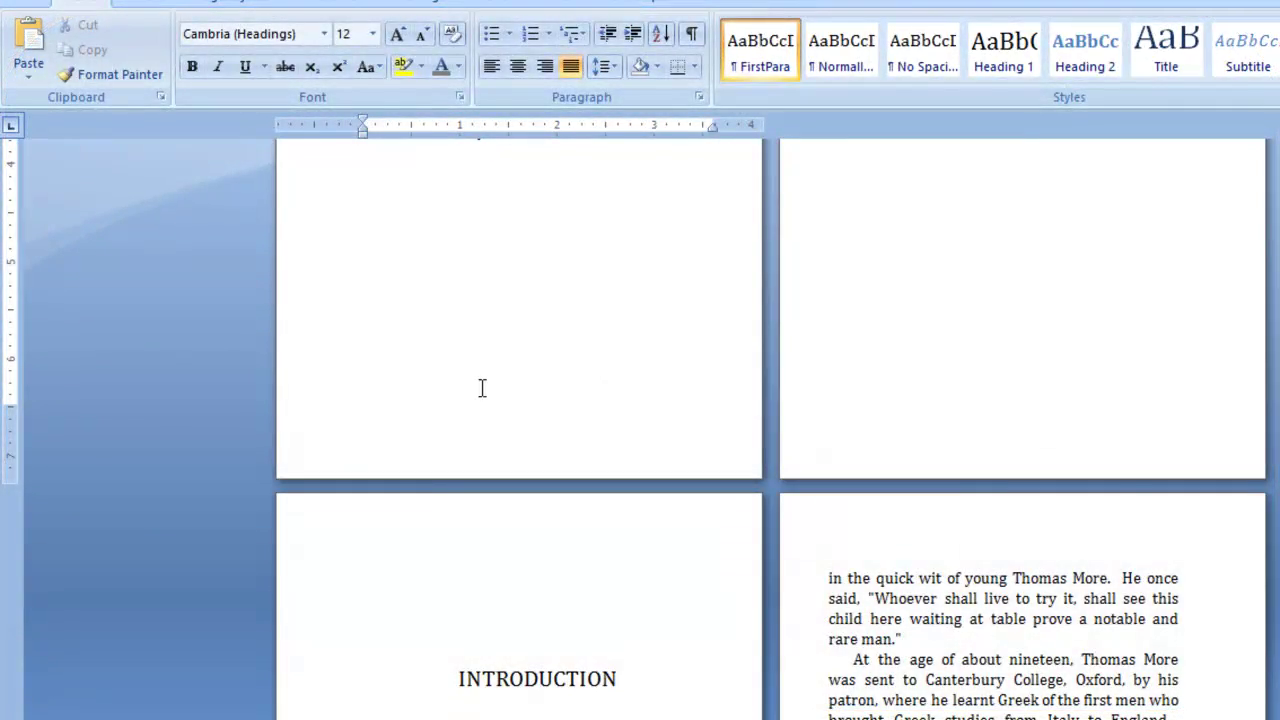
scroll(449, 443, down, 4)
click(451, 423)
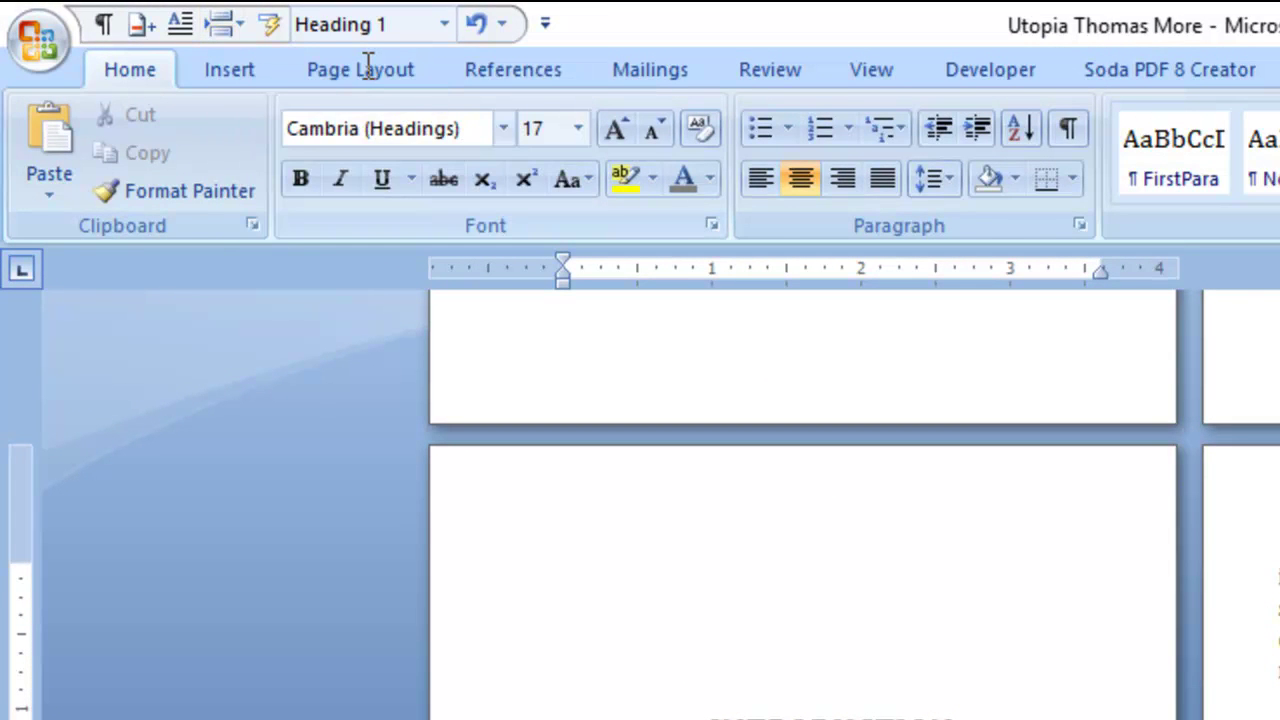
click(362, 69)
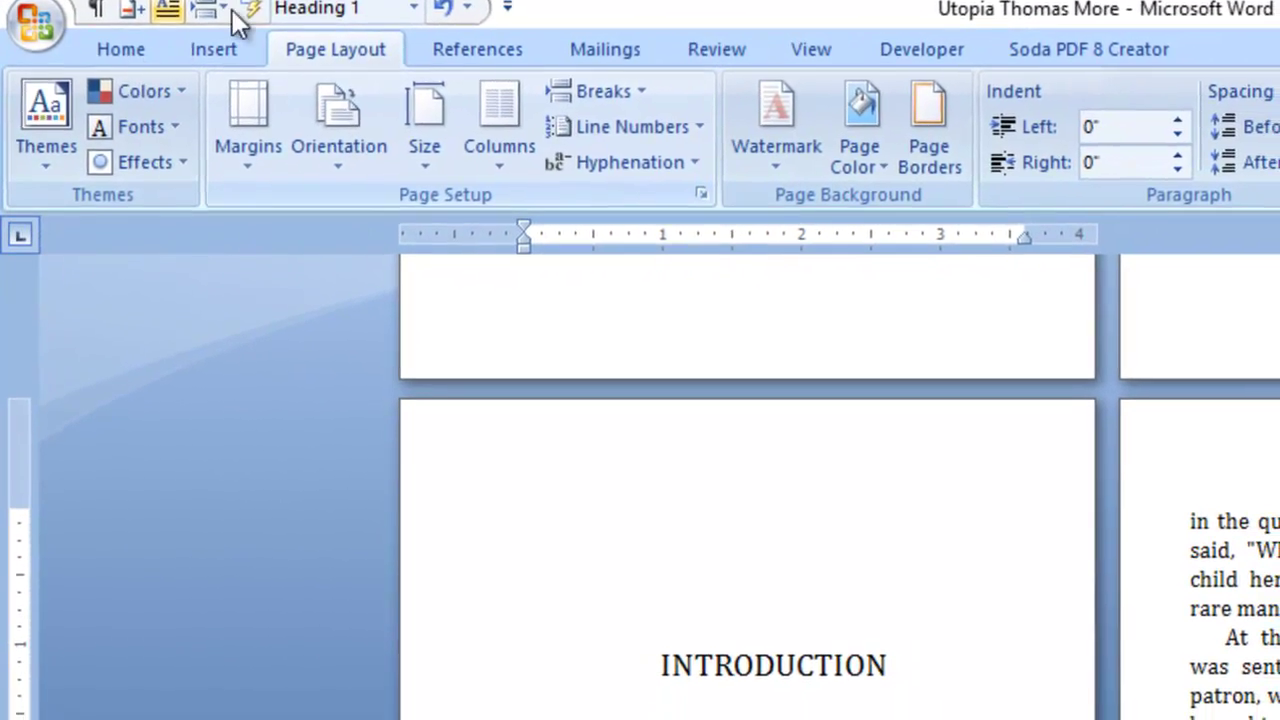
click(128, 66)
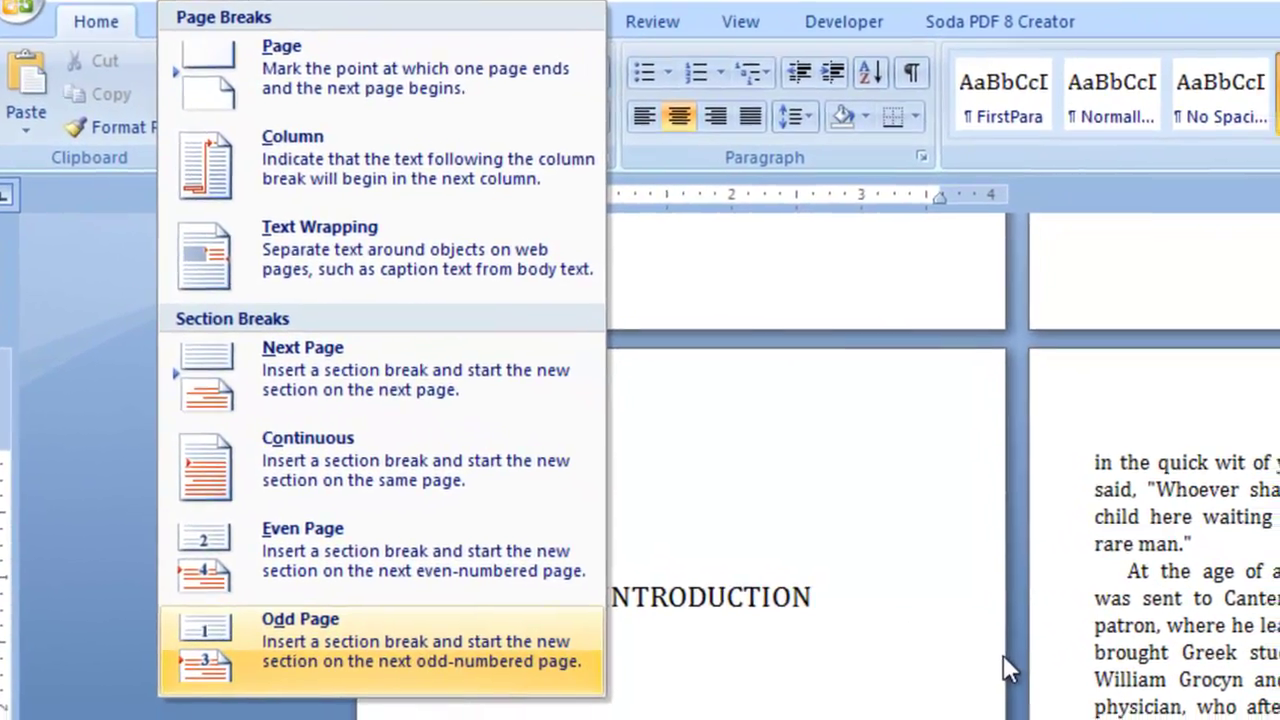
click(437, 660)
- Add a centered CONTENTS title on the new page before the Introduction
key(Left)
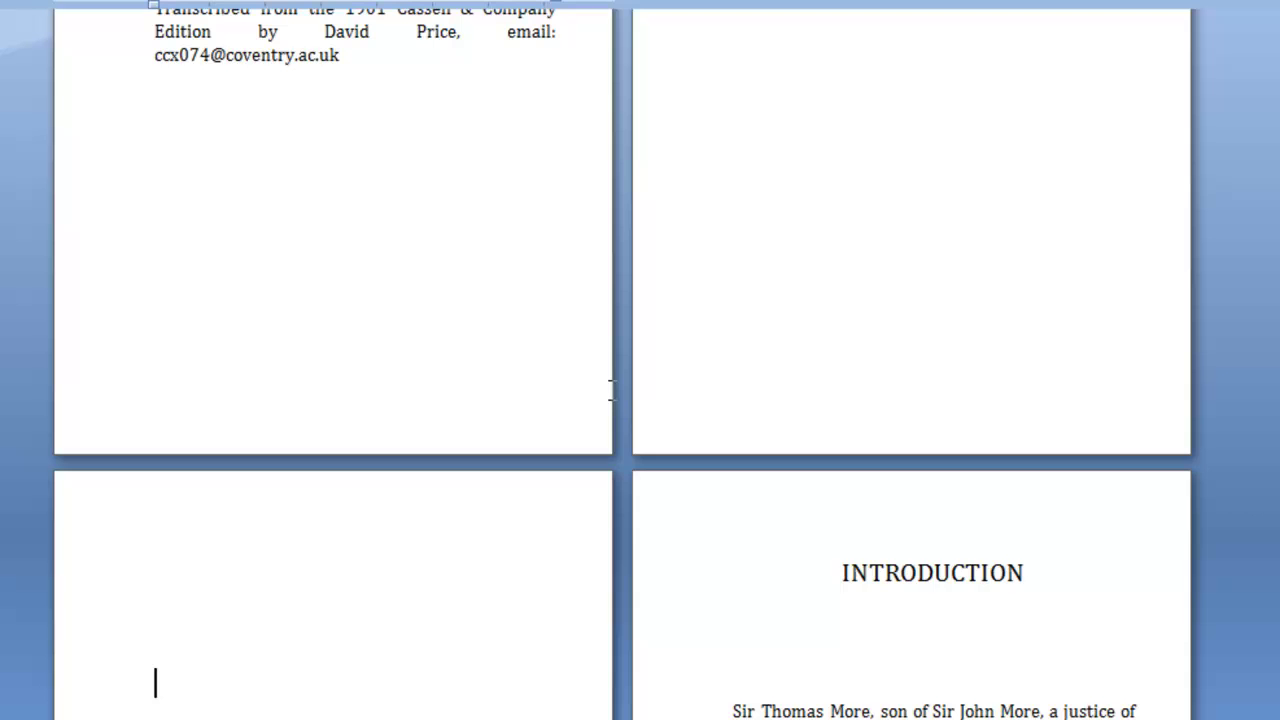
key(ctrl+e)
text(CONTENTS)
scroll(808, 240, down, 1)
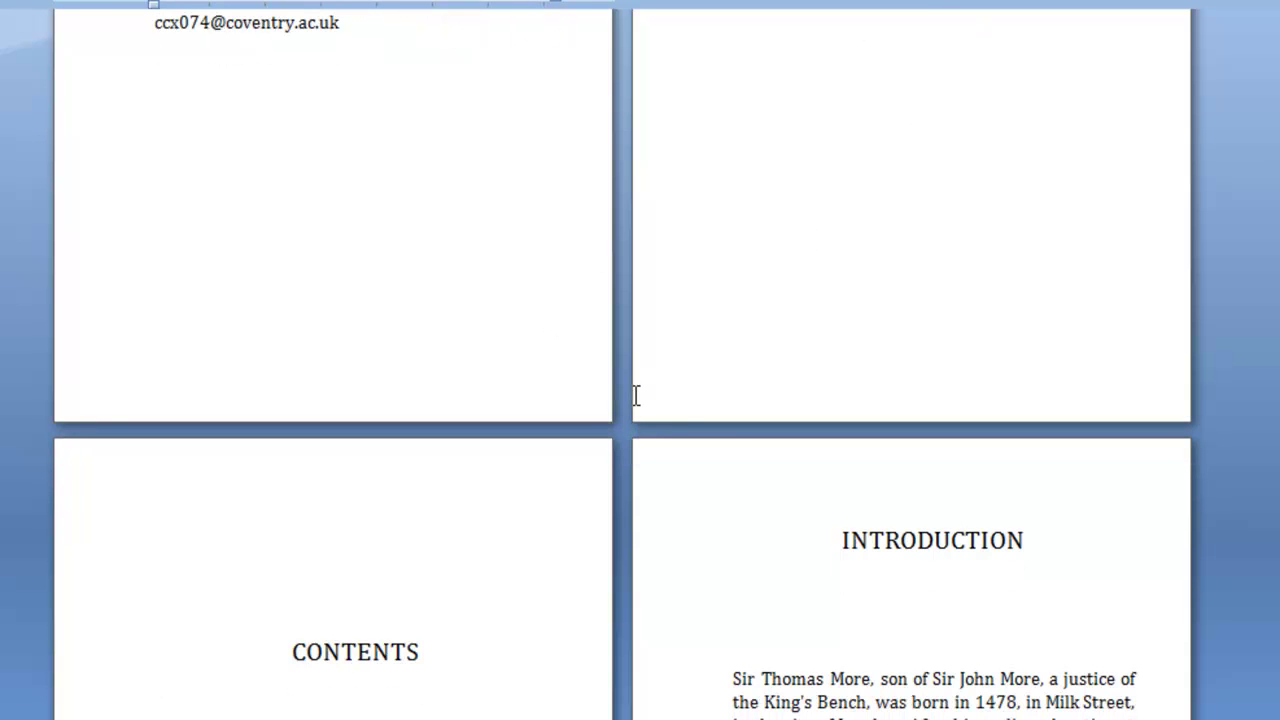
scroll(630, 400, down, 5)
- Clear the CONTENTS title's heading style, format it as Heading 1, and update Heading 2 to match it
key(ctrl+shift+n)
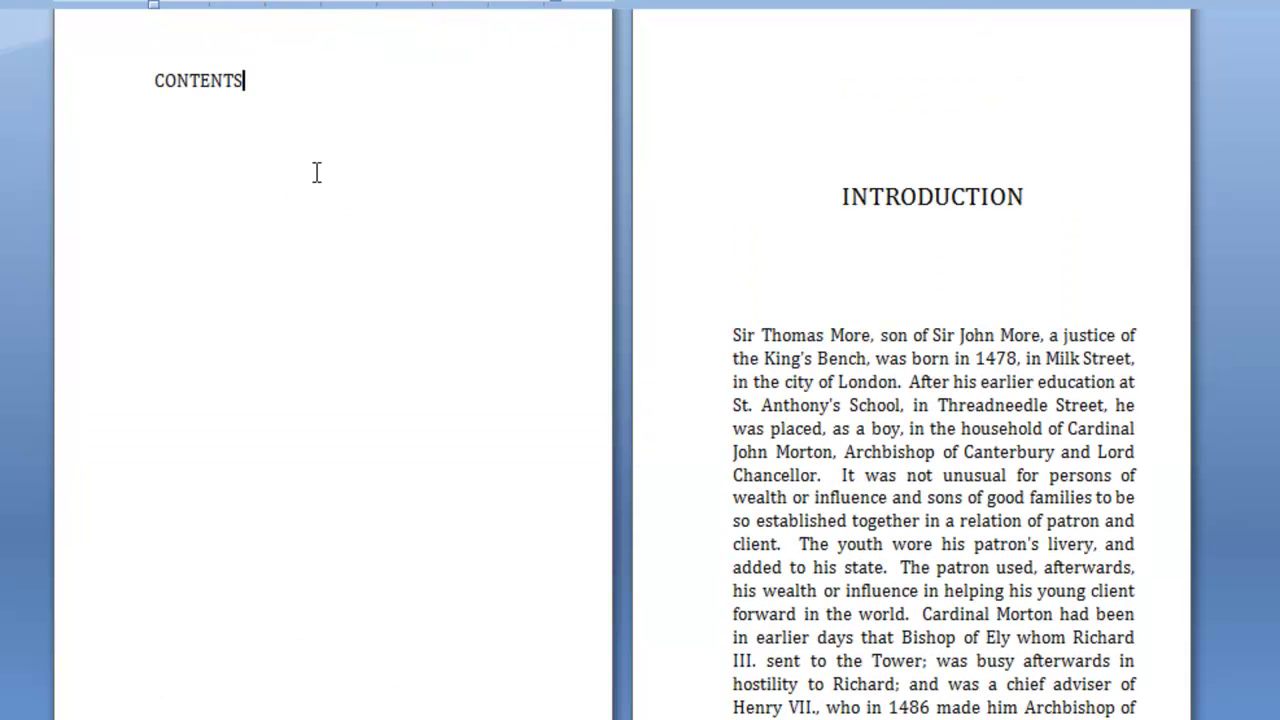
key(shift+Home)
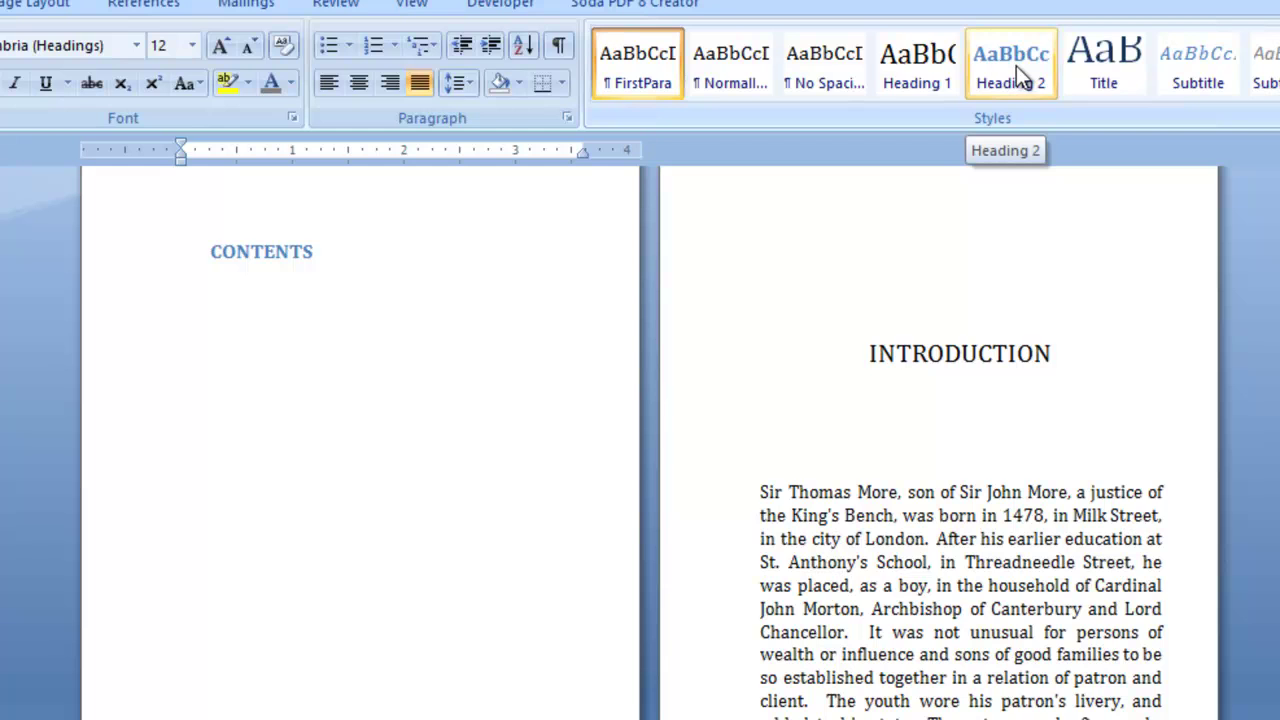
click(928, 82)
right_click(1012, 72)
click(1079, 92)
- Insert a table of contents below the CONTENTS title, showing 1 level with right-aligned page numbers and a dotted tab leader
click(265, 405)
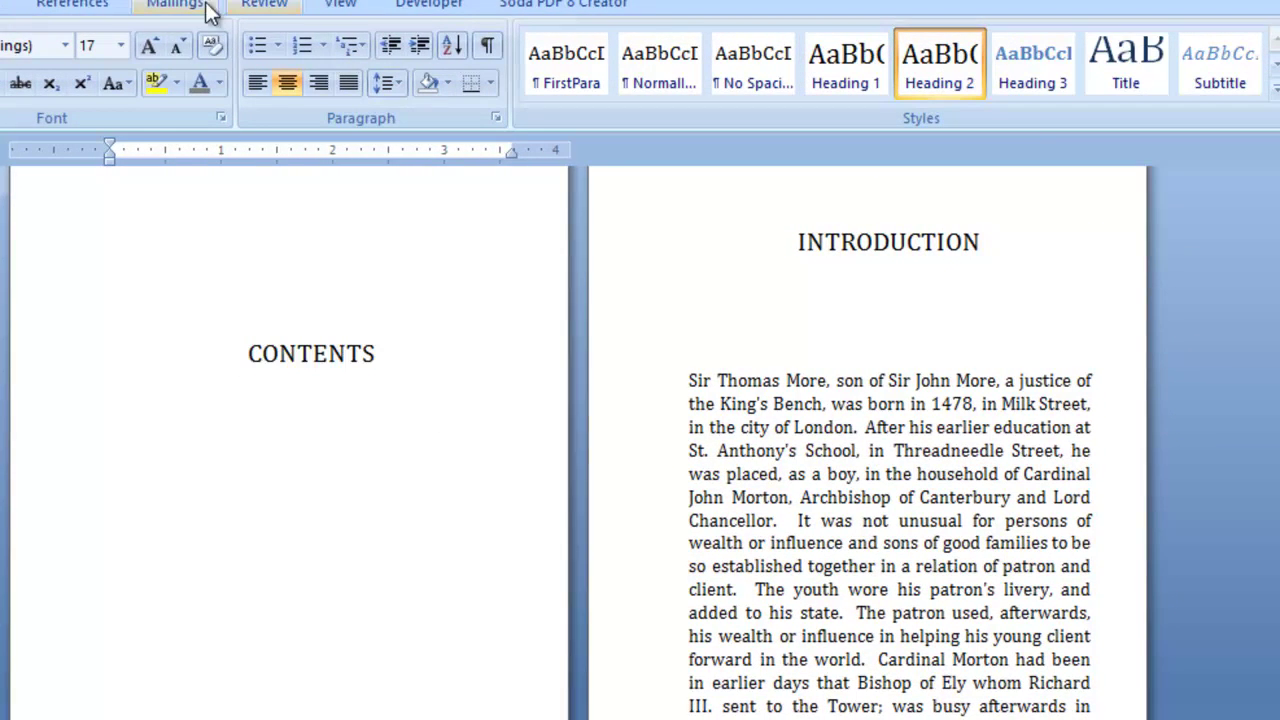
click(76, 8)
click(21, 112)
click(165, 642)
click(728, 577)
click(728, 577)
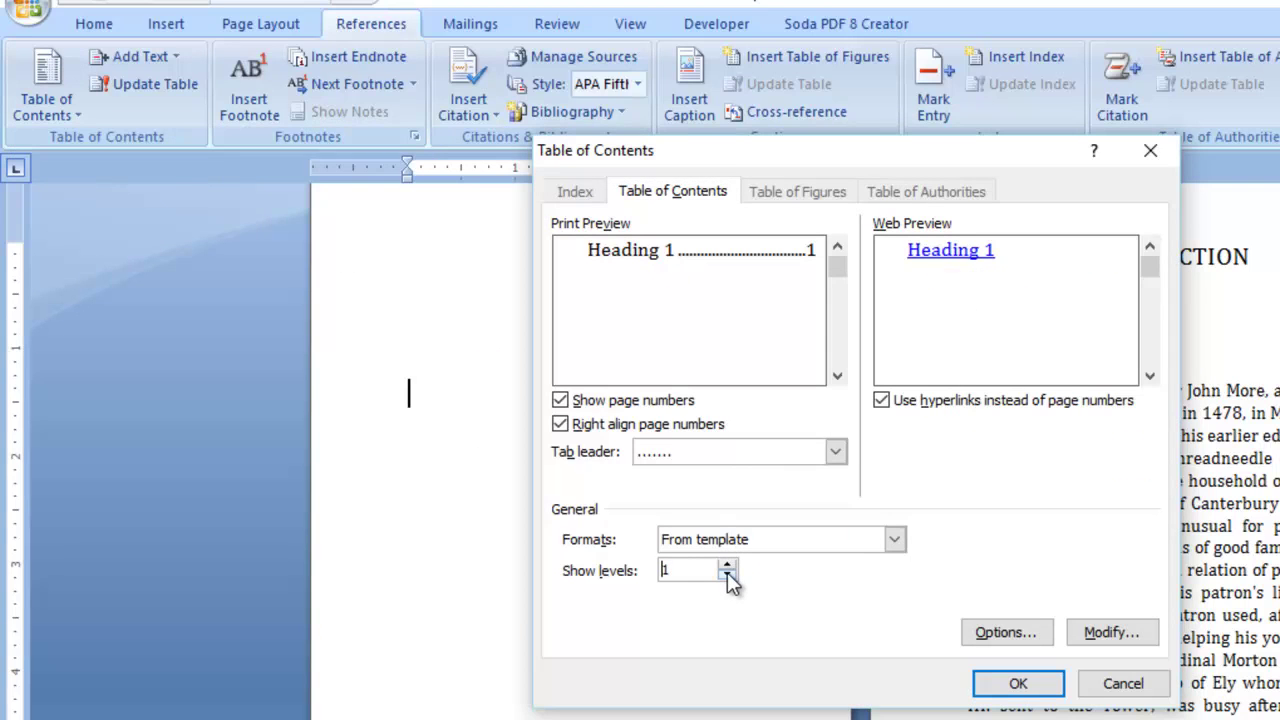
click(897, 545)
click(1006, 690)
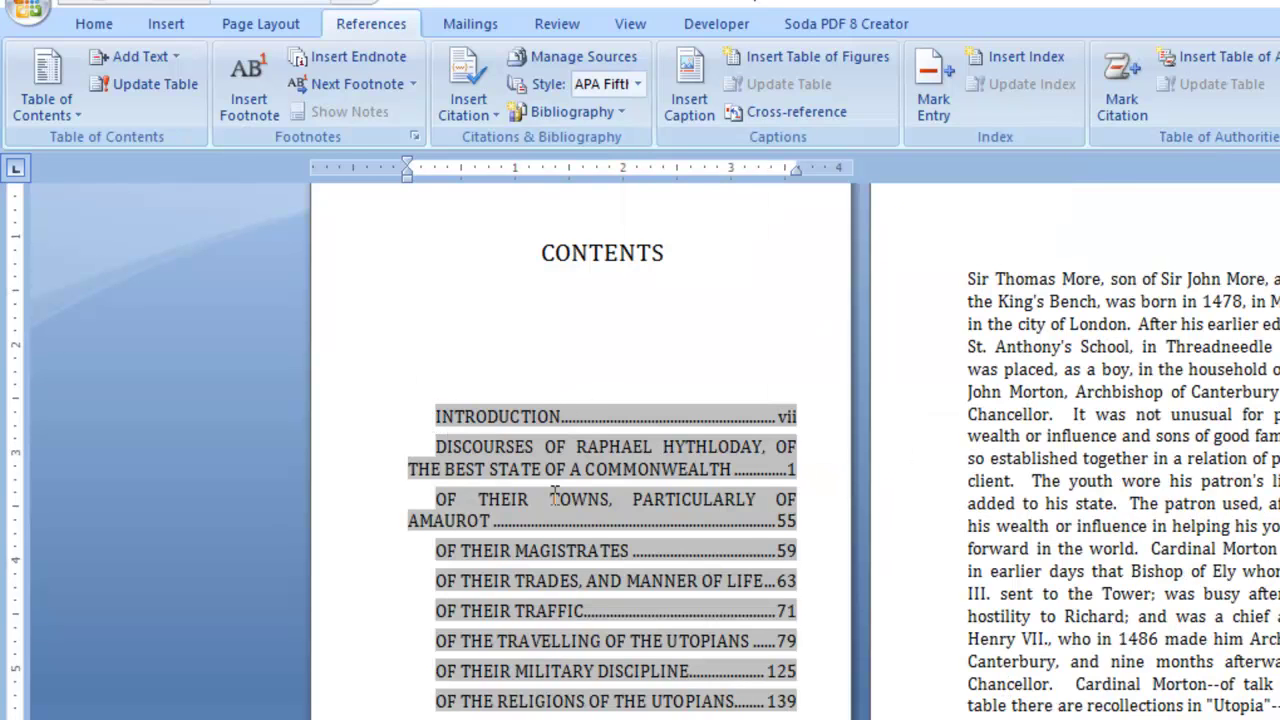
- Remove the first-line indentation from the table of contents entries by setting the special indentation to none
key(alt+h)
key(p)
key(g)
click(979, 350)
key(Return)
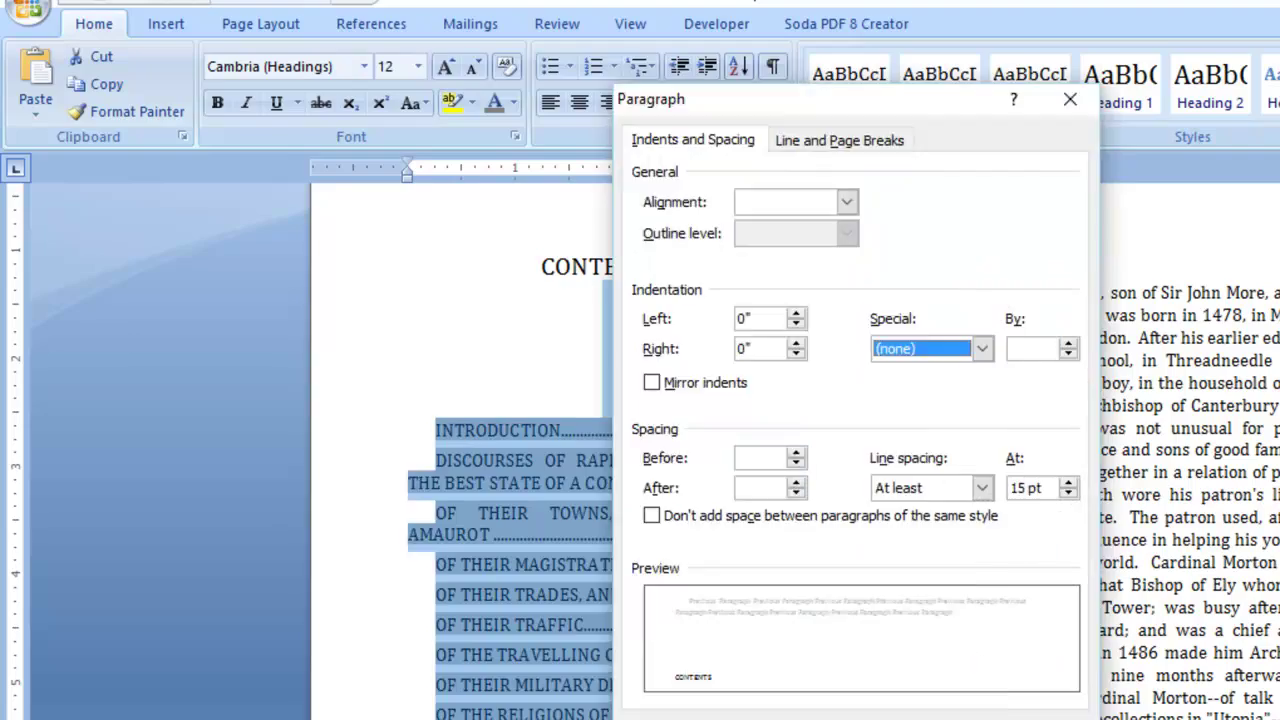
key(Return)
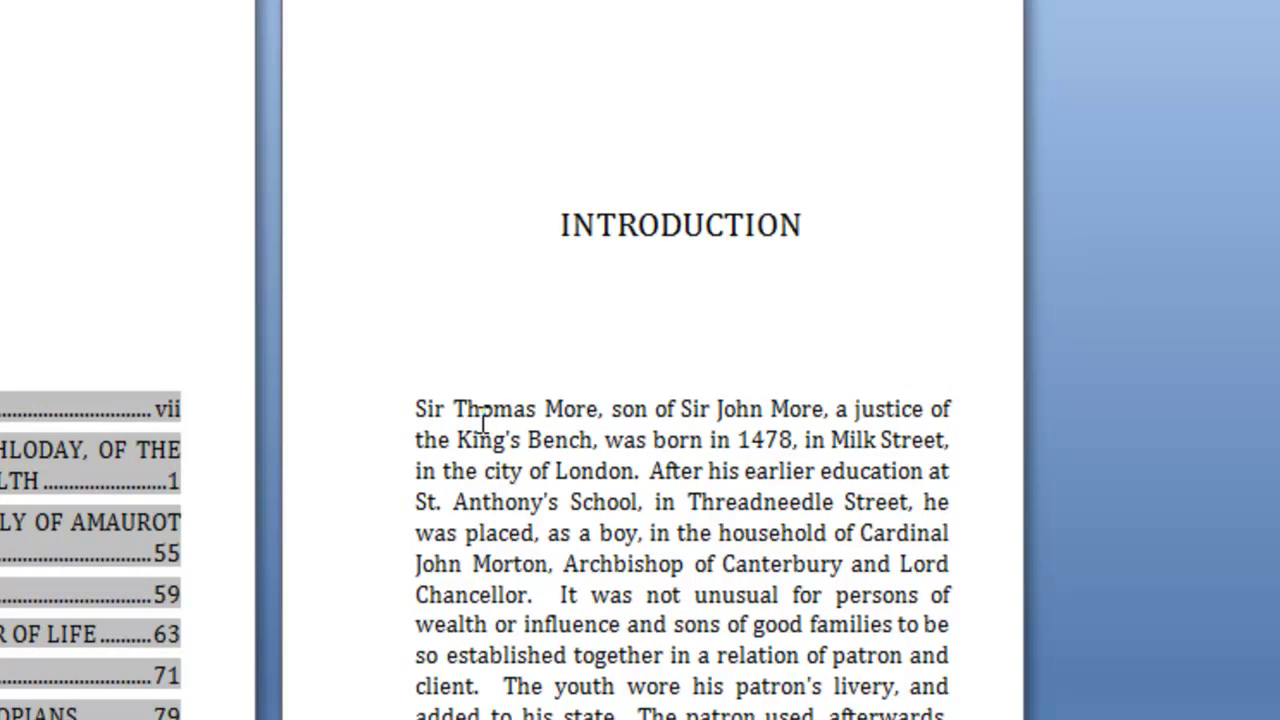
- Try a dropped drop cap on the first paragraph of the Introduction and undo it
click(482, 410)
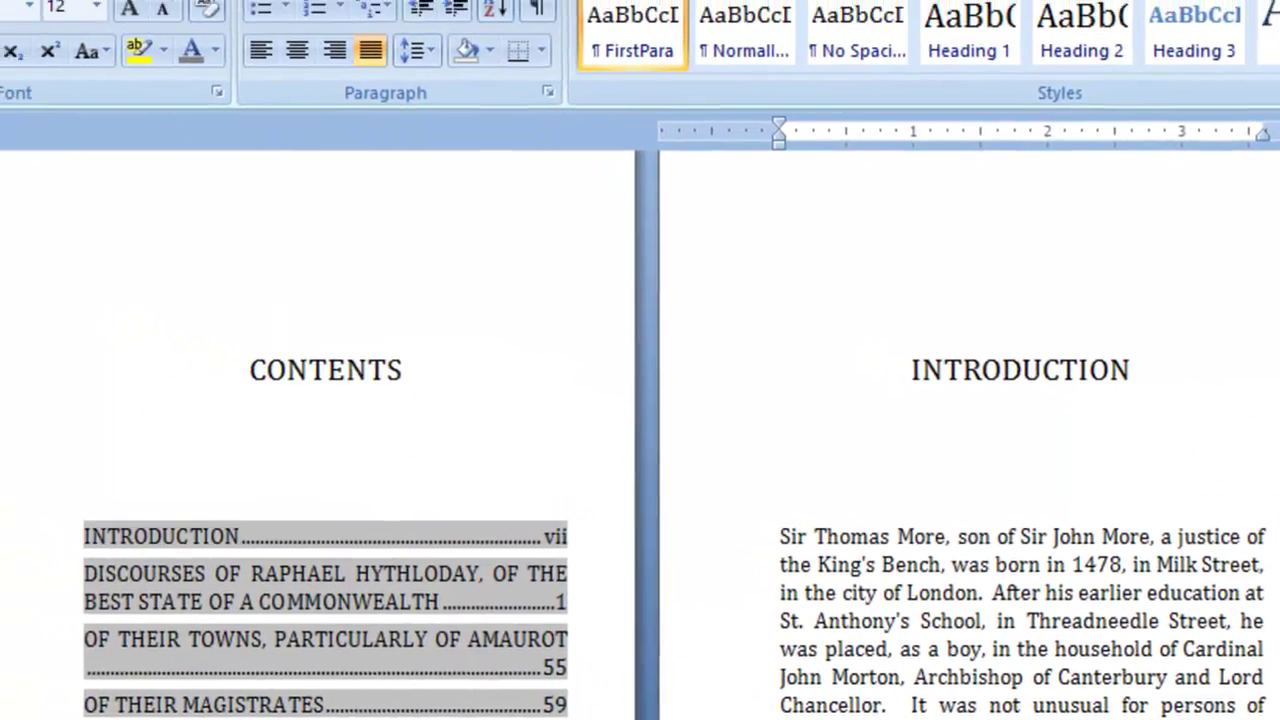
click(44, 57)
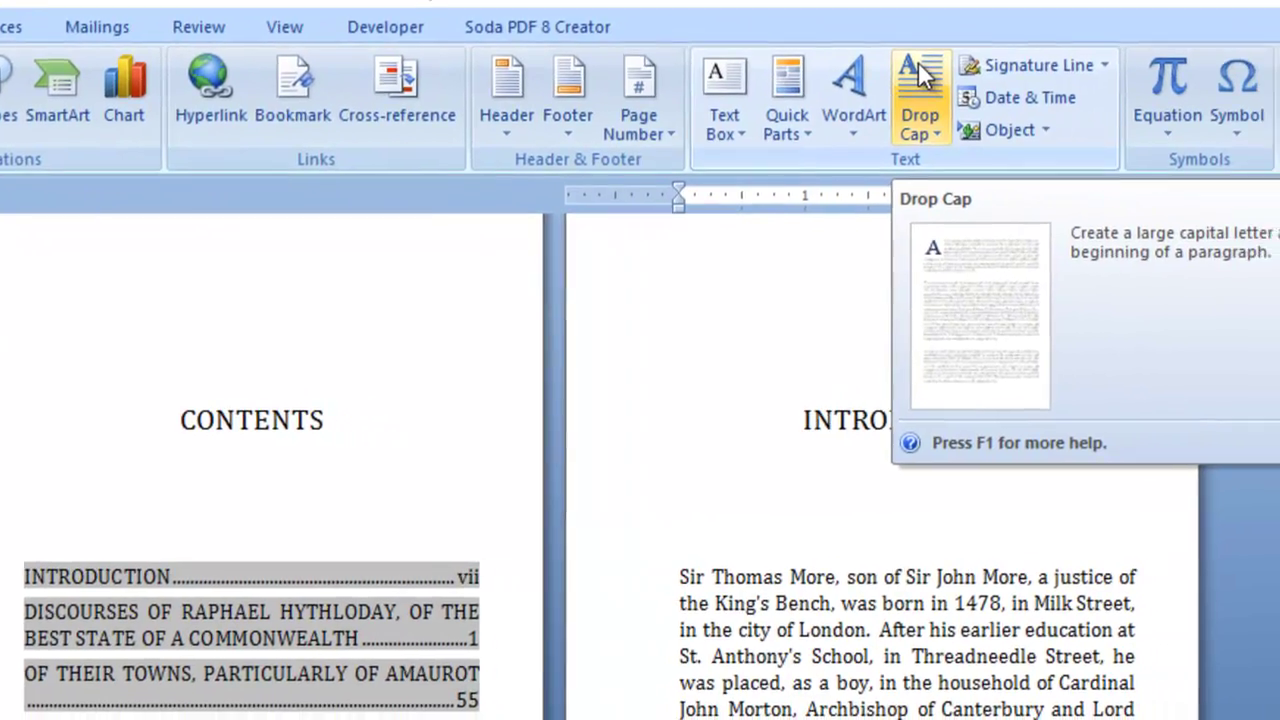
click(920, 80)
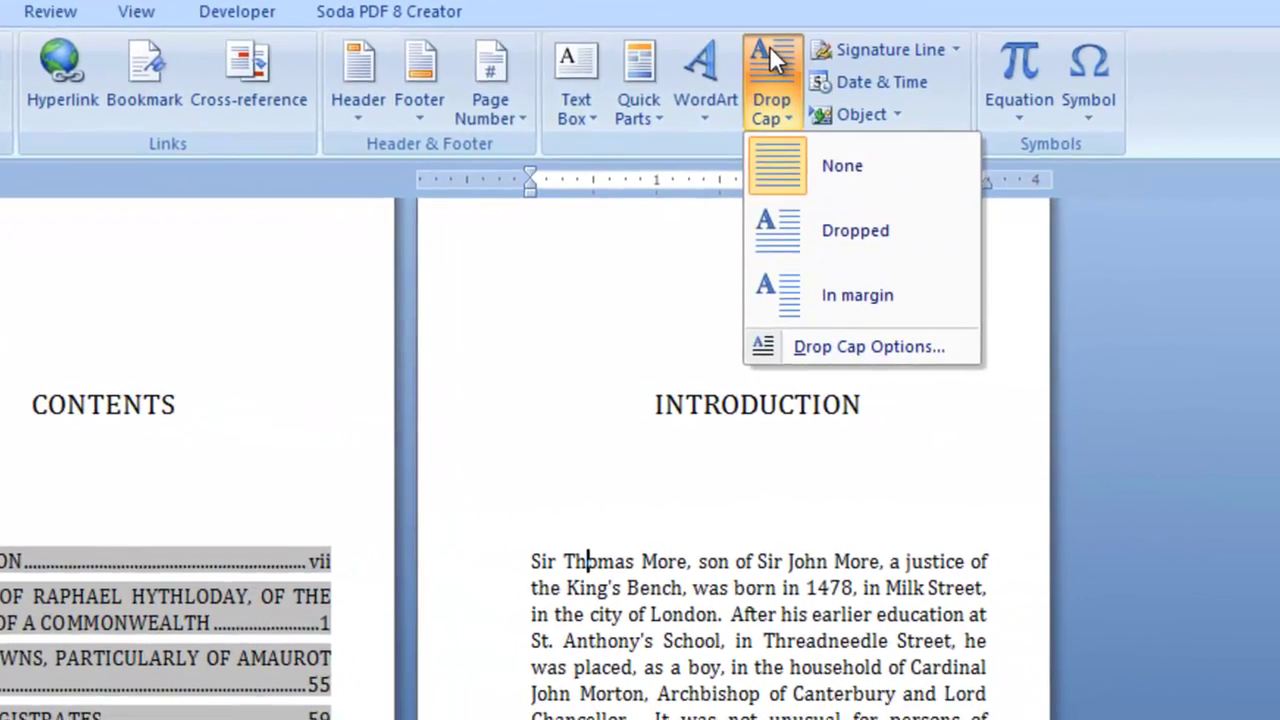
click(660, 53)
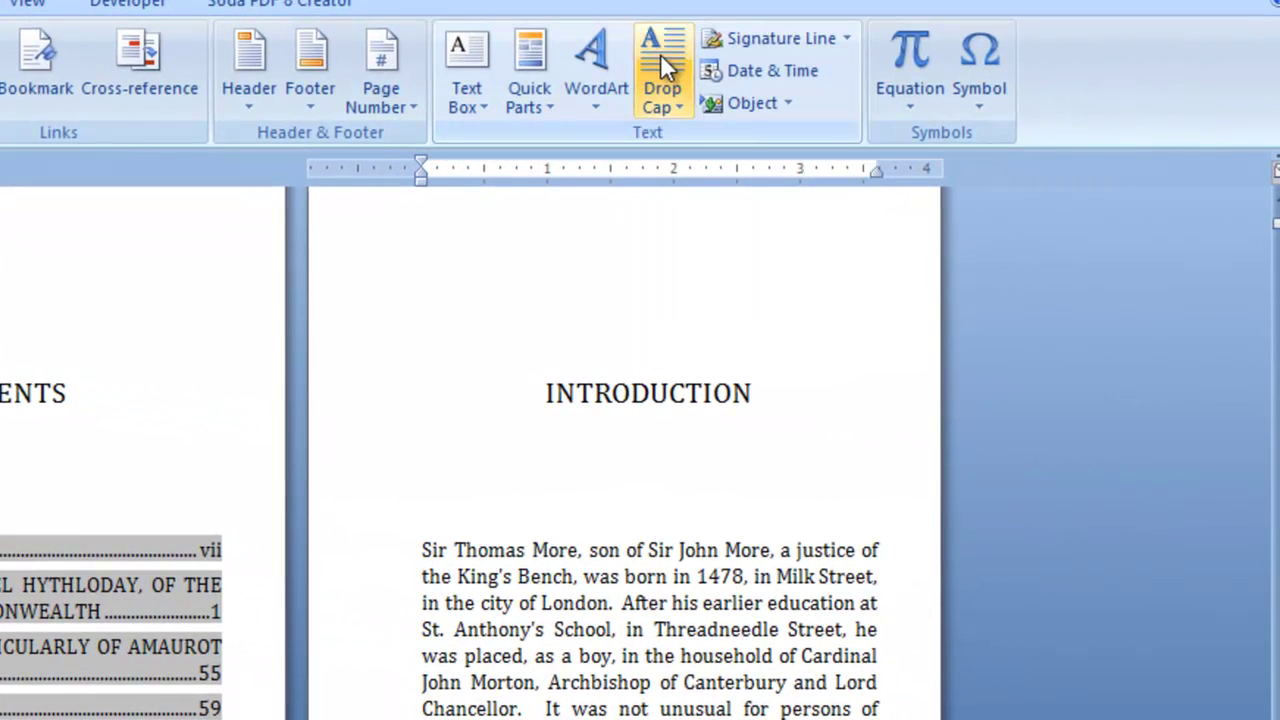
click(660, 53)
click(660, 64)
click(688, 90)
click(781, 217)
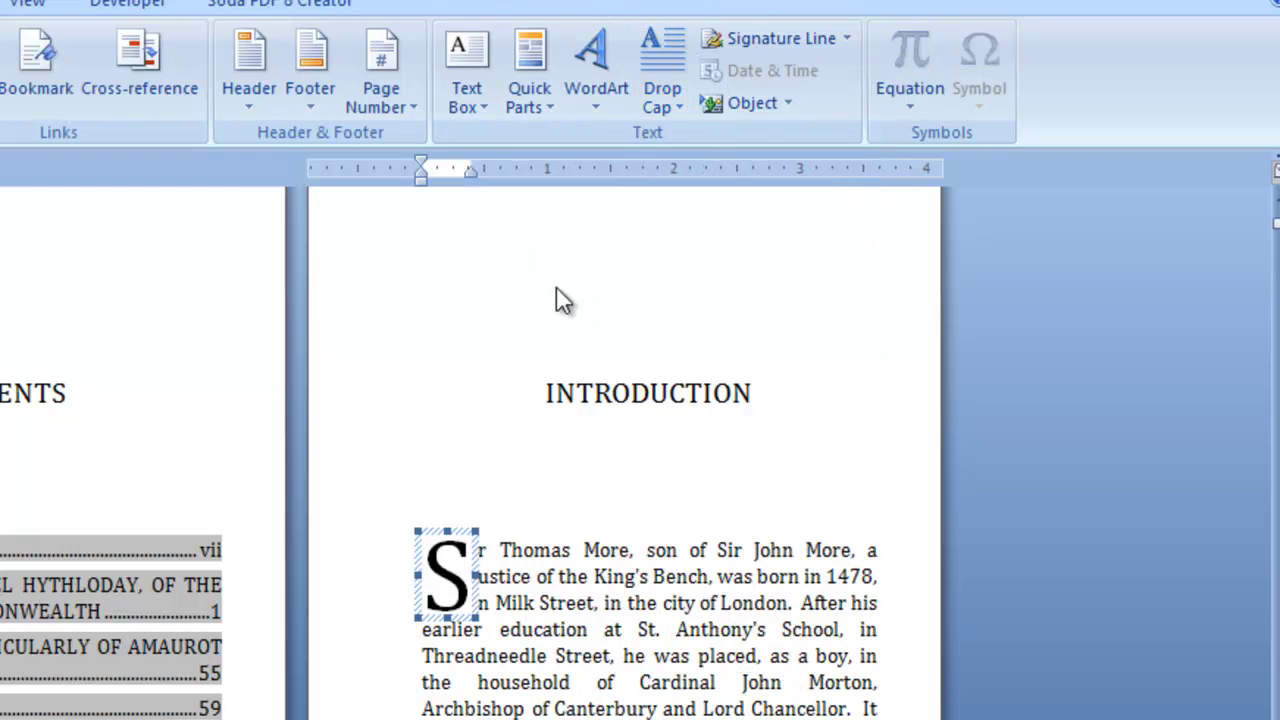
key(ctrl+z)
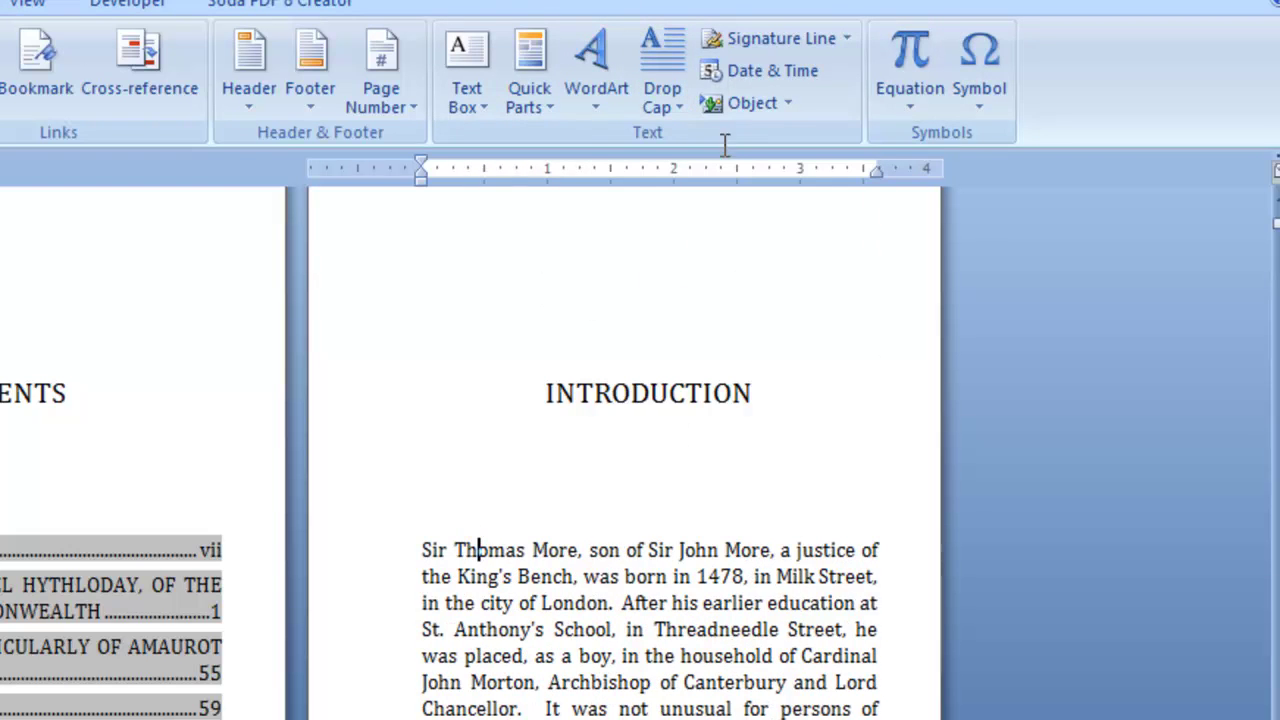
- Try a dropped drop cap spanning 4 lines on the Introduction's first paragraph and undo it
click(681, 102)
click(748, 337)
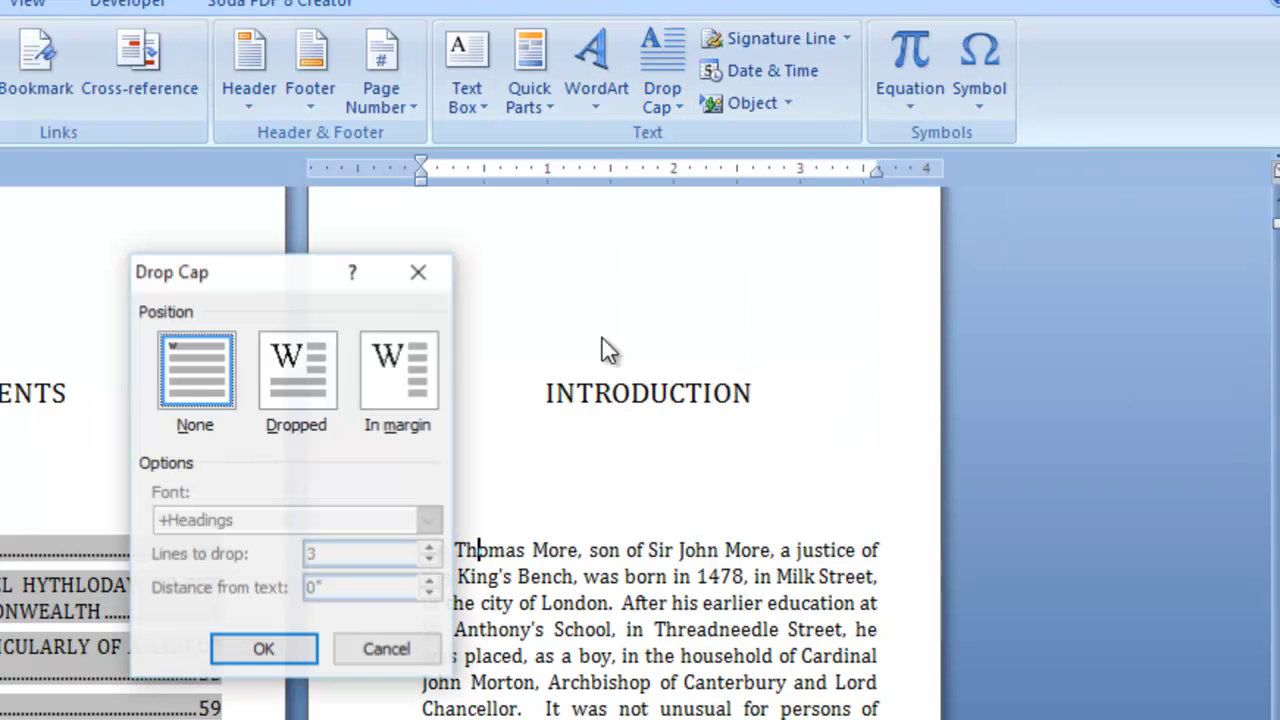
click(293, 383)
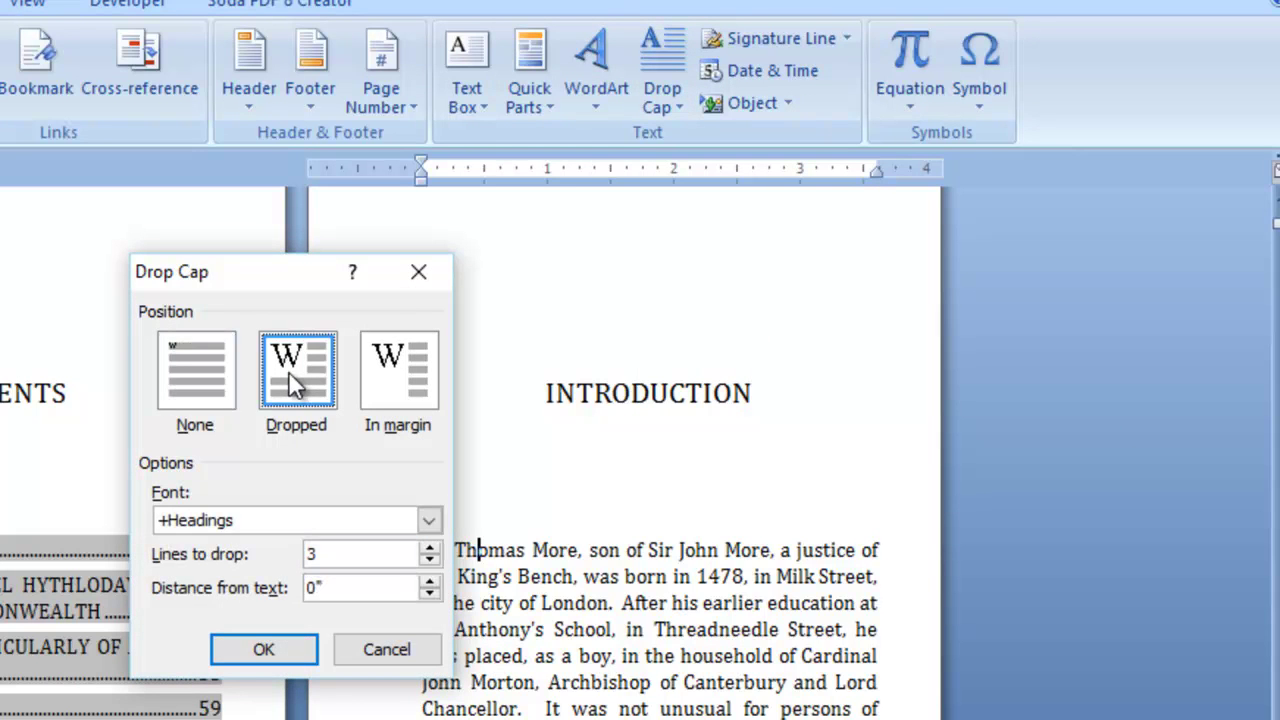
click(428, 549)
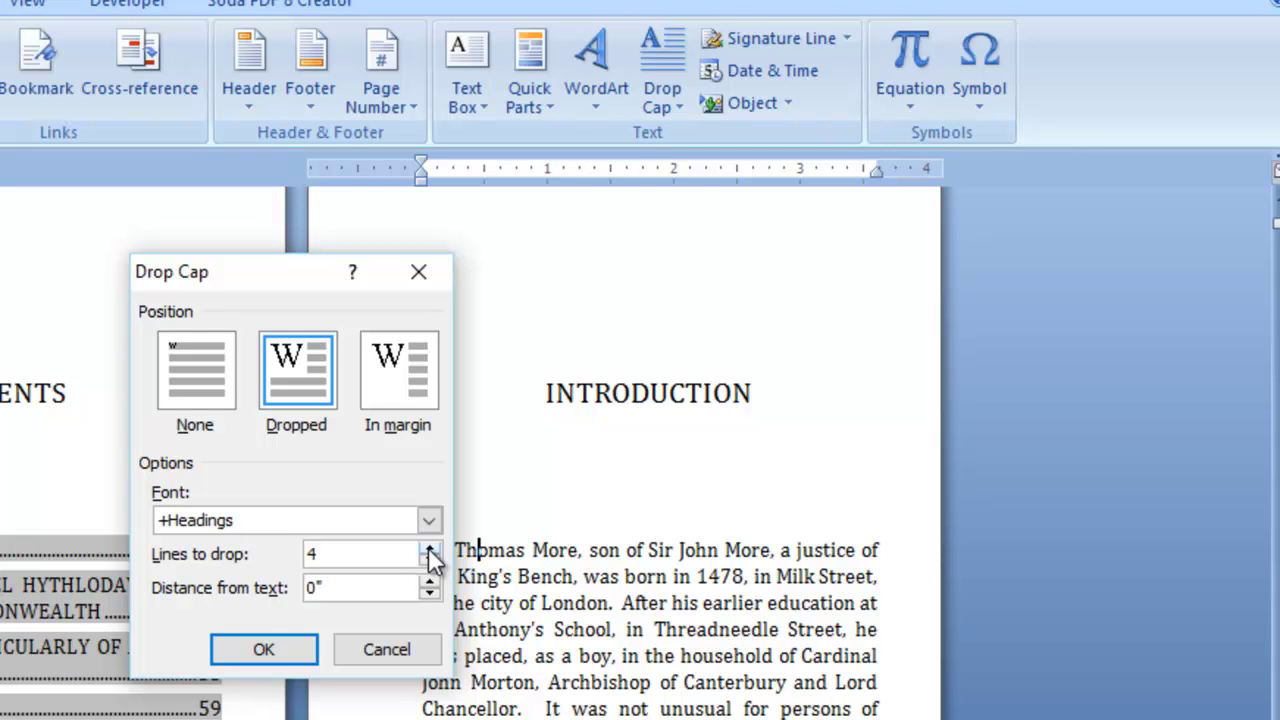
click(287, 646)
click(697, 592)
key(ctrl+z)
- Apply the standard dropped drop cap to the first paragraph of the Introduction
click(663, 77)
click(743, 217)
click(680, 632)
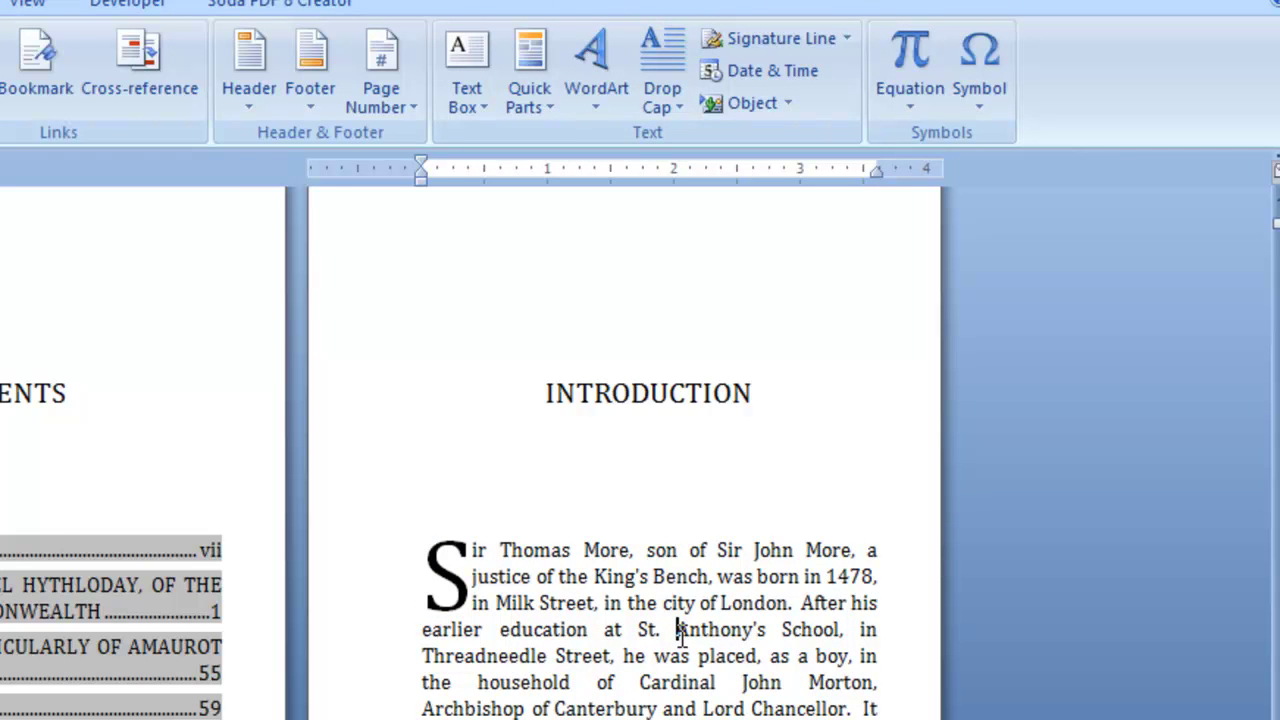
scroll(680, 632, down, 1)
scroll(684, 638, up, 1)
scroll(684, 632, up, 1)
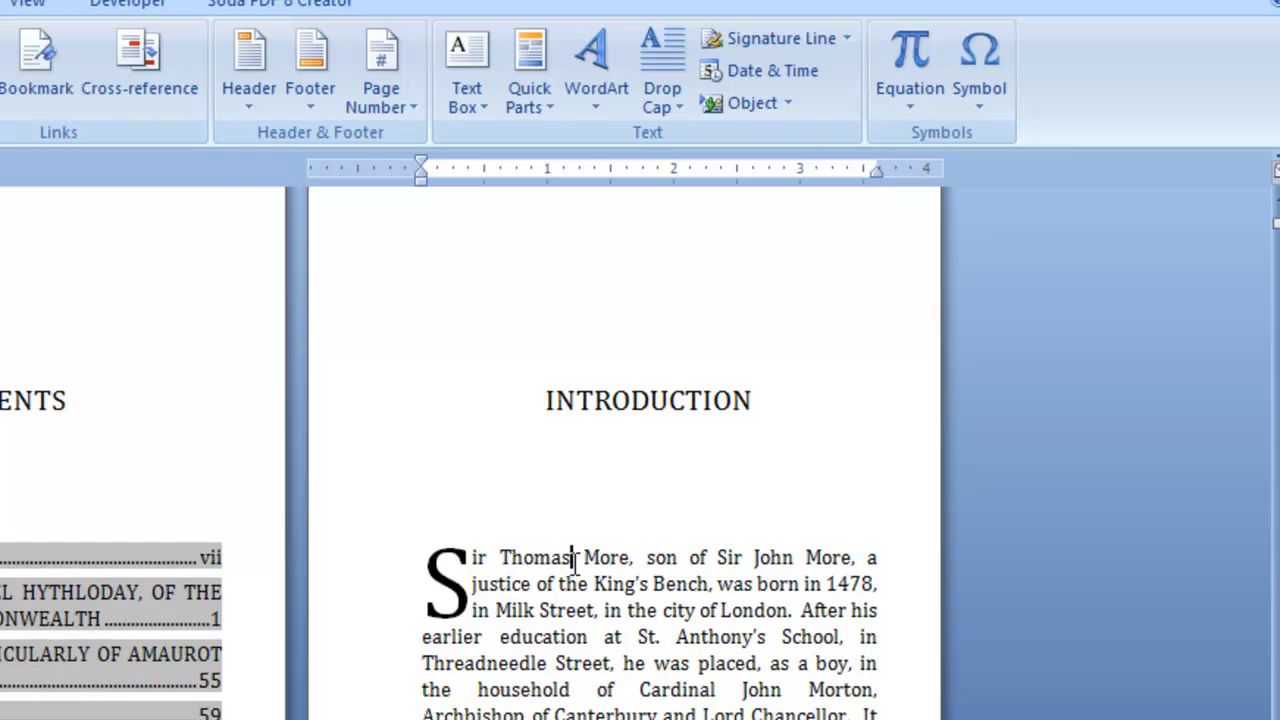
- Browse the section headers from the Introduction to the Discourses of Raphael chapter and leave header editing
scroll(497, 289, up, 3)
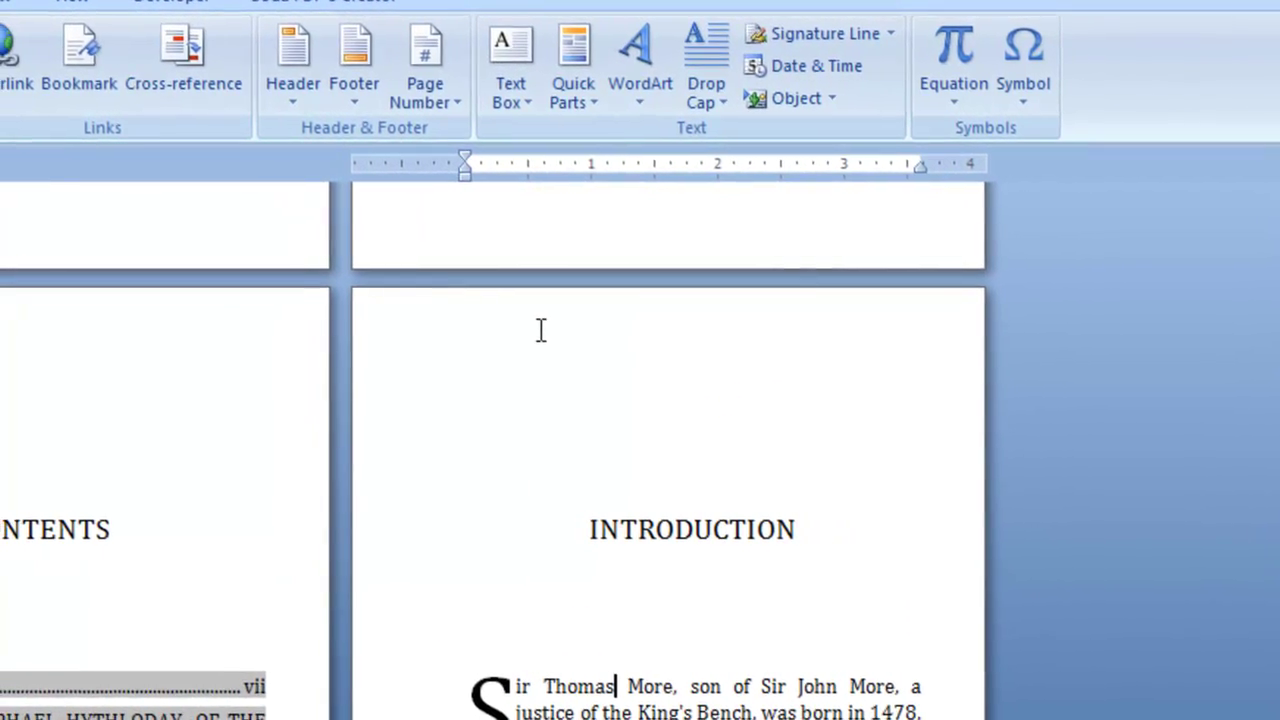
double_click(586, 338)
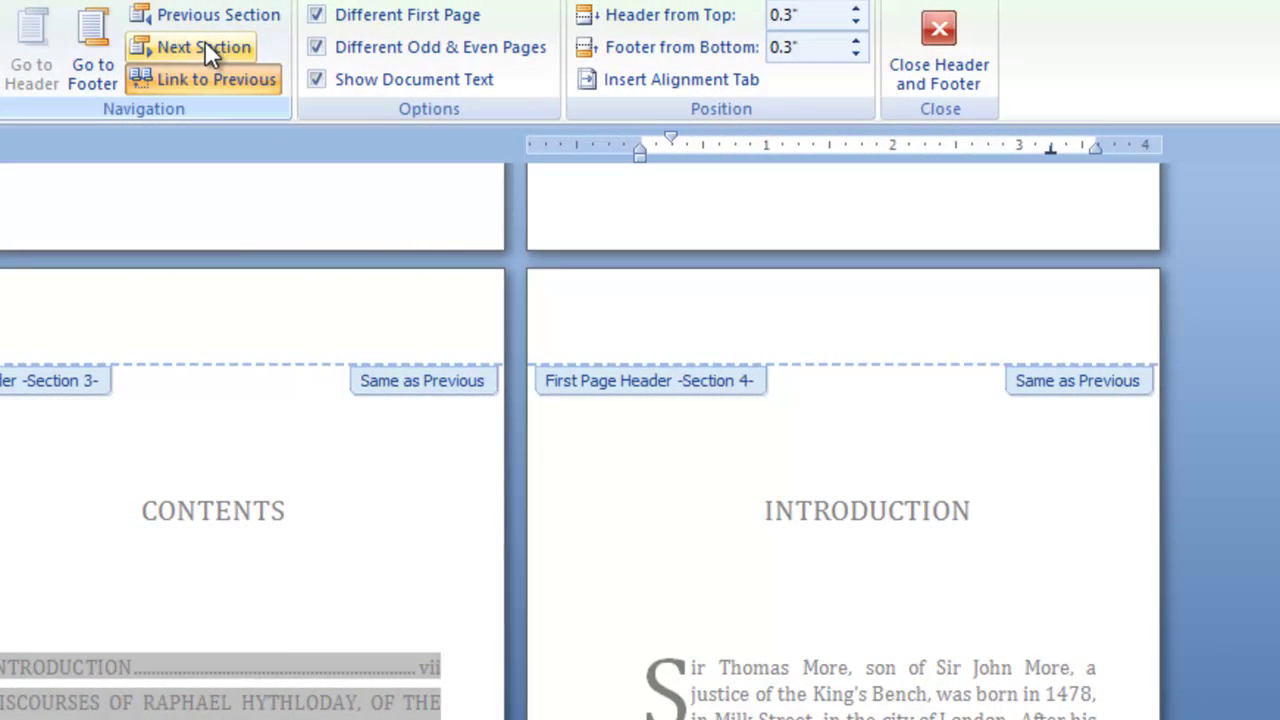
click(205, 47)
click(205, 47)
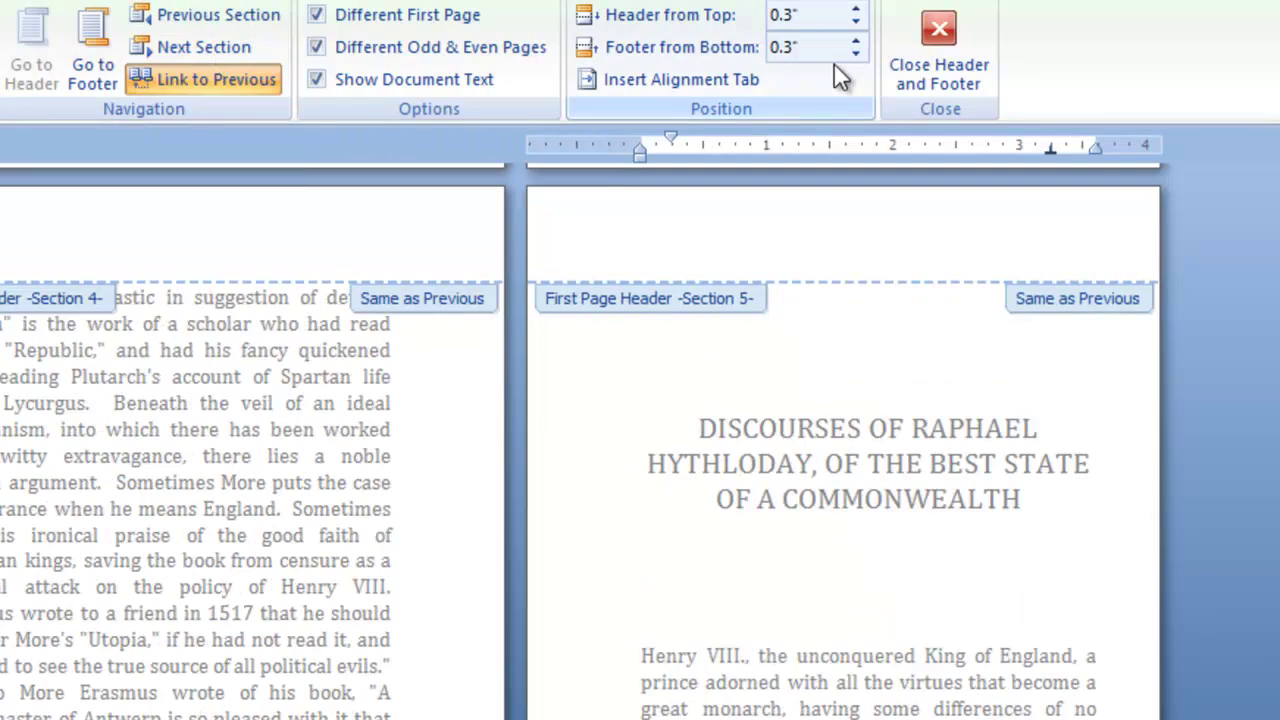
click(938, 40)
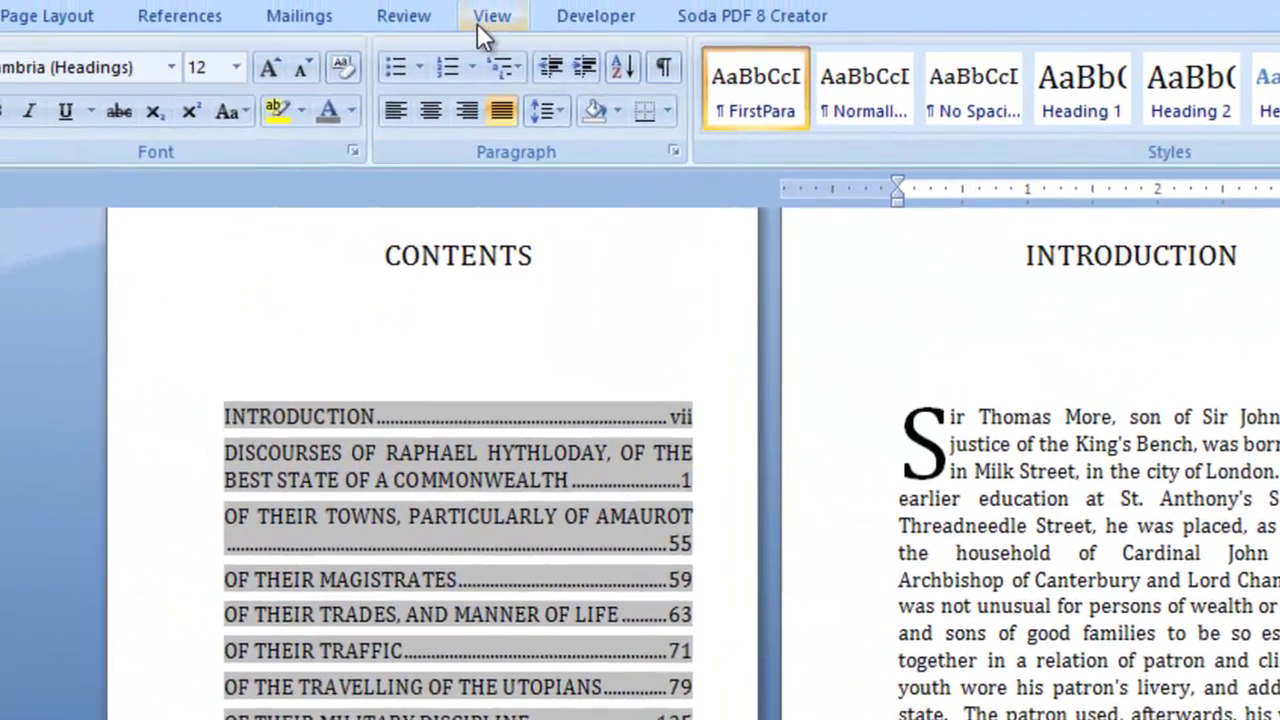
- Switch to the outline view and set the outline level of the Introduction's first paragraph to Level 1
click(480, 20)
click(143, 105)
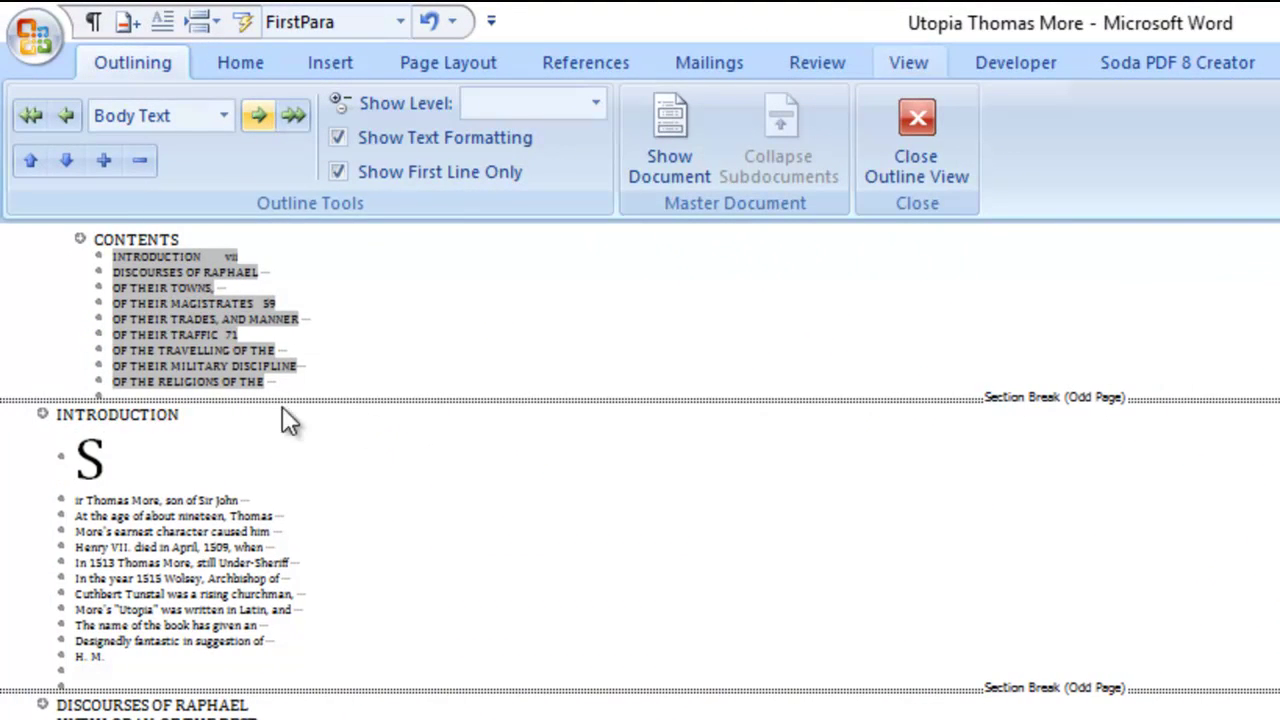
click(224, 116)
click(172, 157)
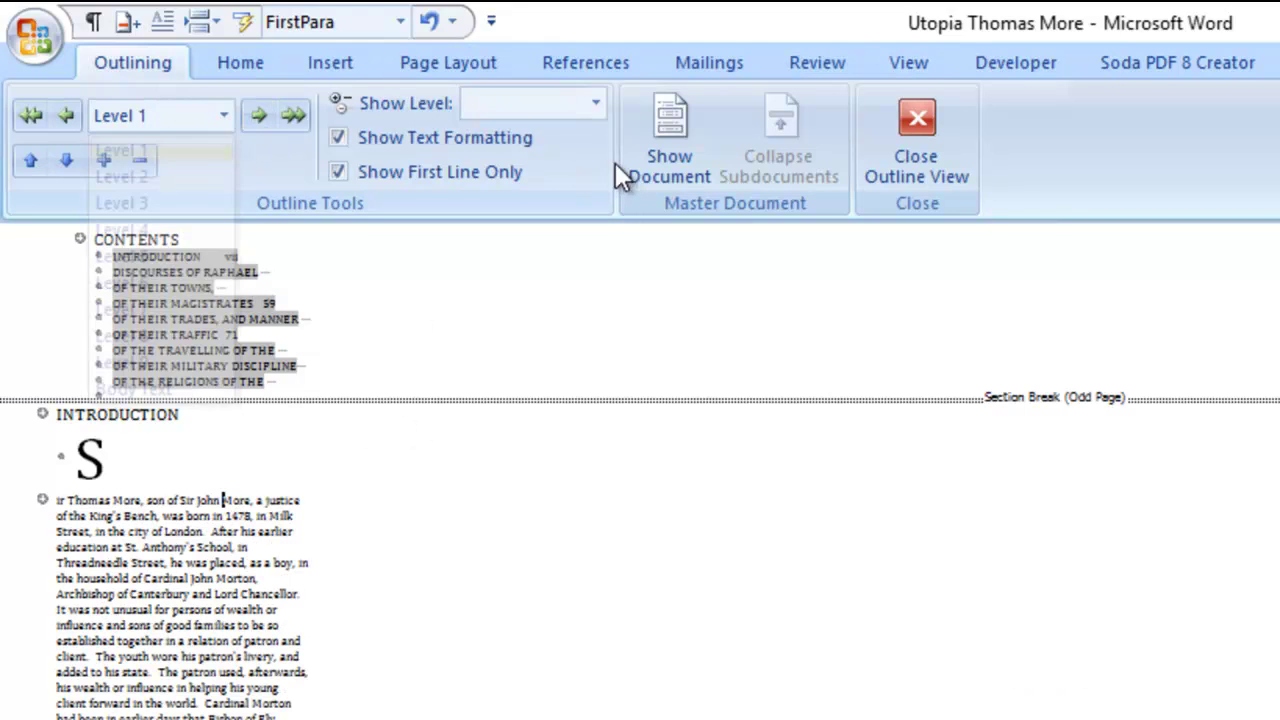
- Limit the outline to Level 1, select the Discourses of Raphael heading and return to the page view there
click(595, 101)
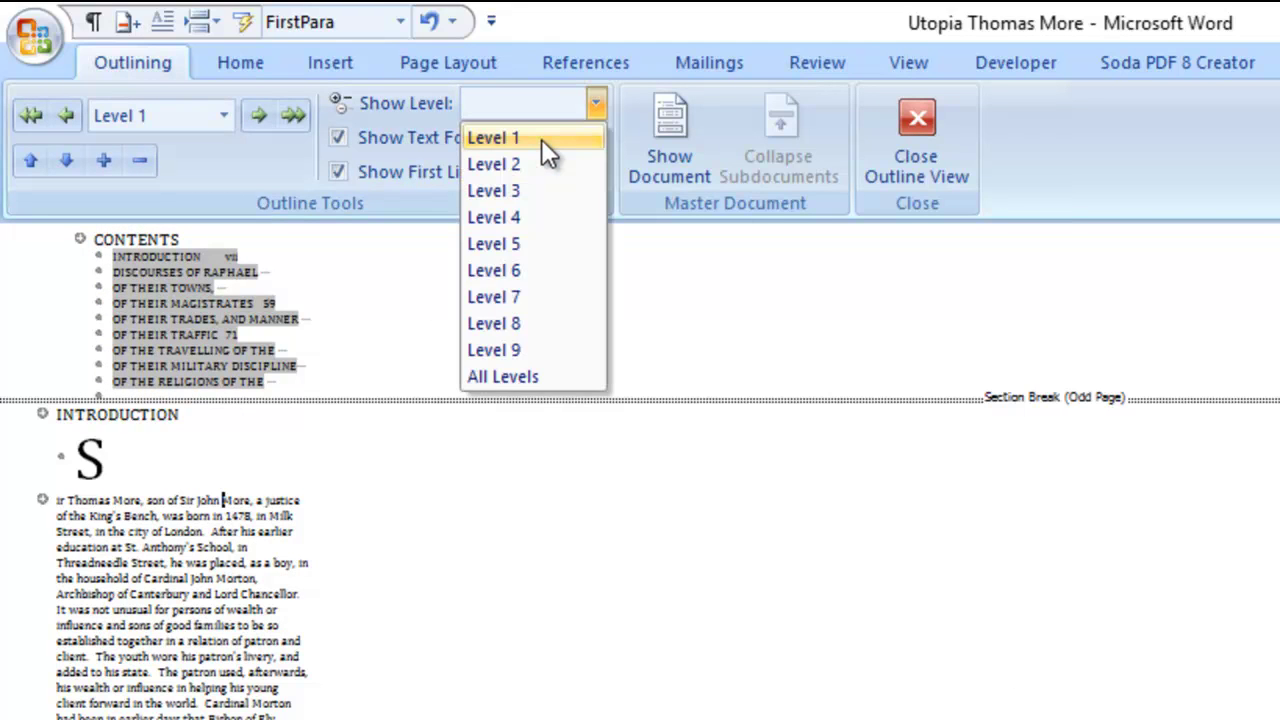
click(541, 139)
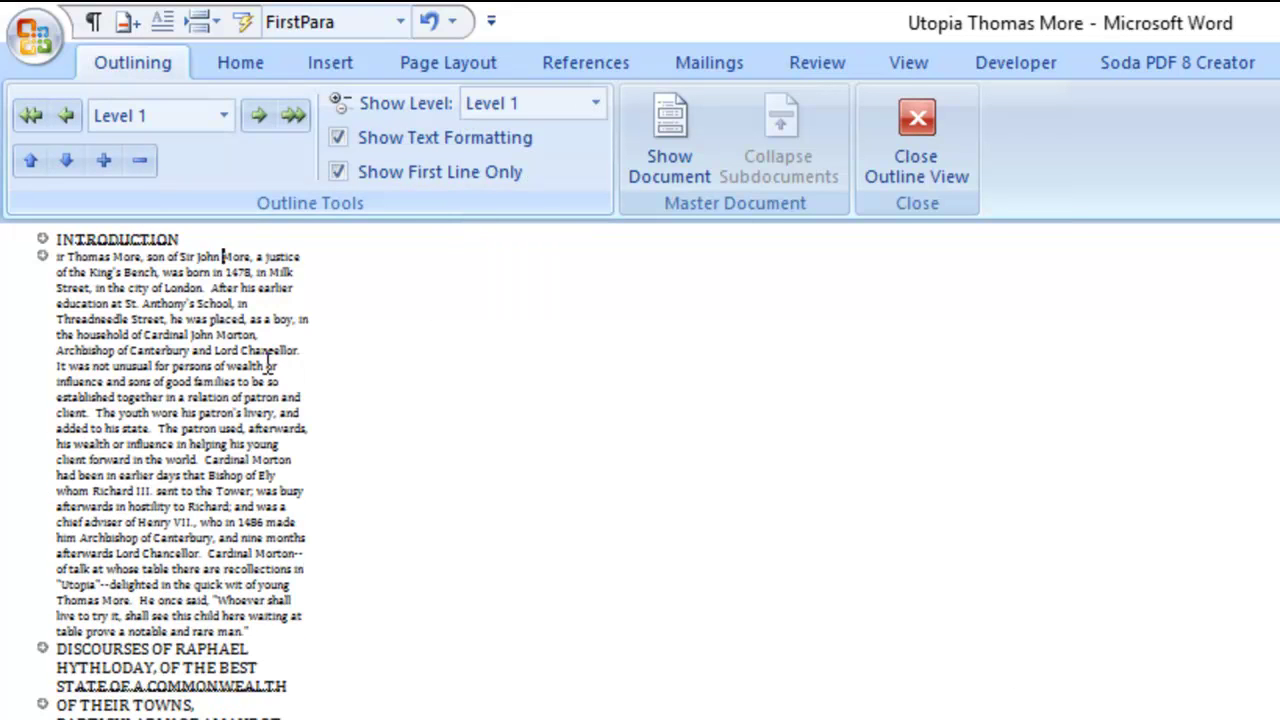
double_click(92, 645)
click(268, 655)
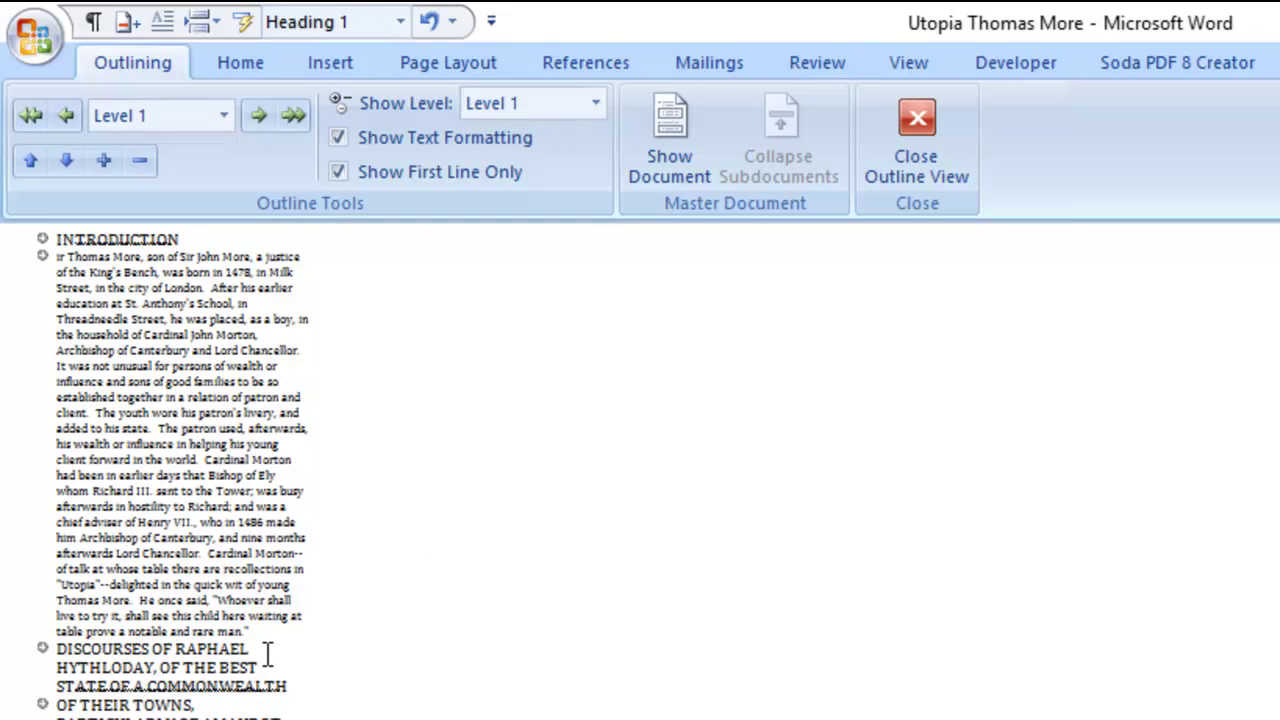
click(932, 150)
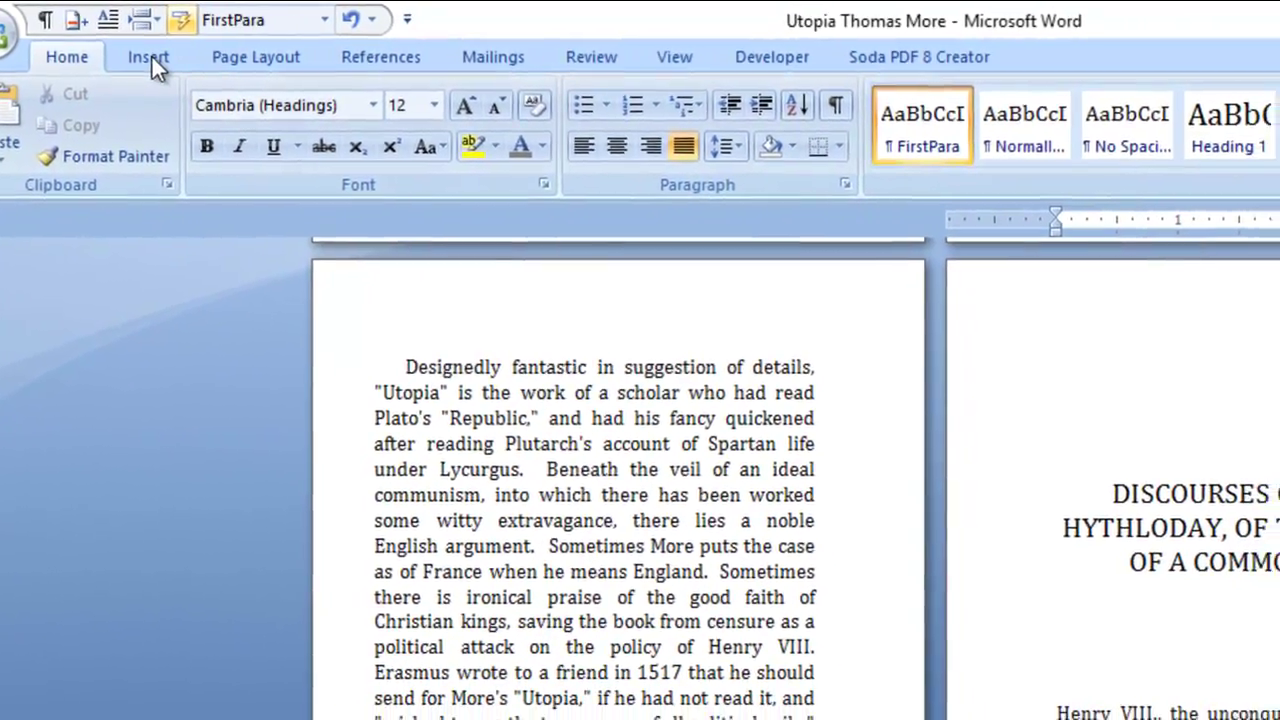
- Apply a dropped drop cap to the first paragraph of the Discourses of Raphael chapter
click(151, 54)
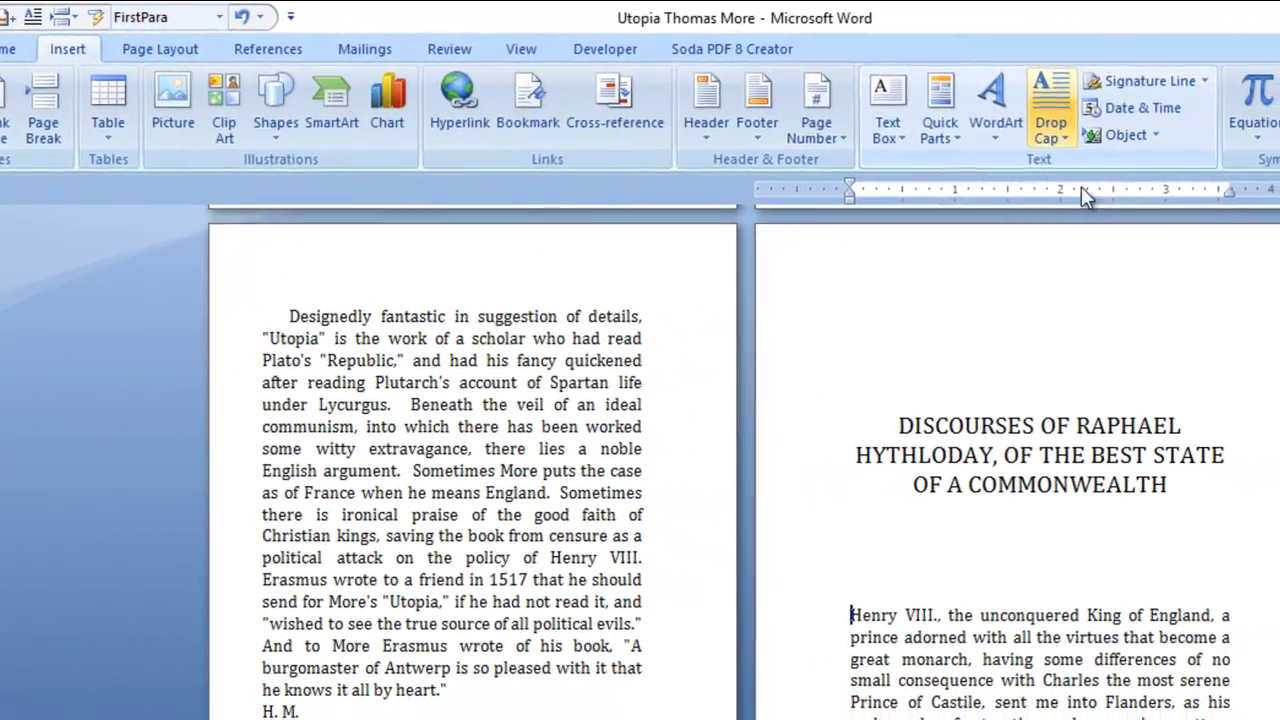
click(1051, 110)
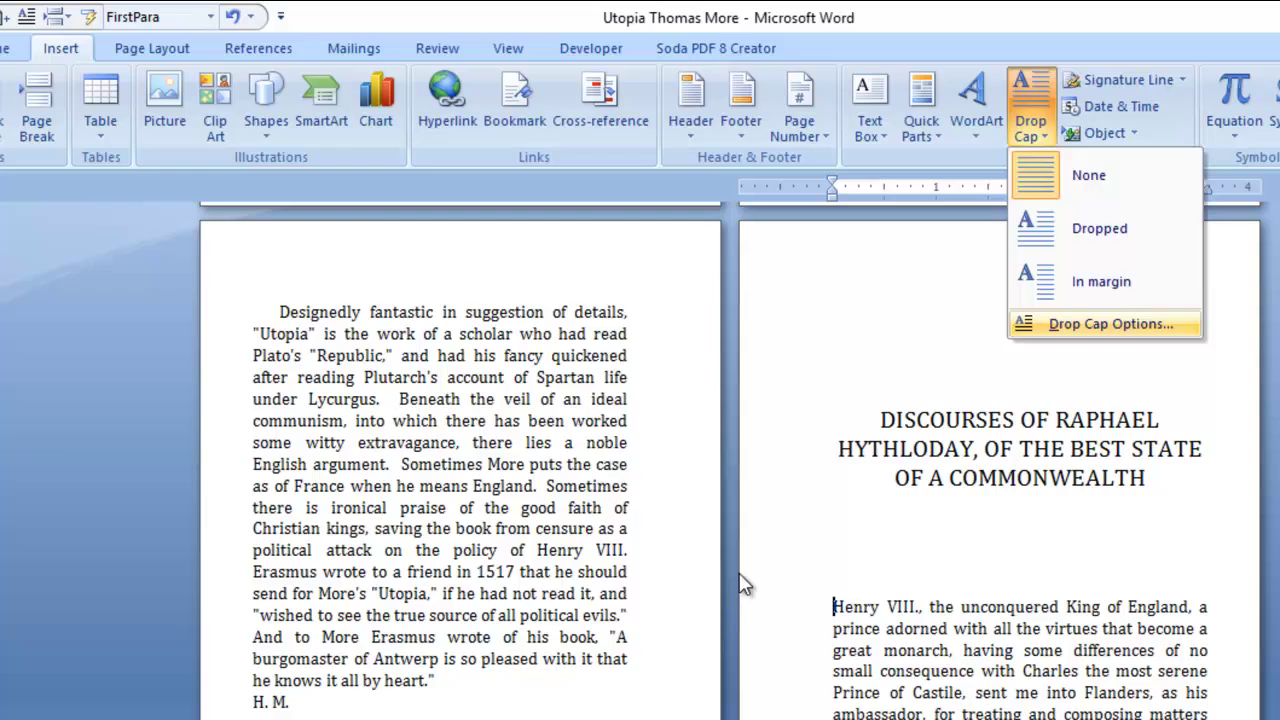
key(d)
key(Escape)
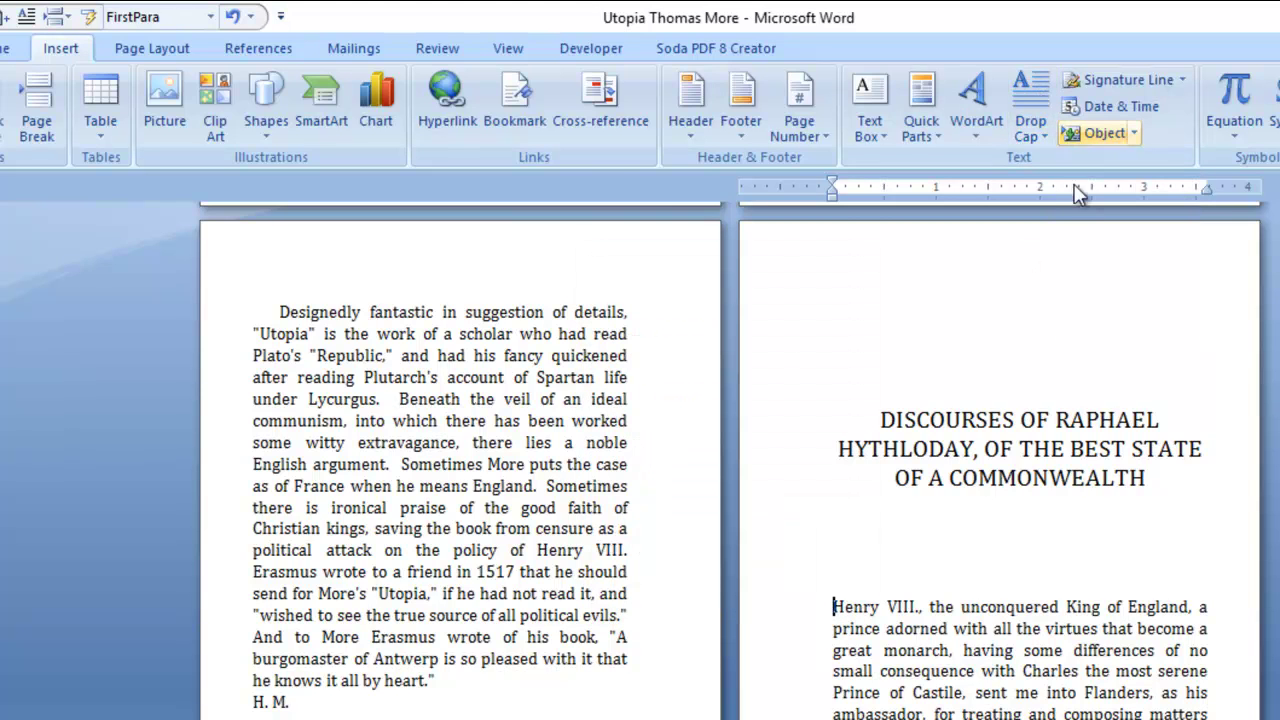
click(1082, 226)
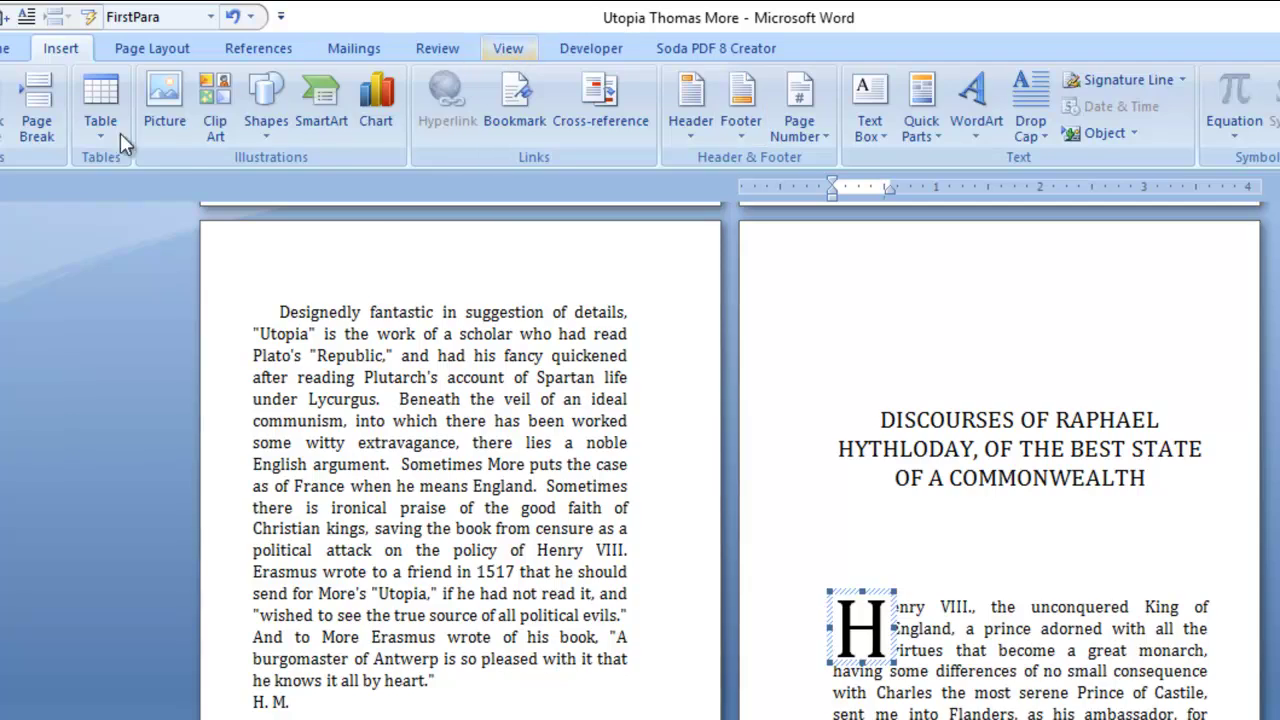
- Apply a dropped drop cap to the first paragraph of Of Their Magistrates and delete its opening quotation mark
key(alt+w)
click(113, 101)
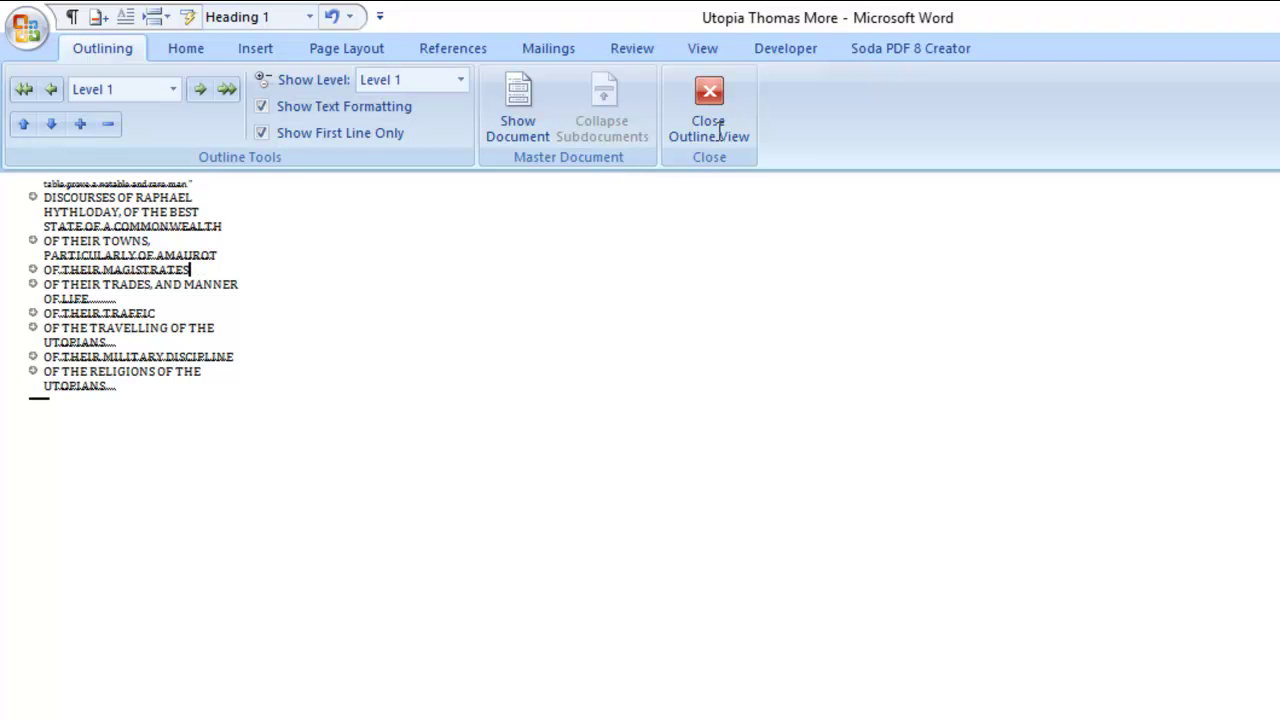
click(708, 100)
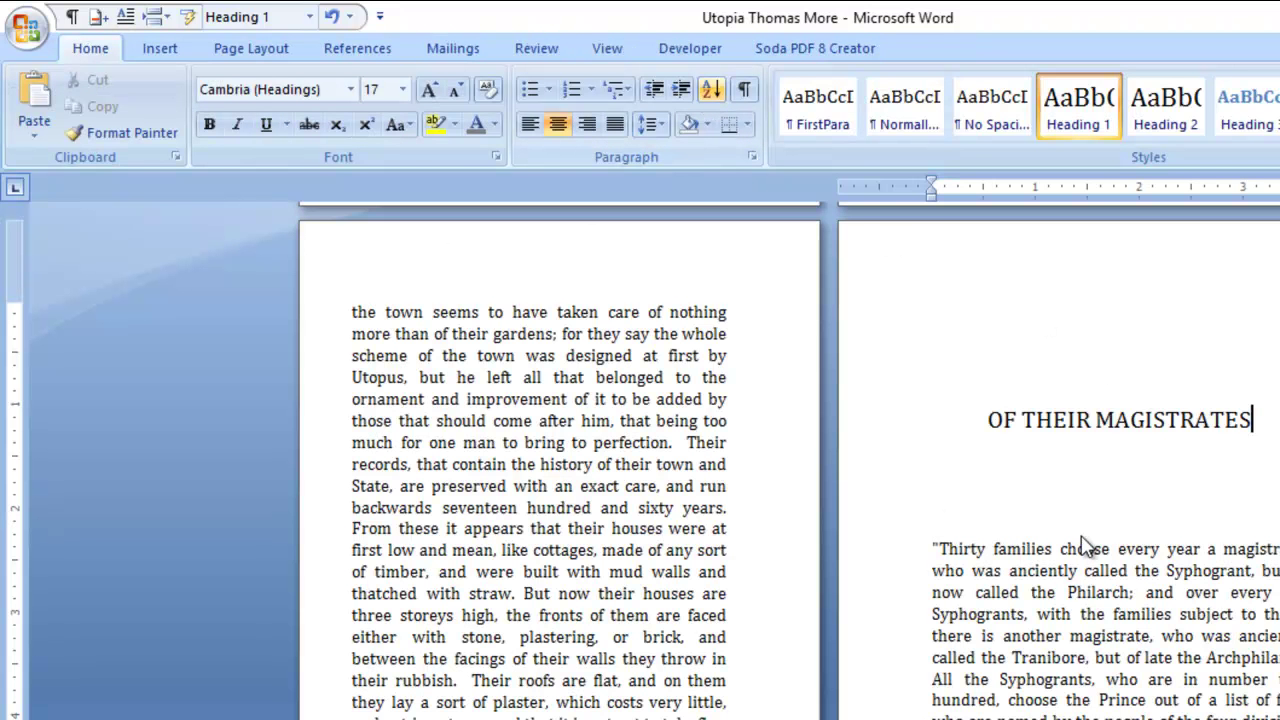
key(Down)
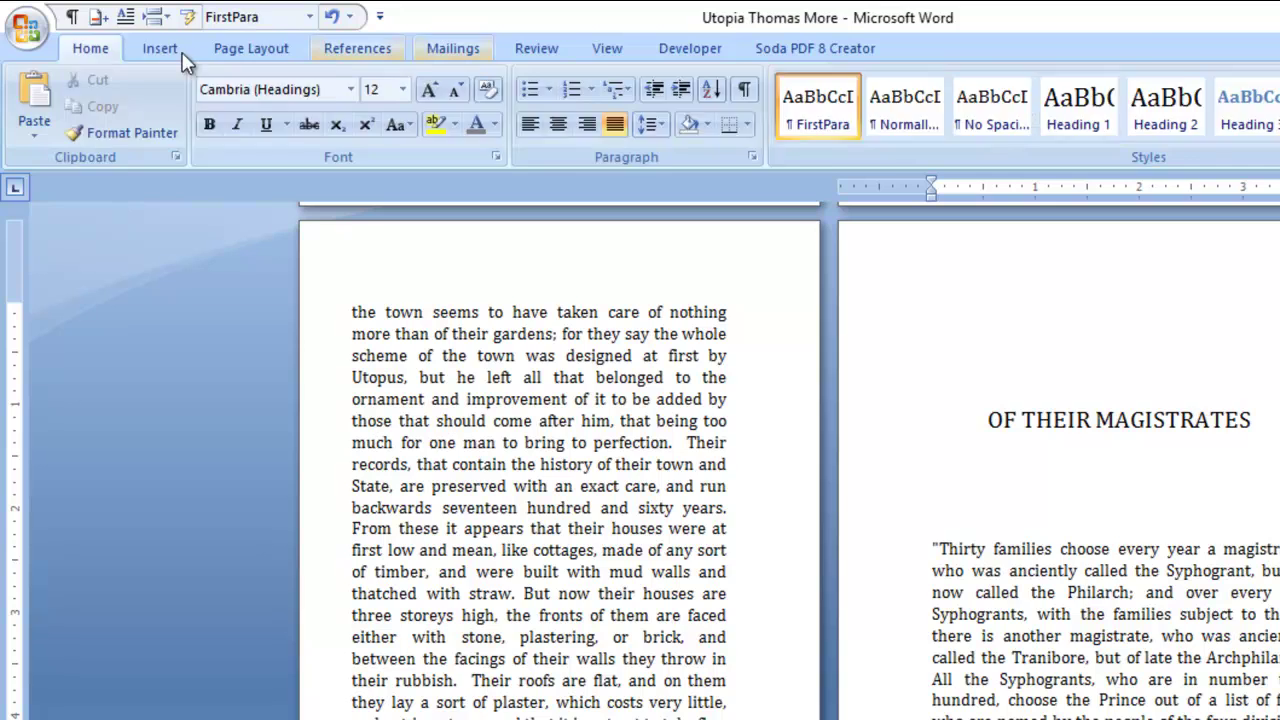
click(180, 57)
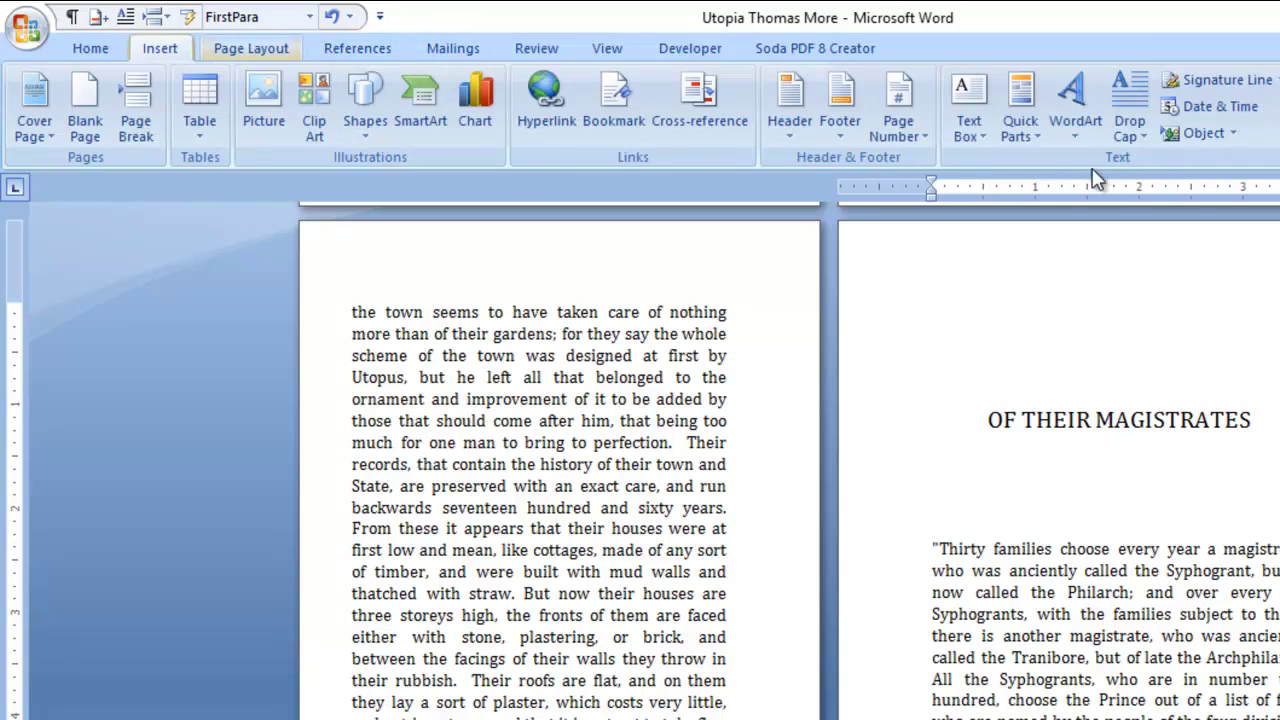
click(1164, 211)
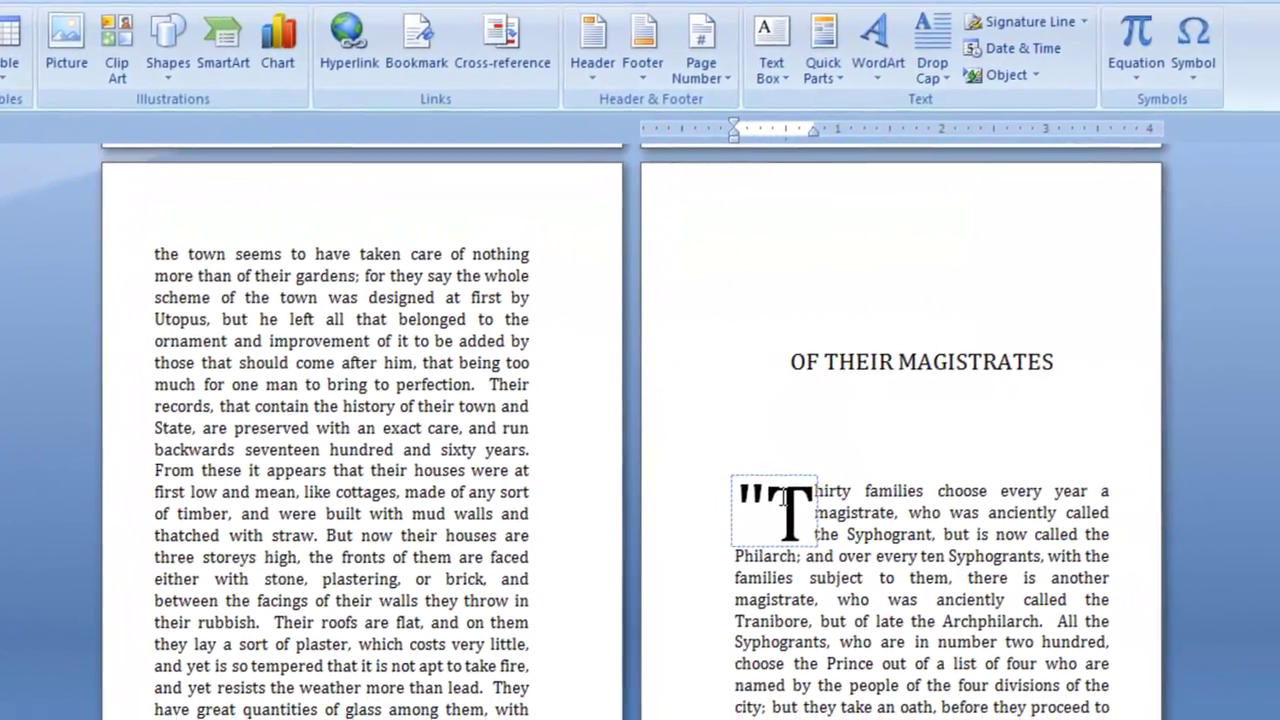
key(BackSpace)
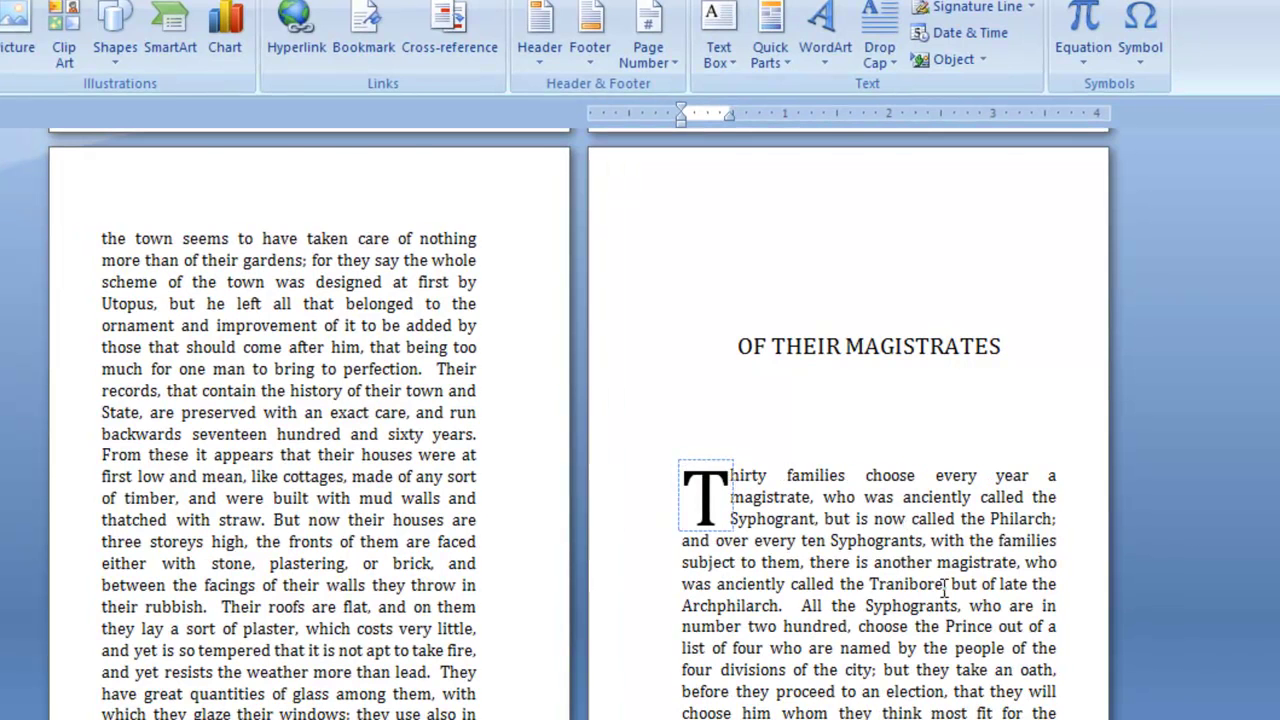
- Examine the pages of the Of Their Magistrates chapter up to the start of the following chapter
scroll(943, 590, down, 3)
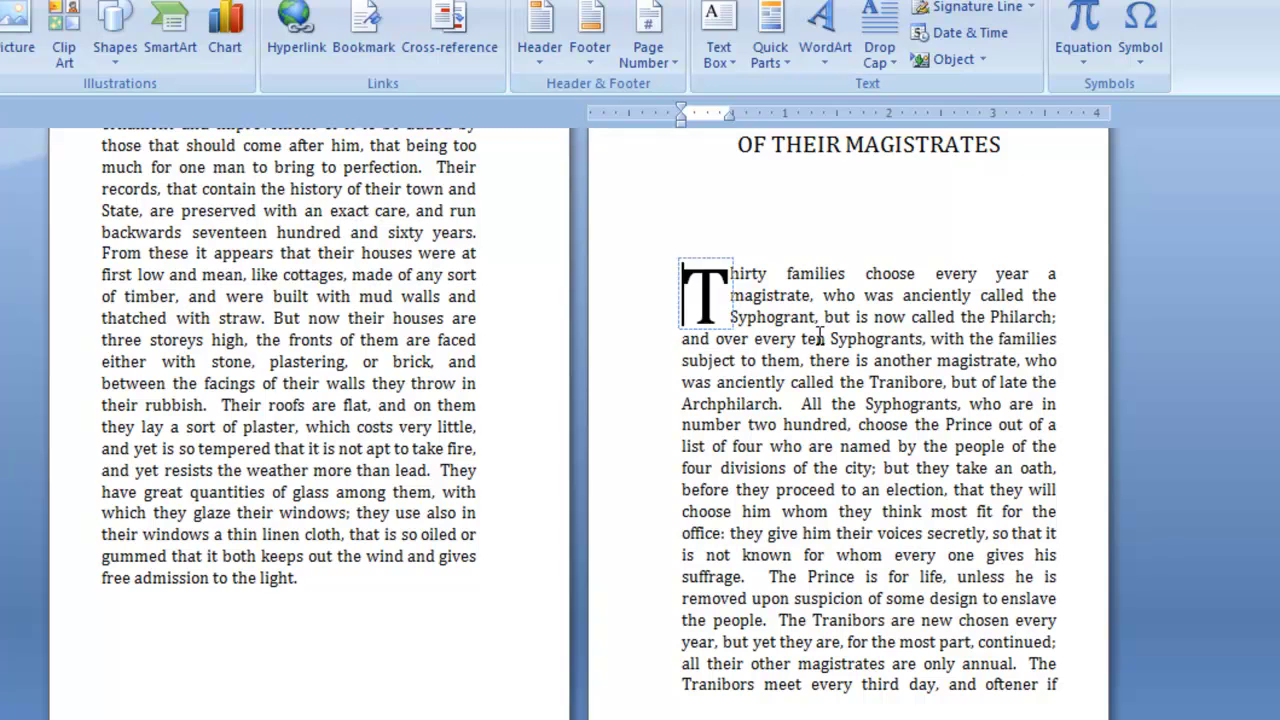
click(820, 338)
scroll(820, 338, down, 1)
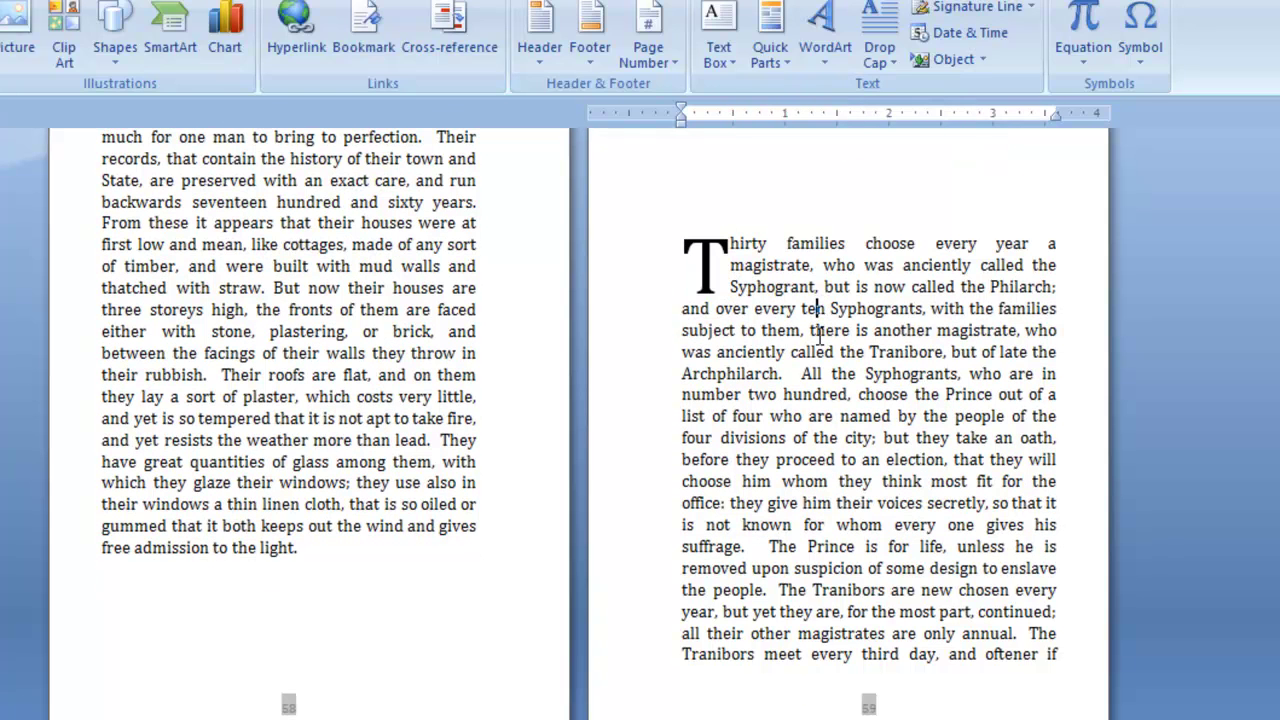
scroll(820, 338, down, 4)
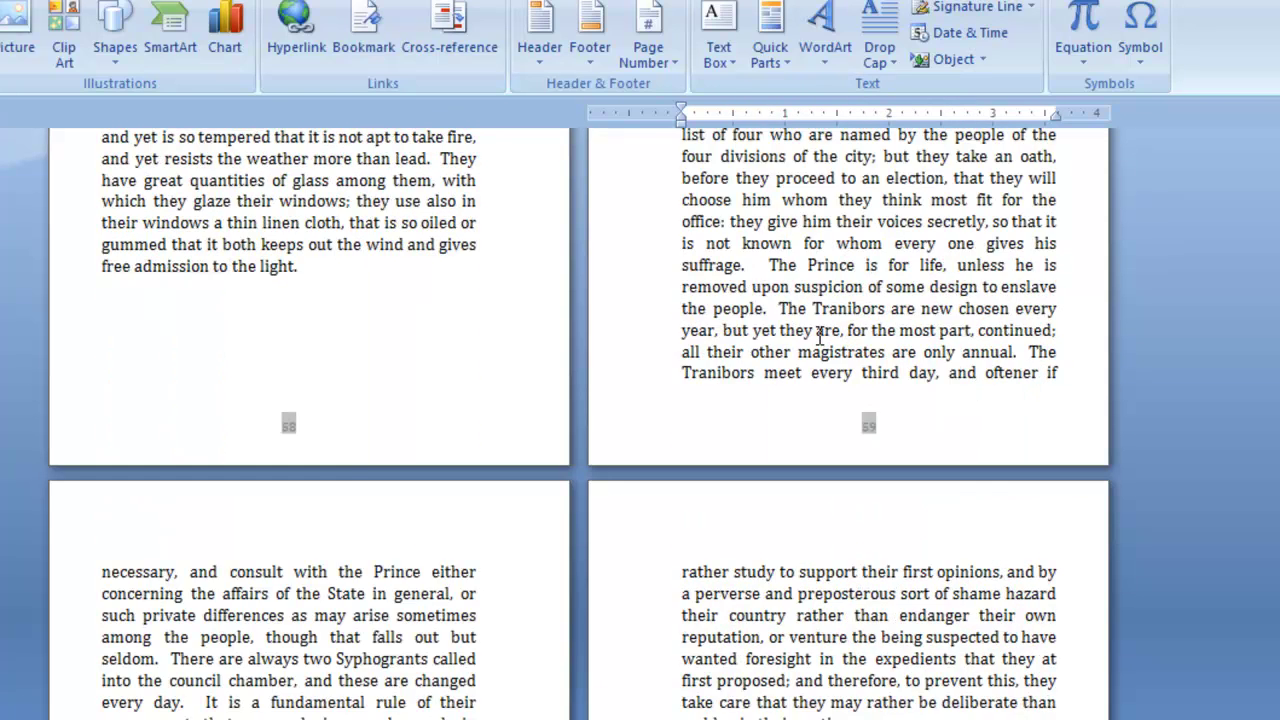
scroll(820, 338, down, 5)
scroll(820, 338, down, 1)
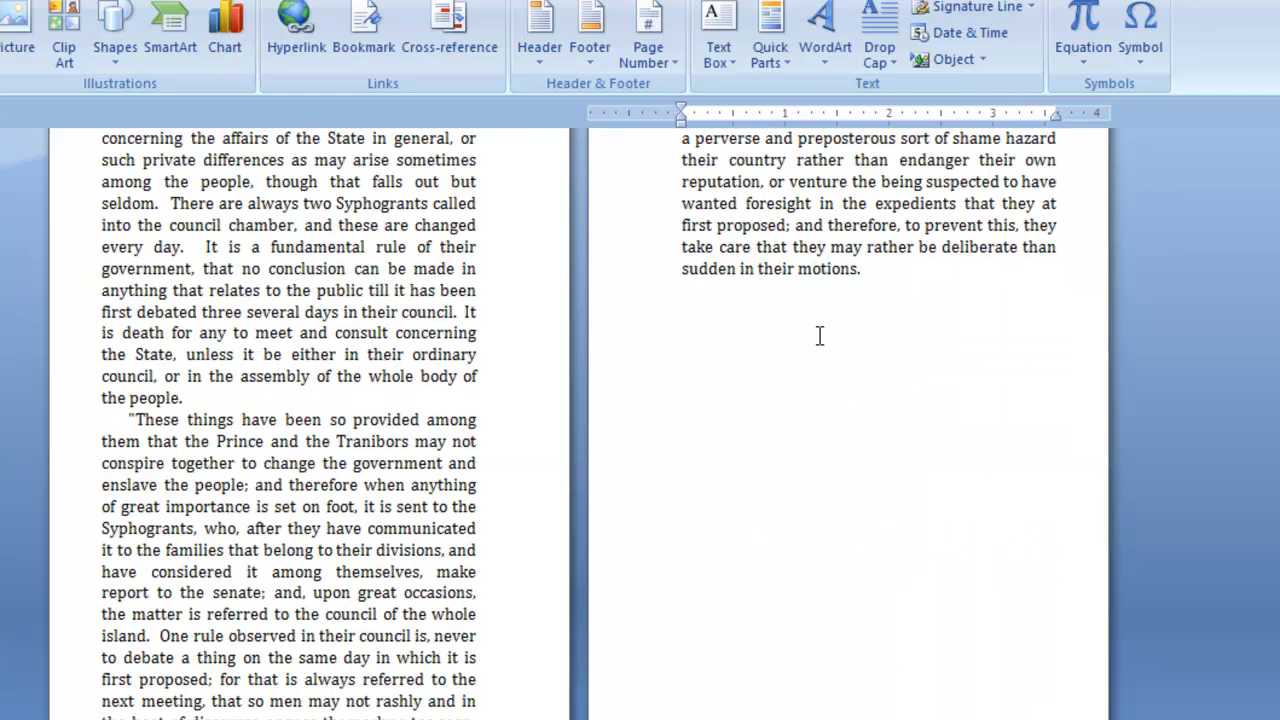
scroll(820, 336, down, 1)
scroll(820, 340, down, 5)
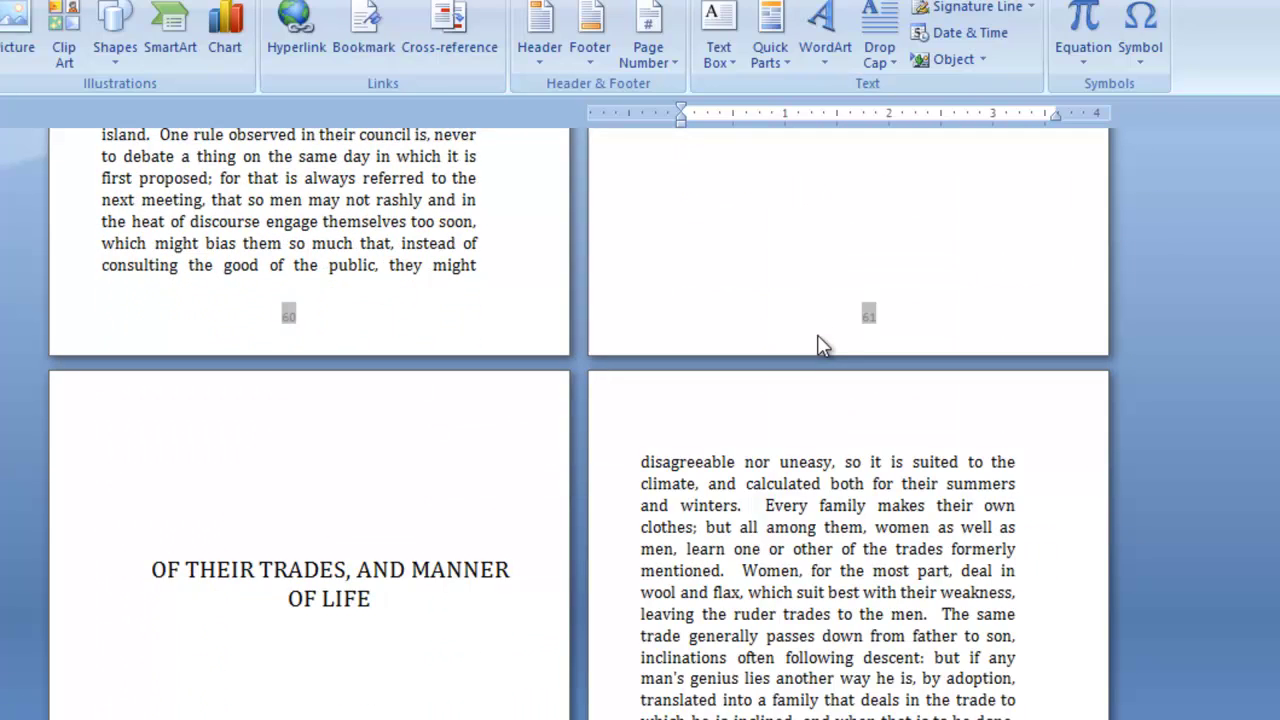
scroll(820, 345, up, 10)
scroll(818, 345, up, 5)
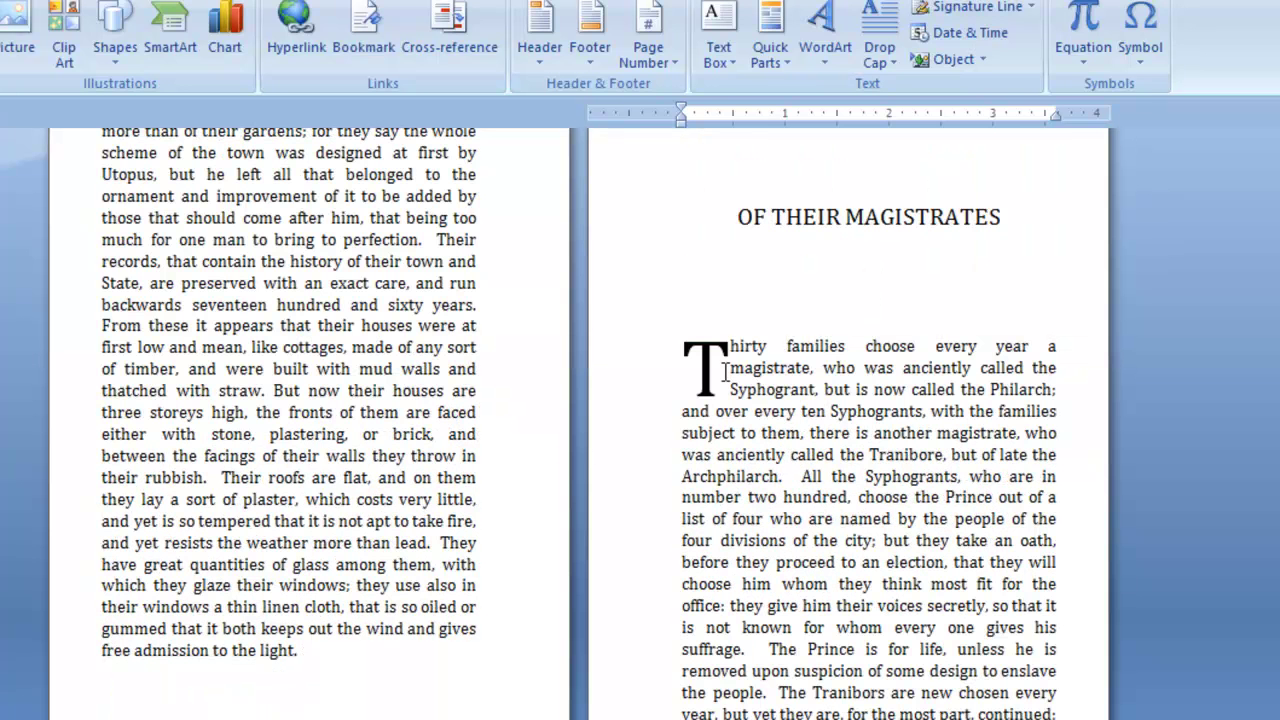
click(797, 411)
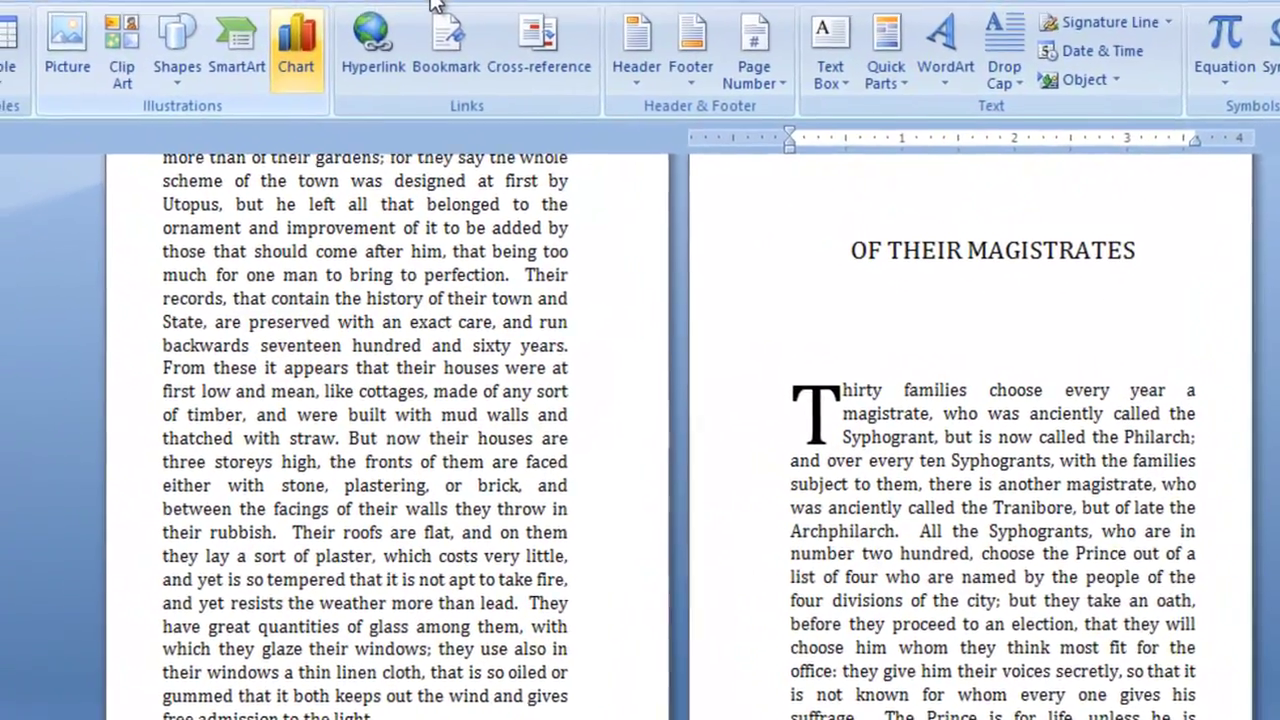
- Apply a dropped drop cap to the first paragraph of Of Their Traffic and delete its opening quotation mark
click(523, 5)
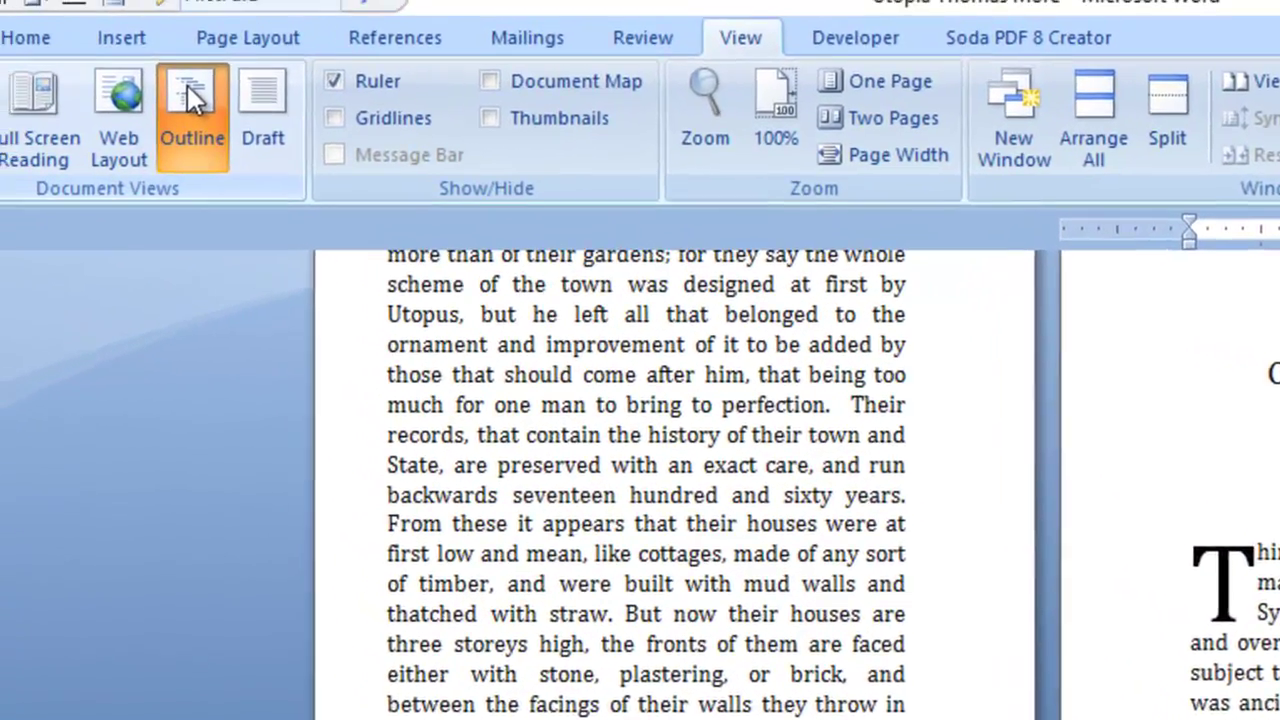
click(118, 72)
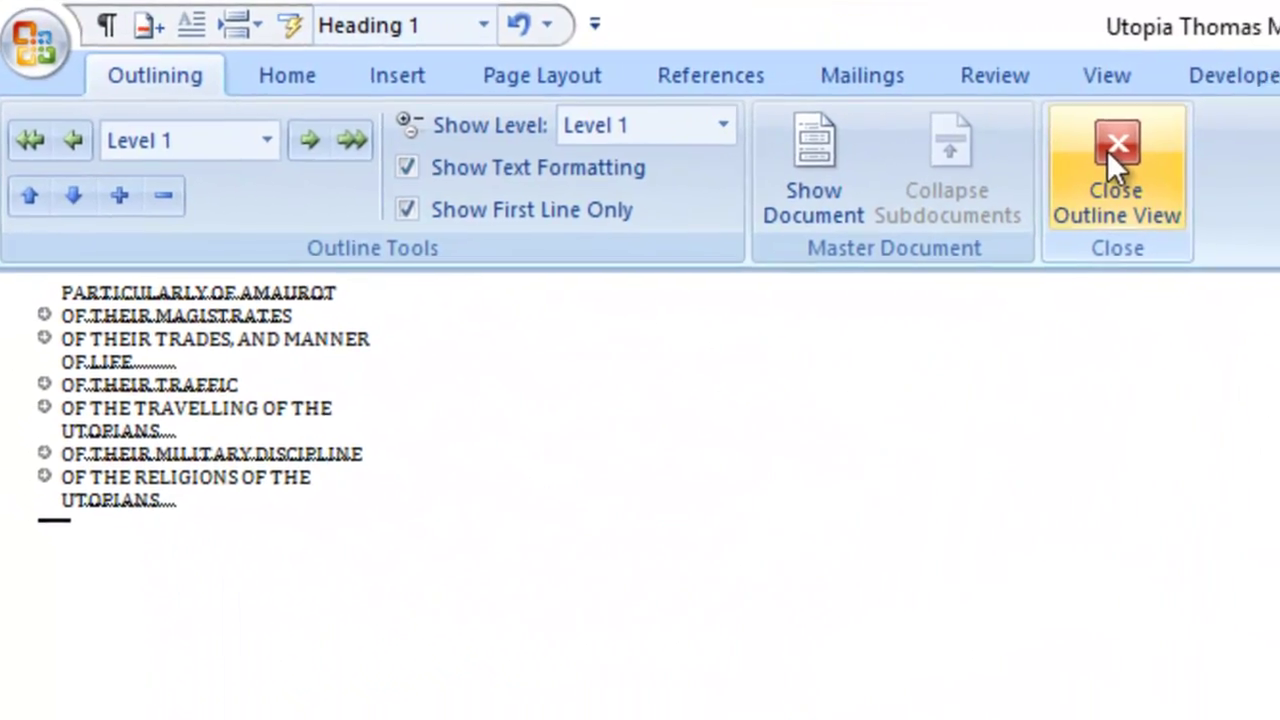
click(1117, 160)
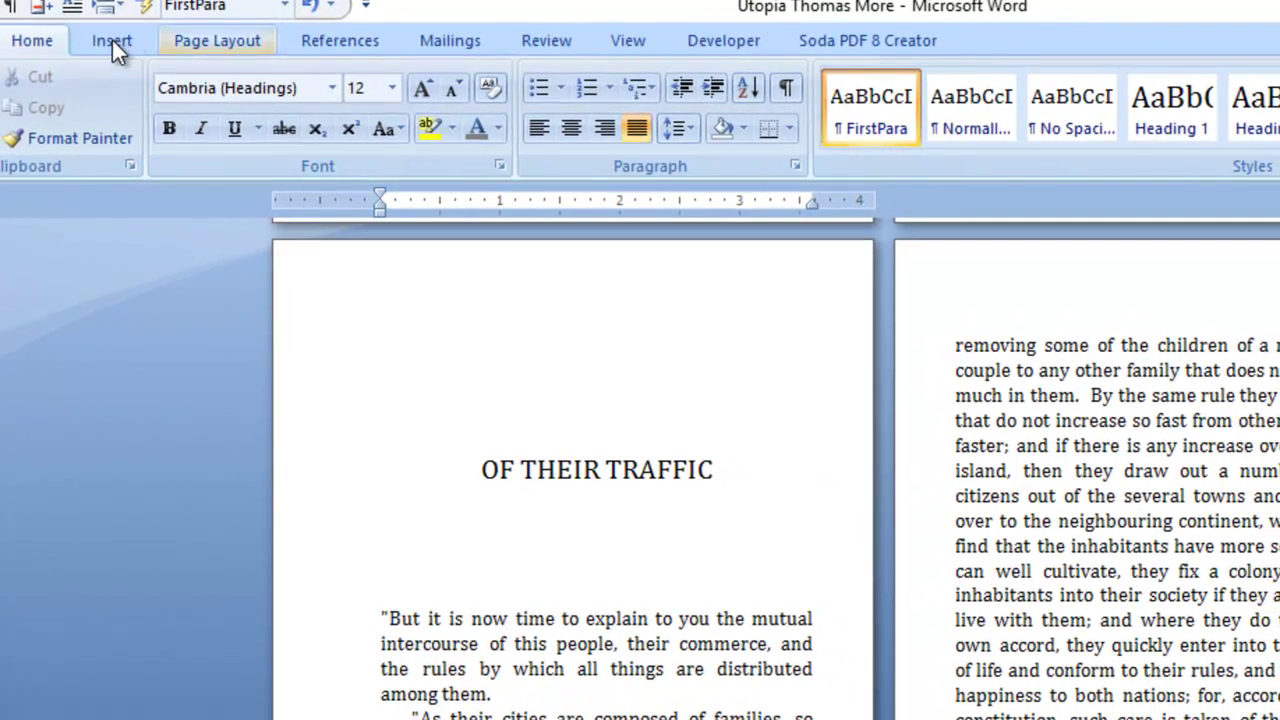
click(112, 40)
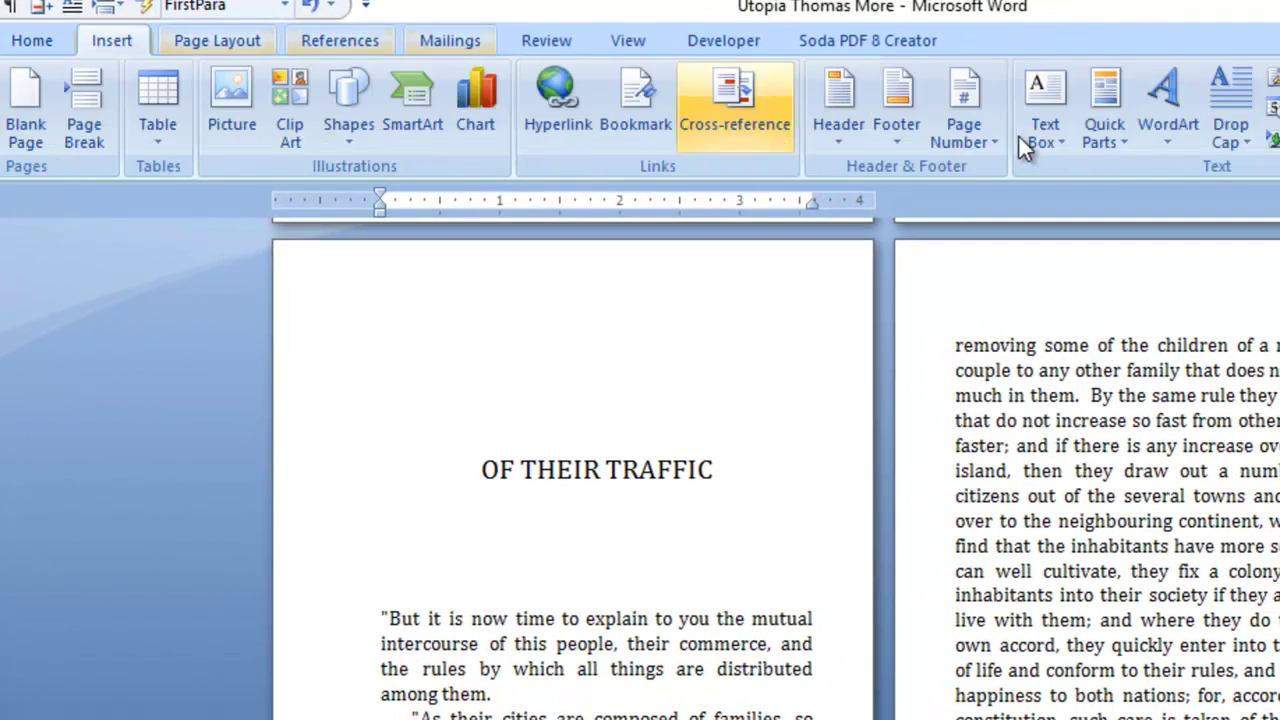
click(1231, 110)
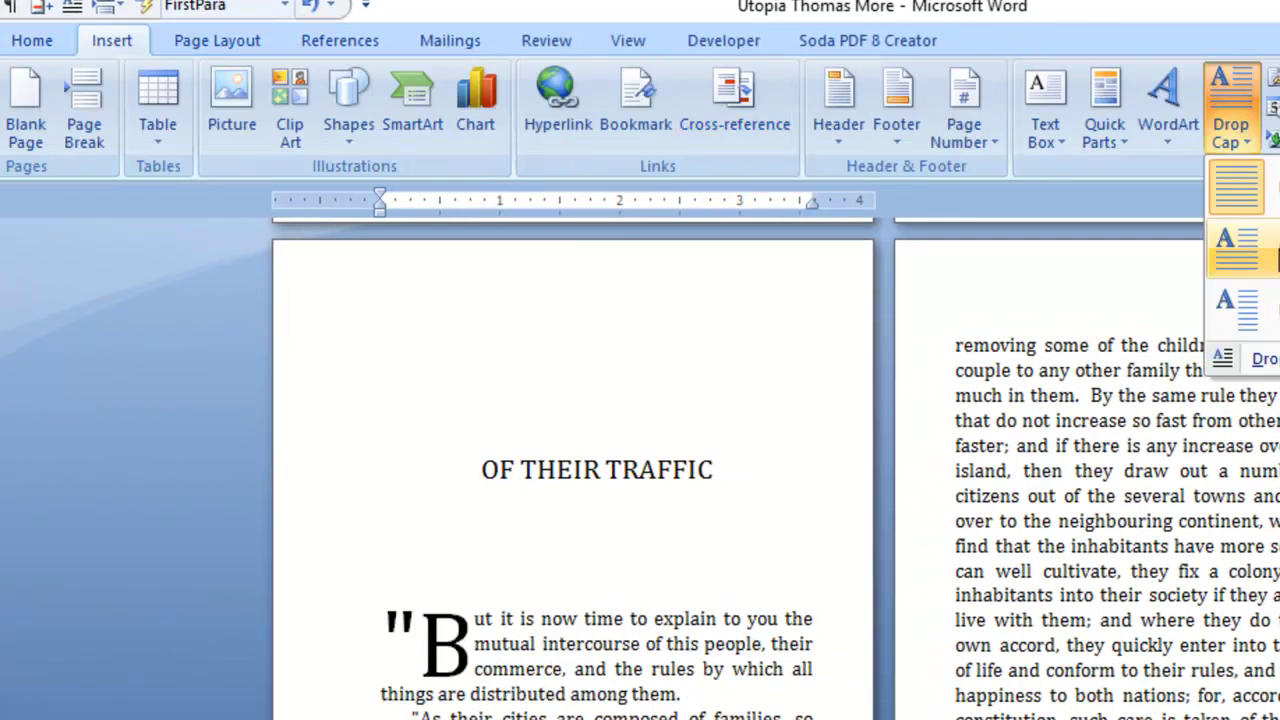
click(1277, 258)
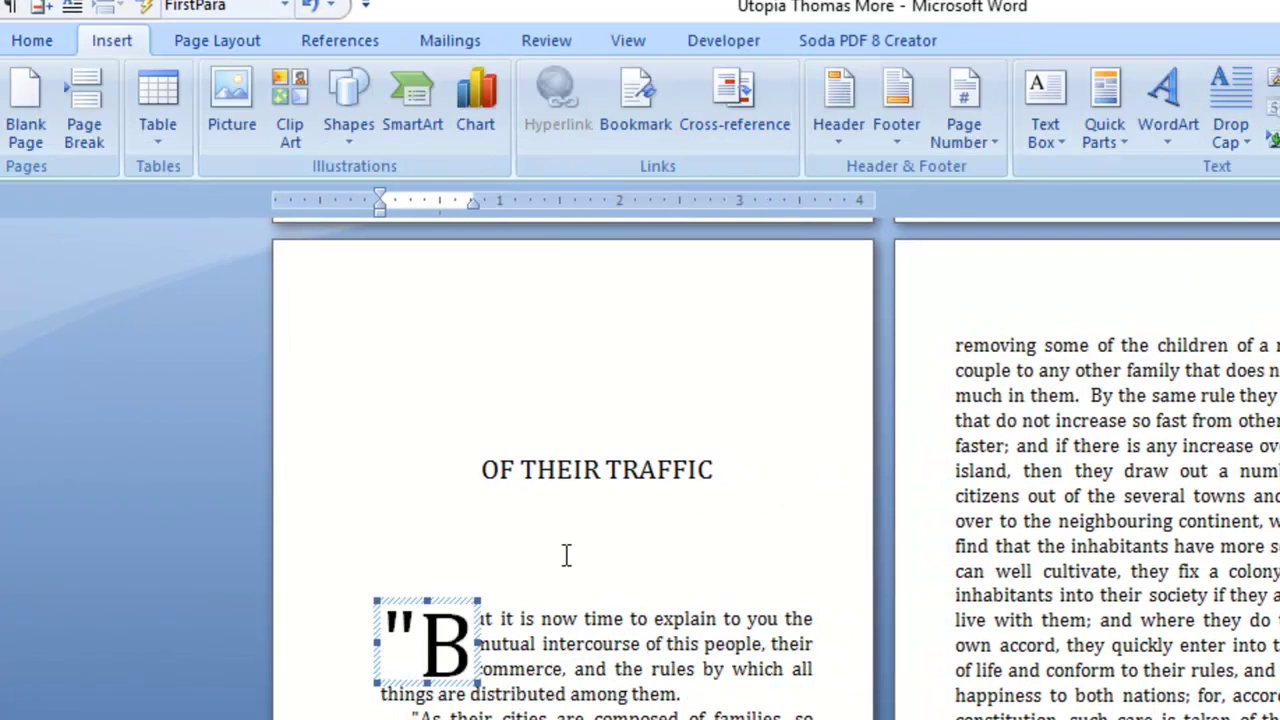
click(405, 635)
key(BackSpace)
click(744, 478)
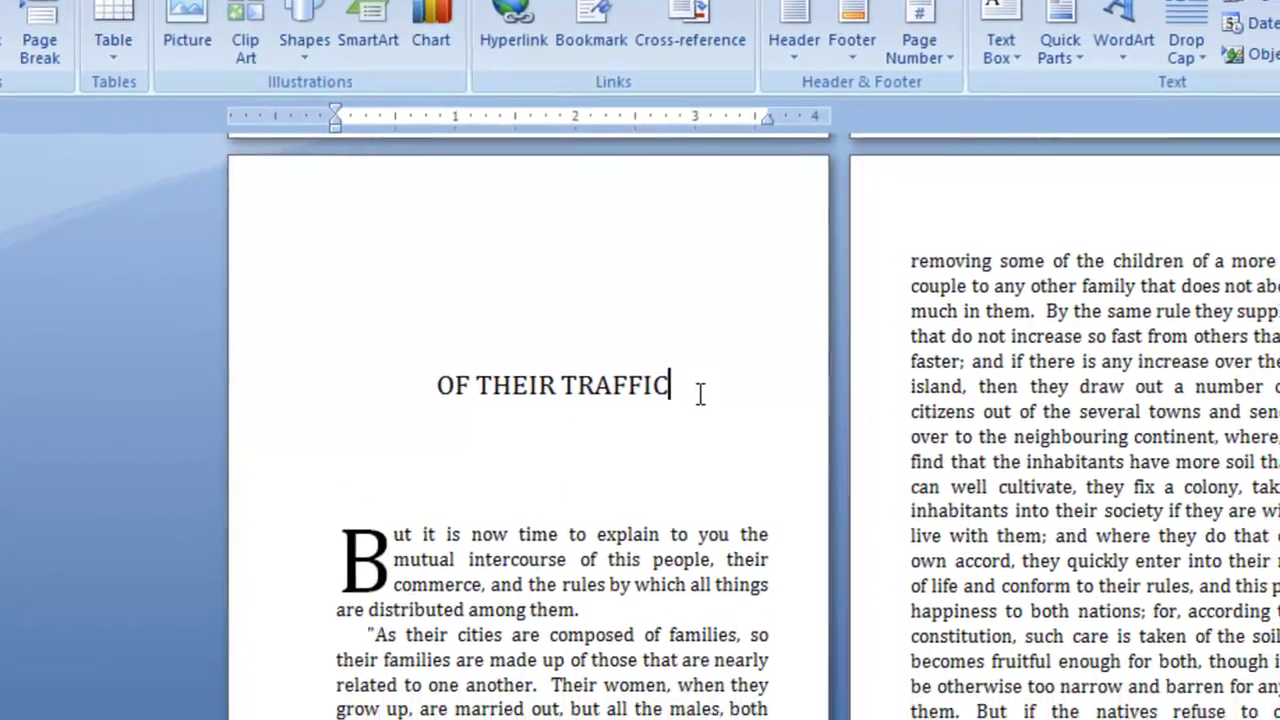
key(ctrl+Down)
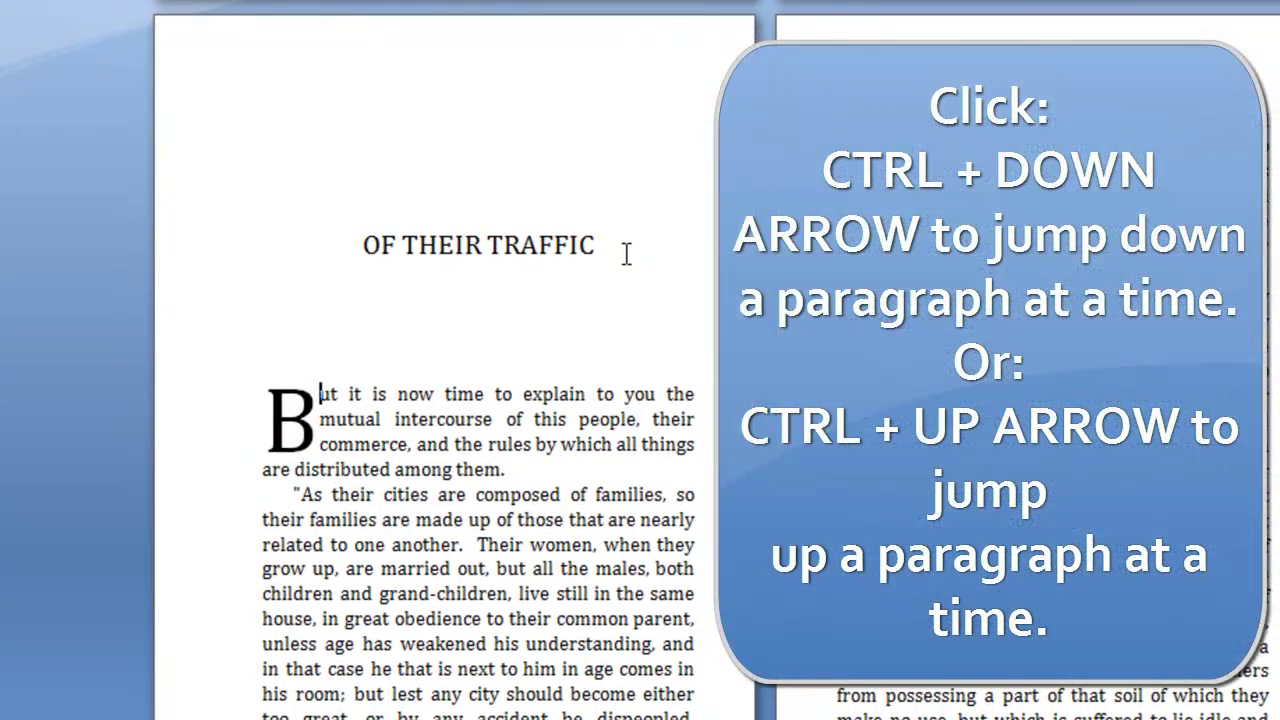
- Apply a dropped drop cap to the first paragraph of the Of Their Military Discipline chapter
key(ctrl+Down)
key(ctrl+Down)
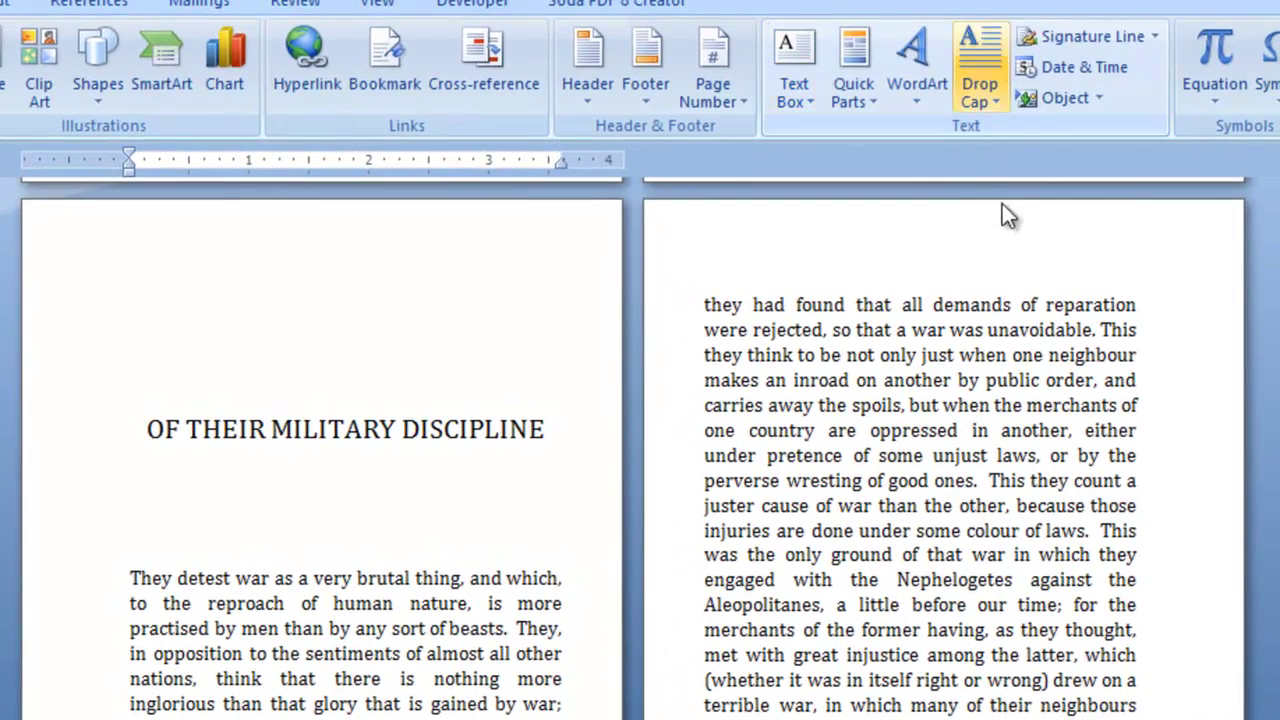
key(alt+n)
key(r)
key(c)
key(Return)
- Apply a dropped drop cap to the first paragraph of Of the Religions of the Utopians and delete its opening quotation mark
click(370, 5)
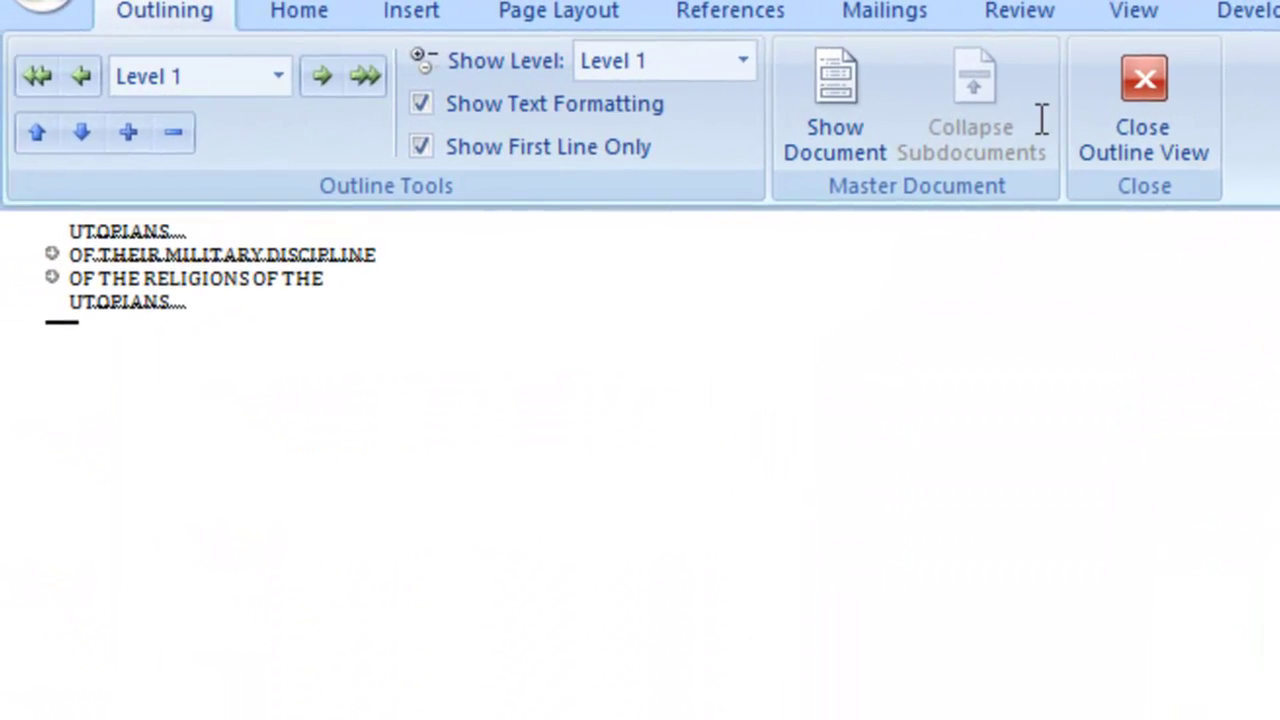
click(1129, 100)
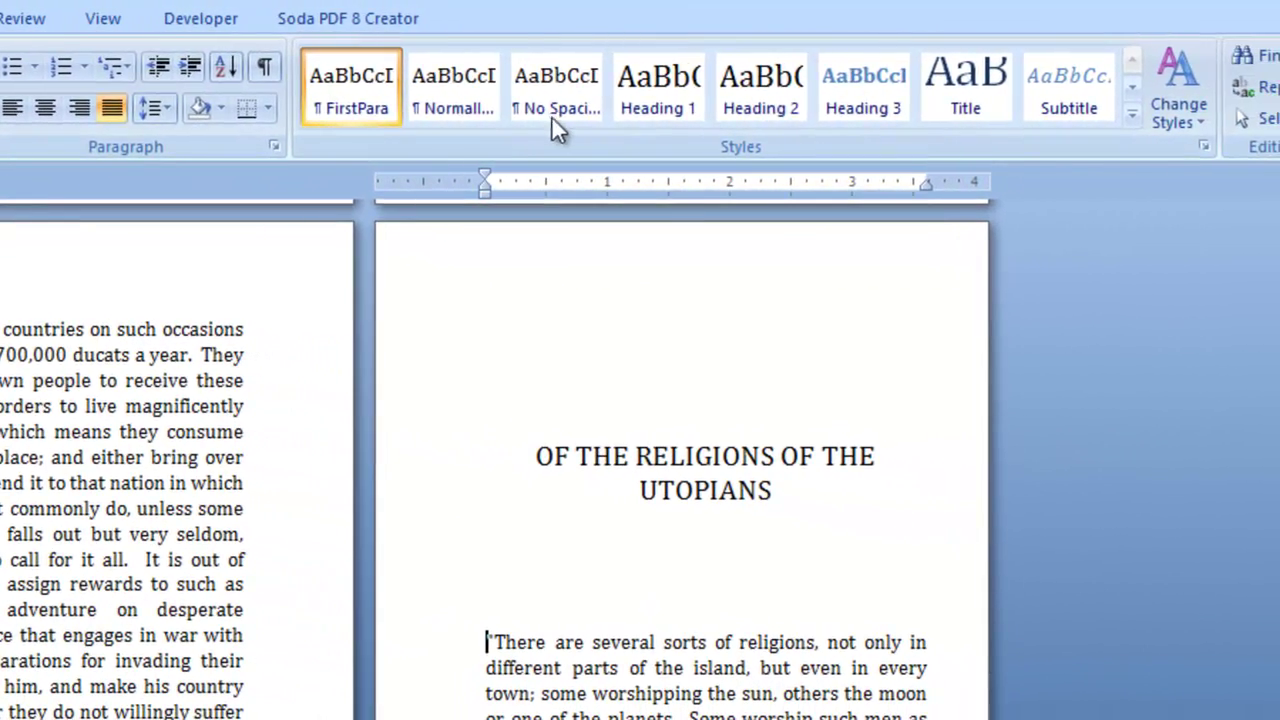
scroll(552, 118, down, 1)
click(718, 90)
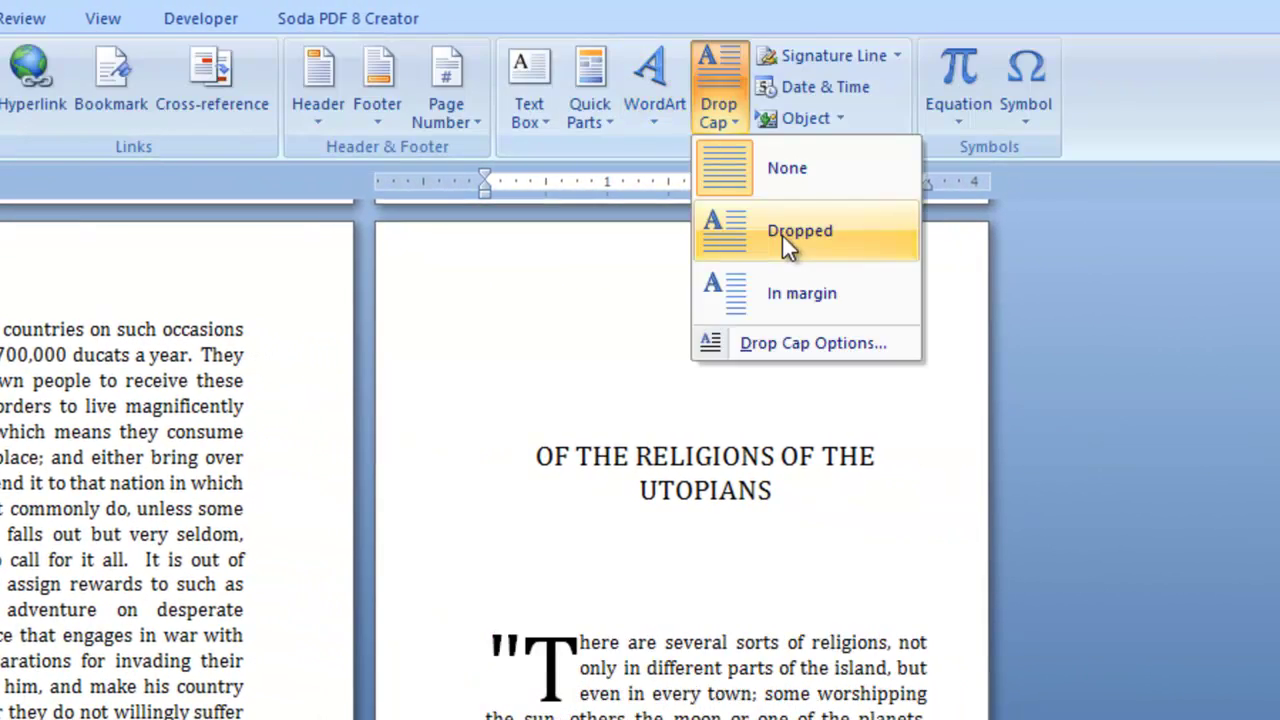
click(528, 645)
key(BackSpace)
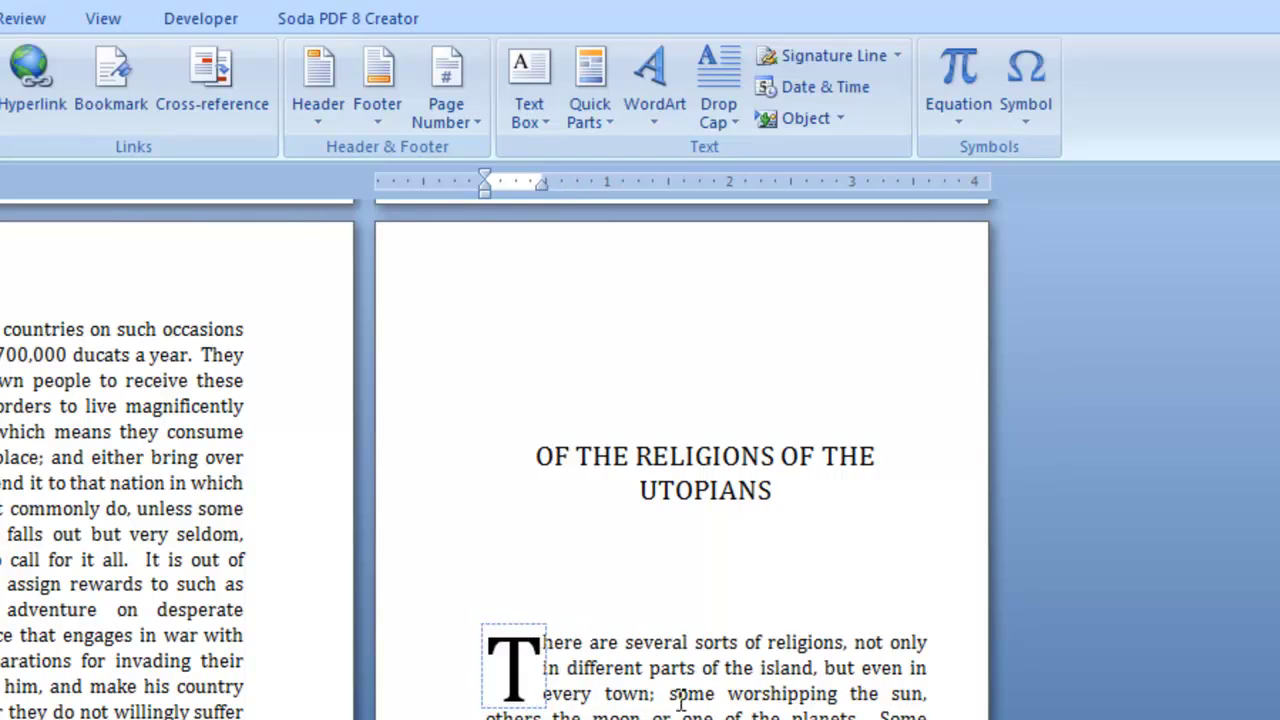
click(666, 716)
scroll(666, 716, down, 1)
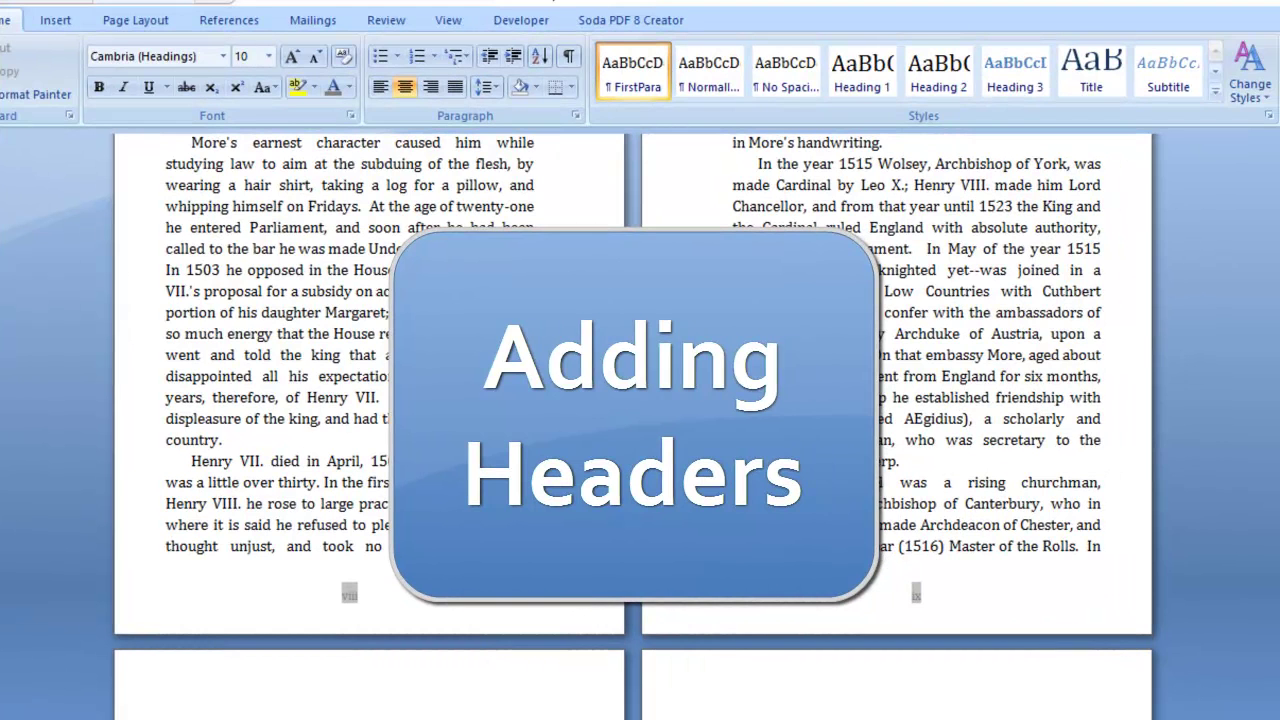
- Examine the contents page and the first Introduction pages to see where the page headers belong
scroll(640, 400, down, 2)
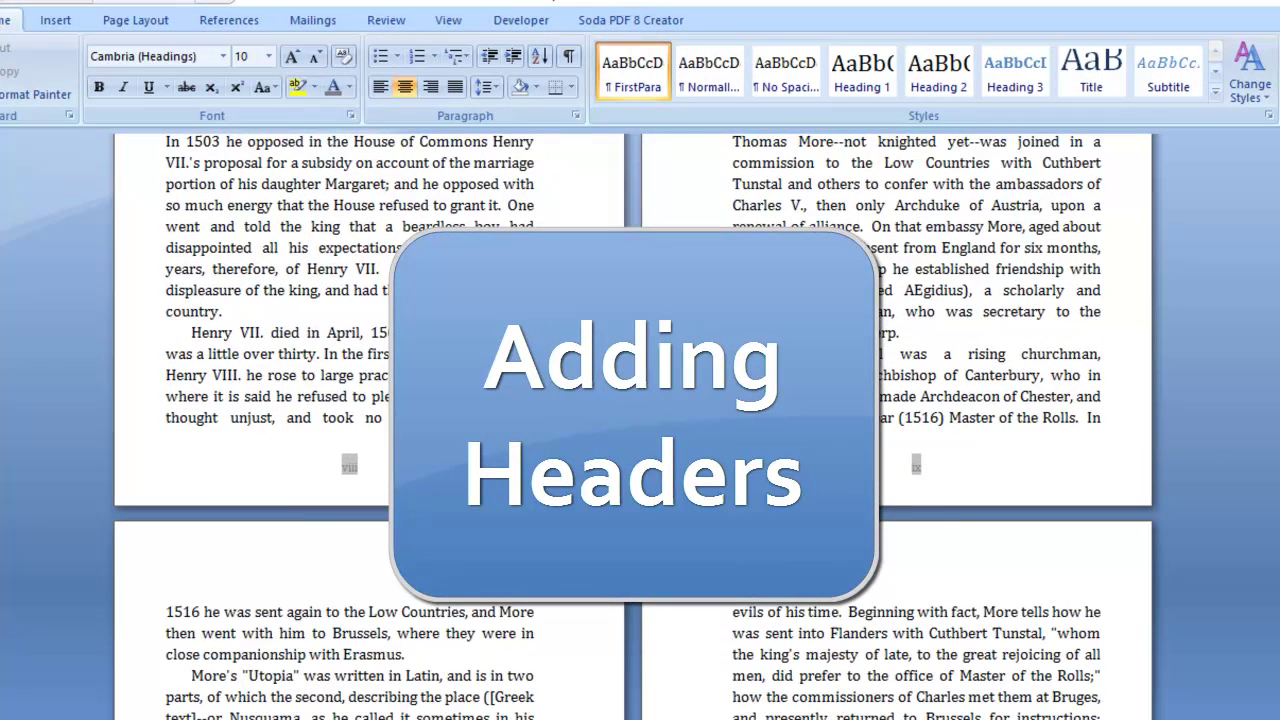
scroll(640, 400, down, 12)
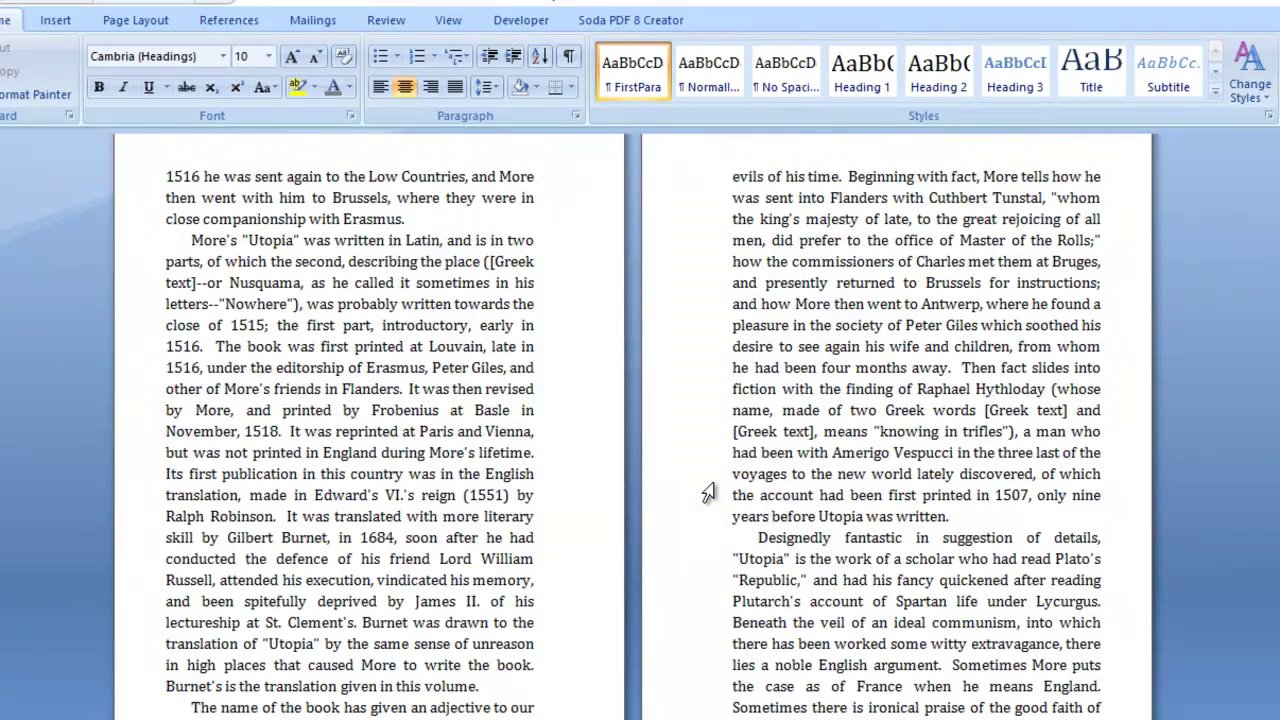
scroll(707, 492, up, 3)
scroll(707, 492, up, 10)
scroll(864, 517, up, 10)
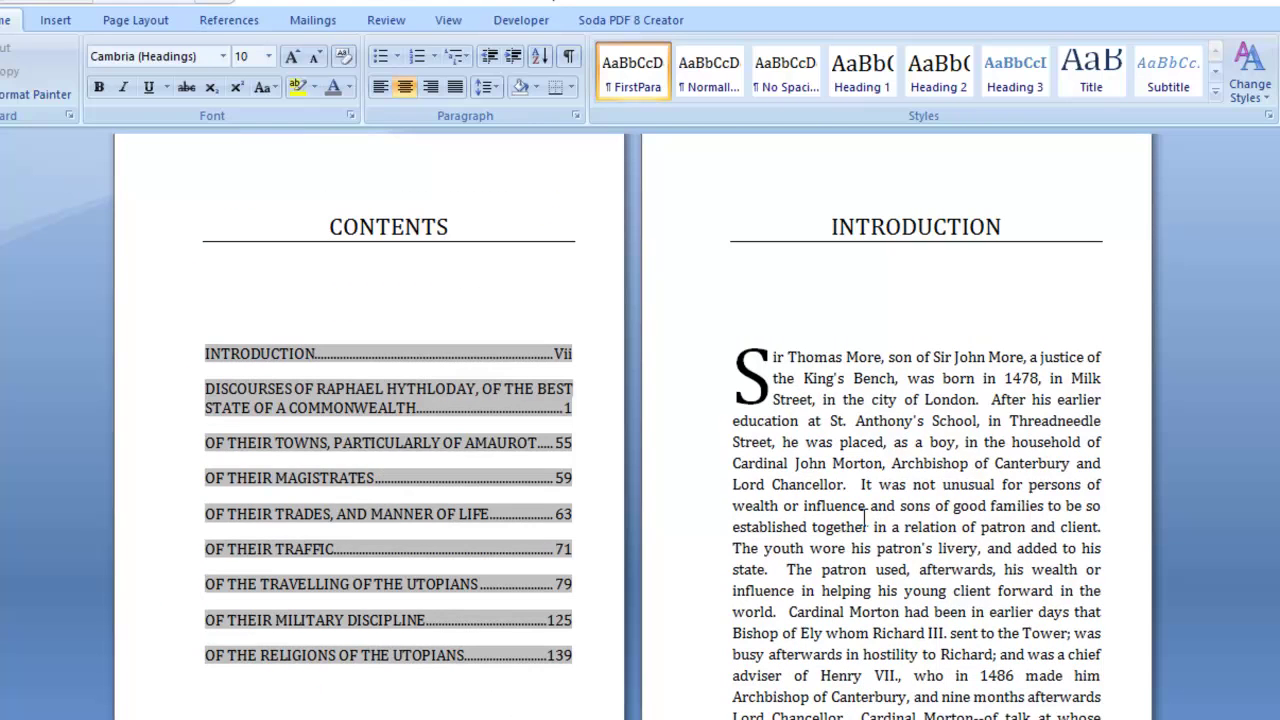
scroll(865, 517, down, 3)
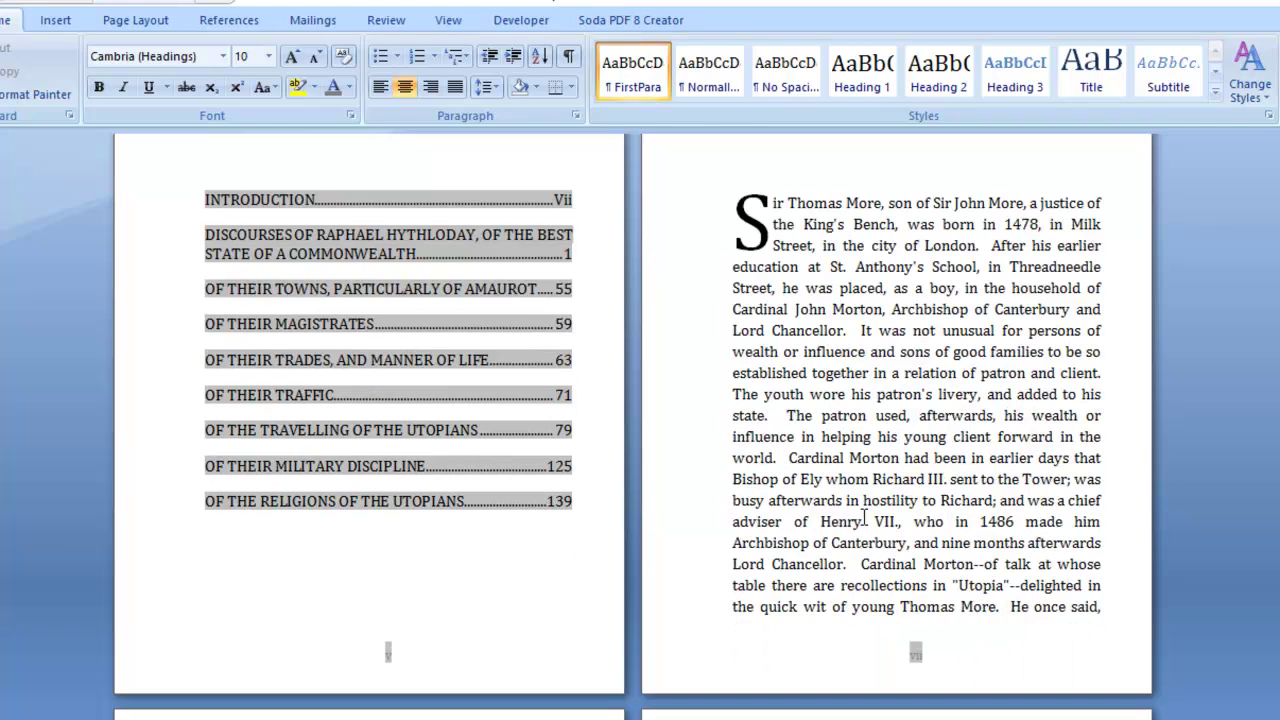
scroll(864, 517, down, 4)
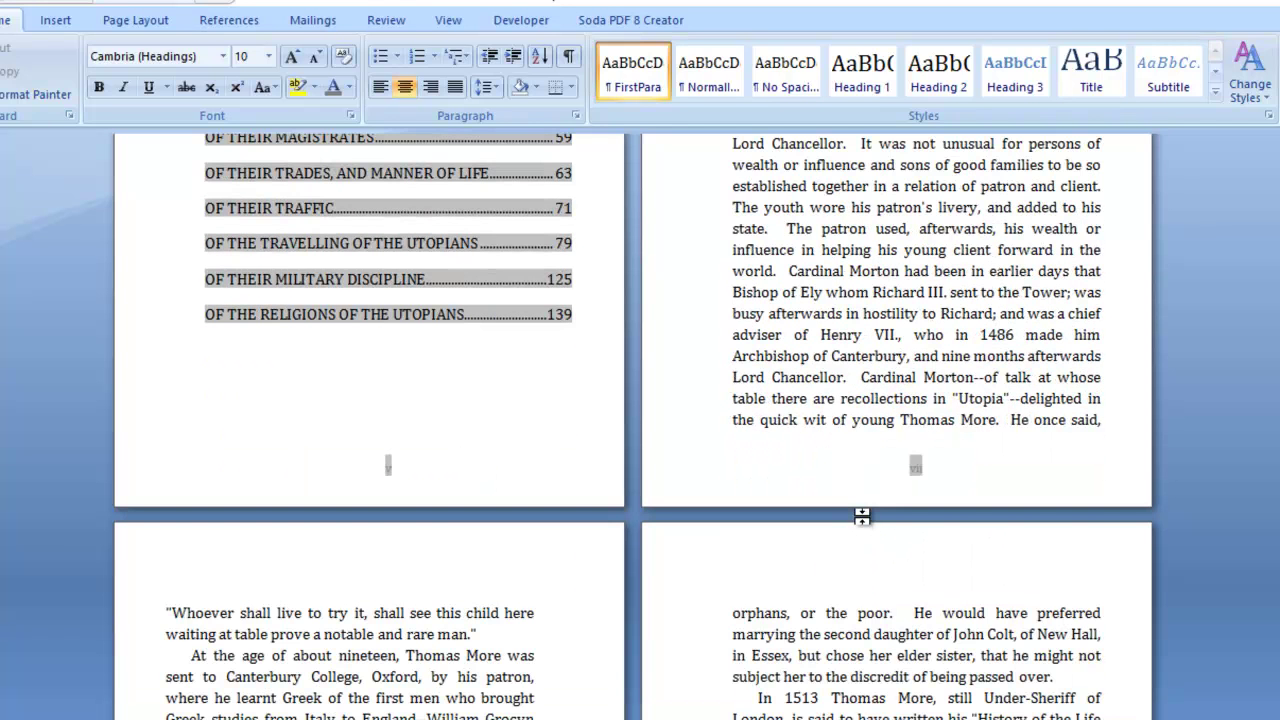
scroll(867, 610, down, 3)
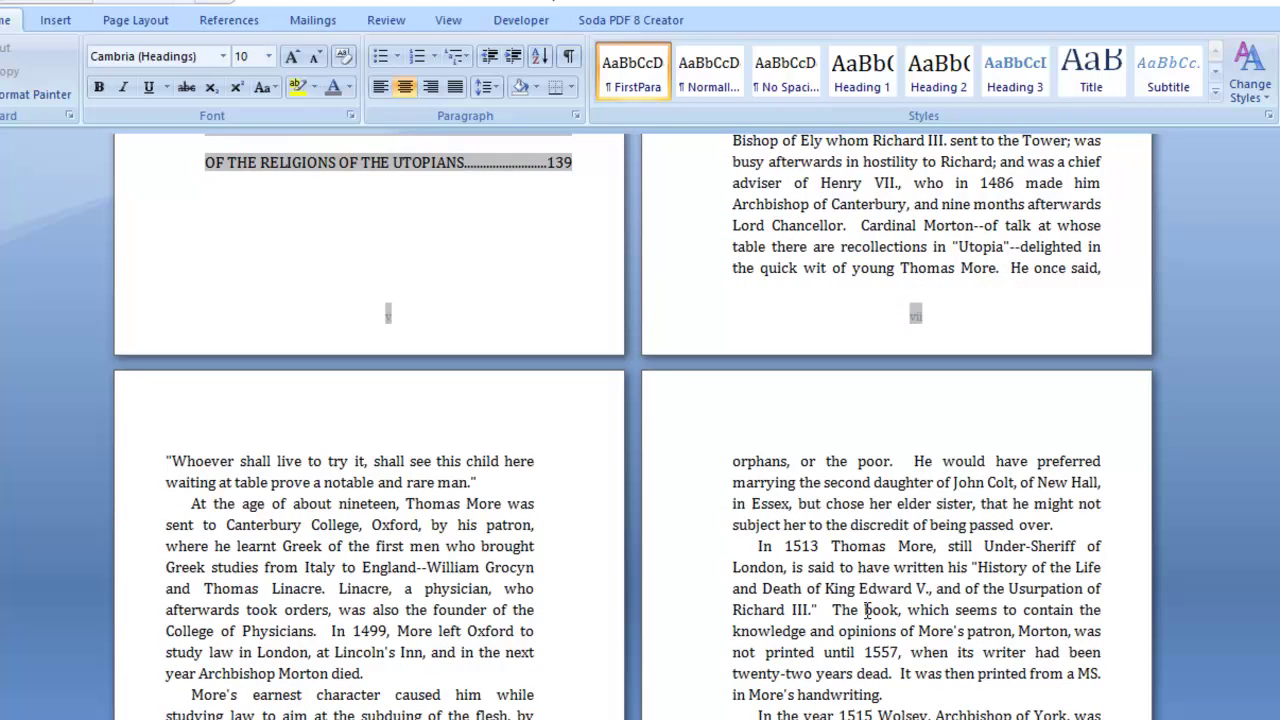
scroll(867, 610, up, 9)
scroll(866, 609, down, 5)
scroll(345, 400, down, 4)
- Enter UTOPIA in the even-page header of Section 4, the Introduction
double_click(341, 393)
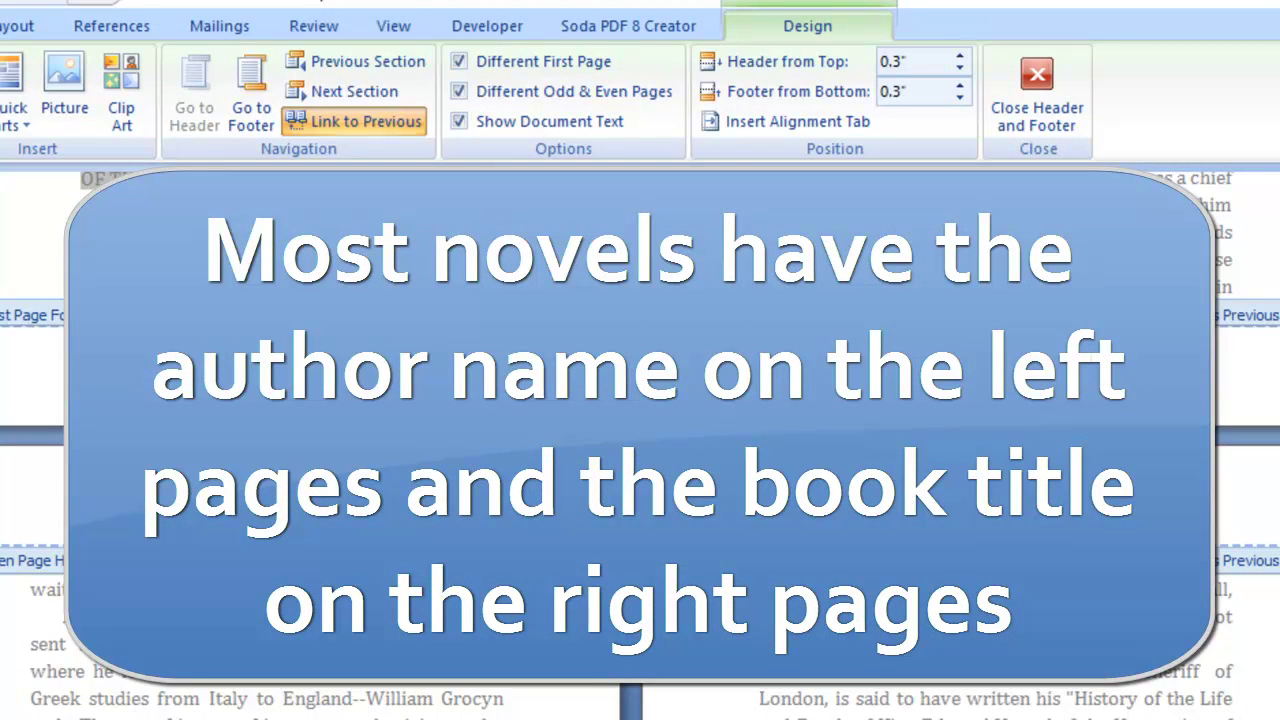
scroll(254, 510, up, 10)
scroll(254, 507, down, 5)
scroll(254, 507, down, 4)
scroll(254, 505, down, 6)
text(UTOPIA)
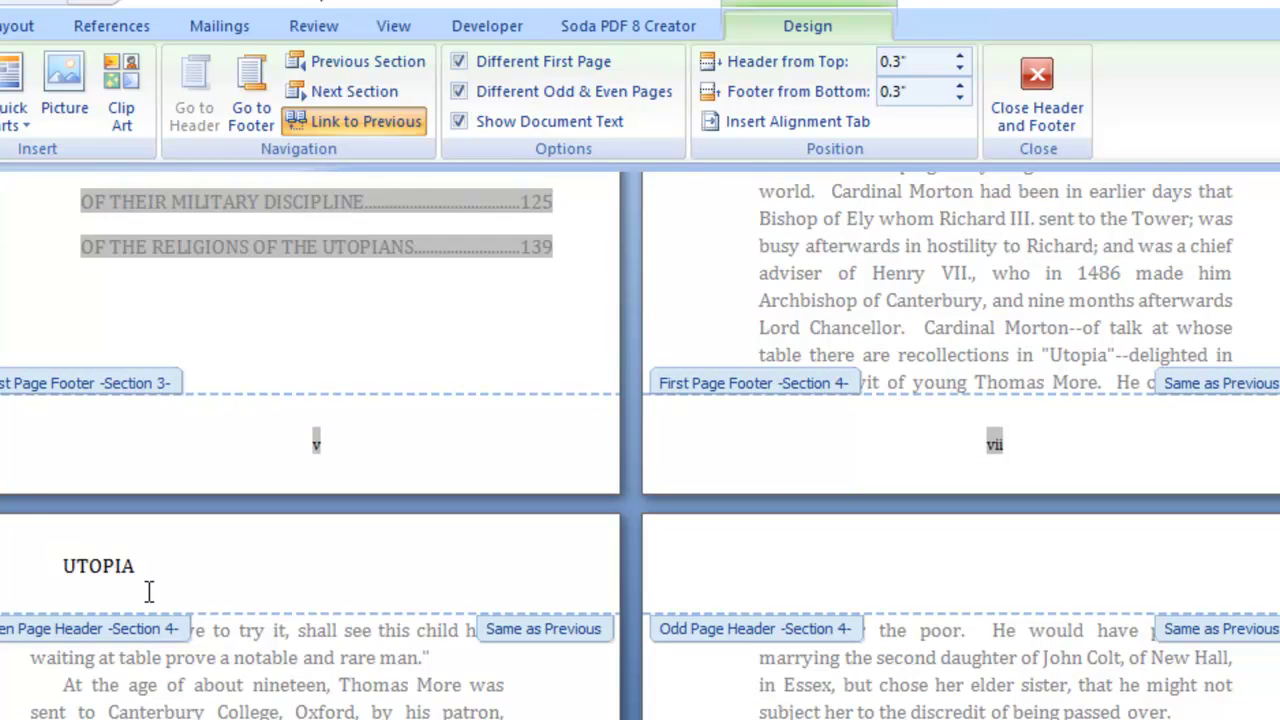
- Reduce the UTOPIA header text in Section 4 to 10 pt
triple_click(321, 566)
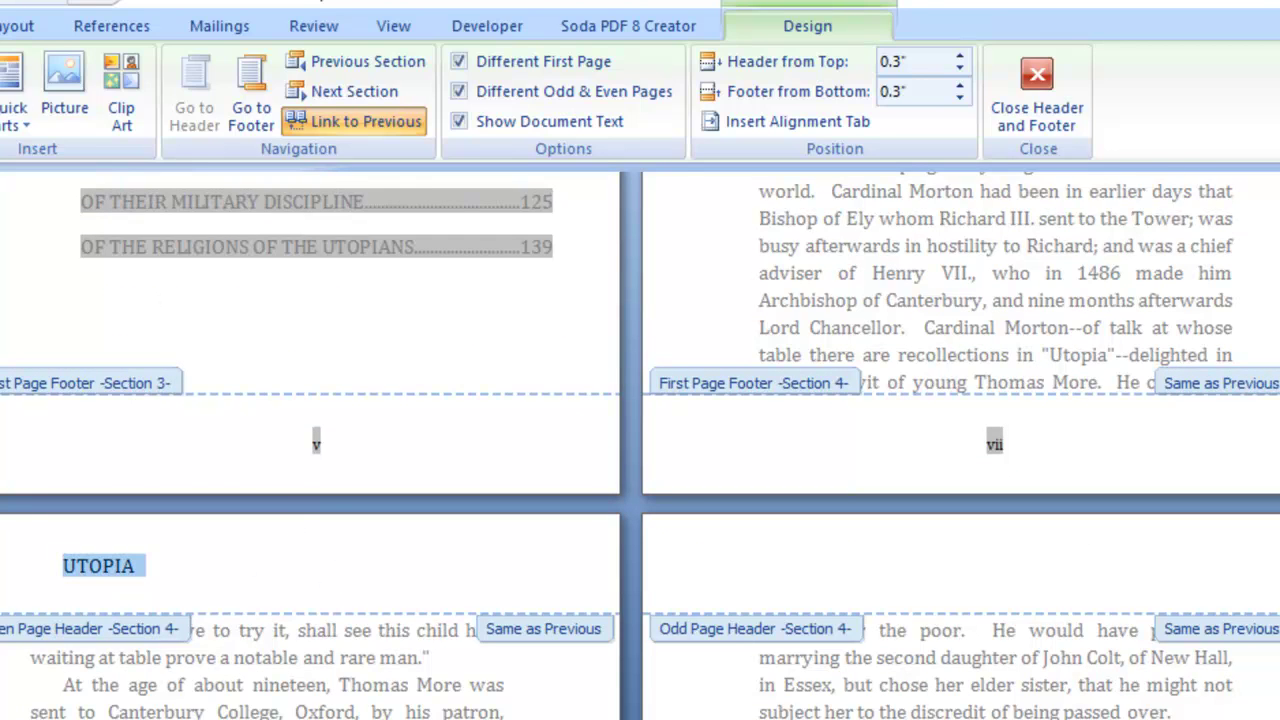
click(2, 26)
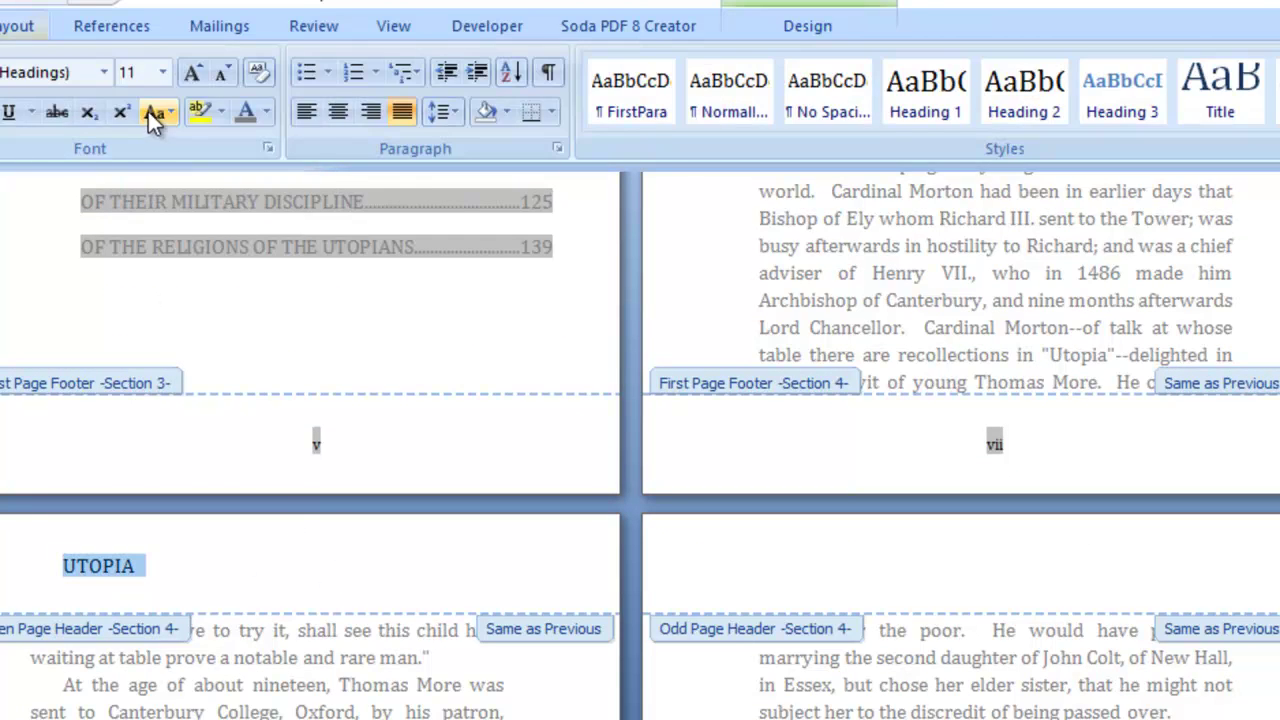
click(221, 79)
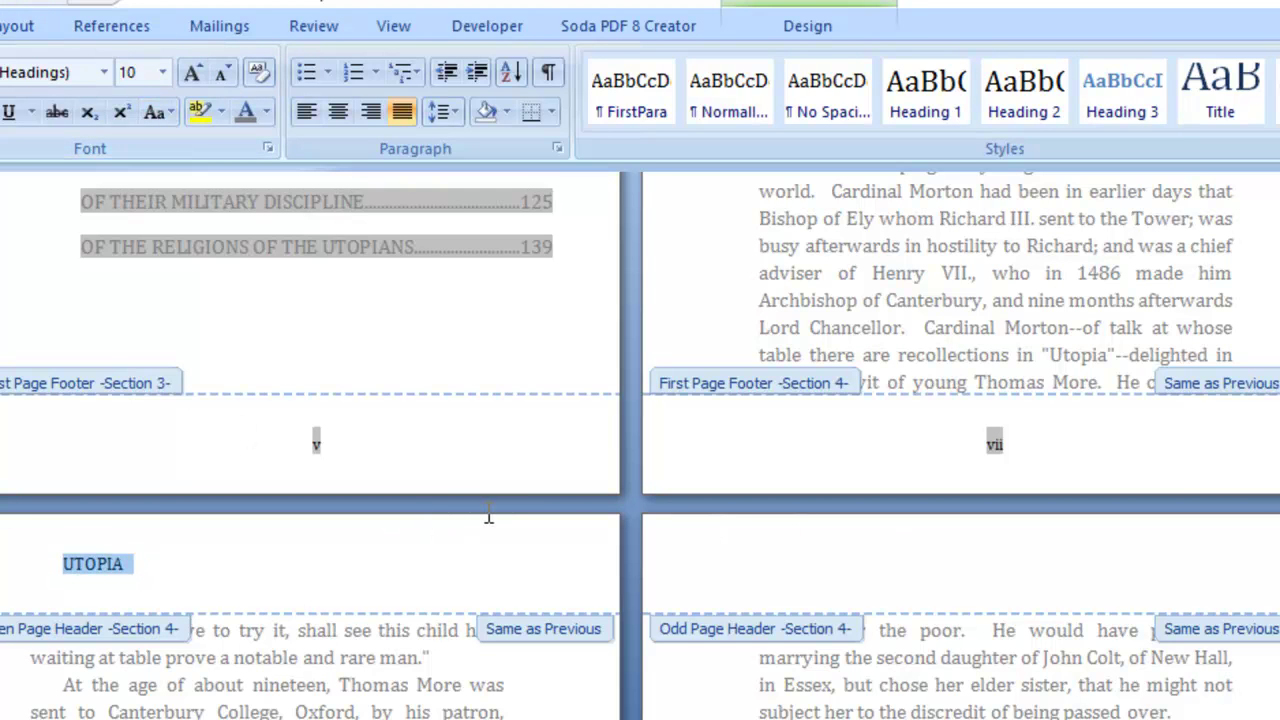
- Set the special indentation of the UTOPIA header paragraph to none
click(489, 516)
key(alt+o)
key(p)
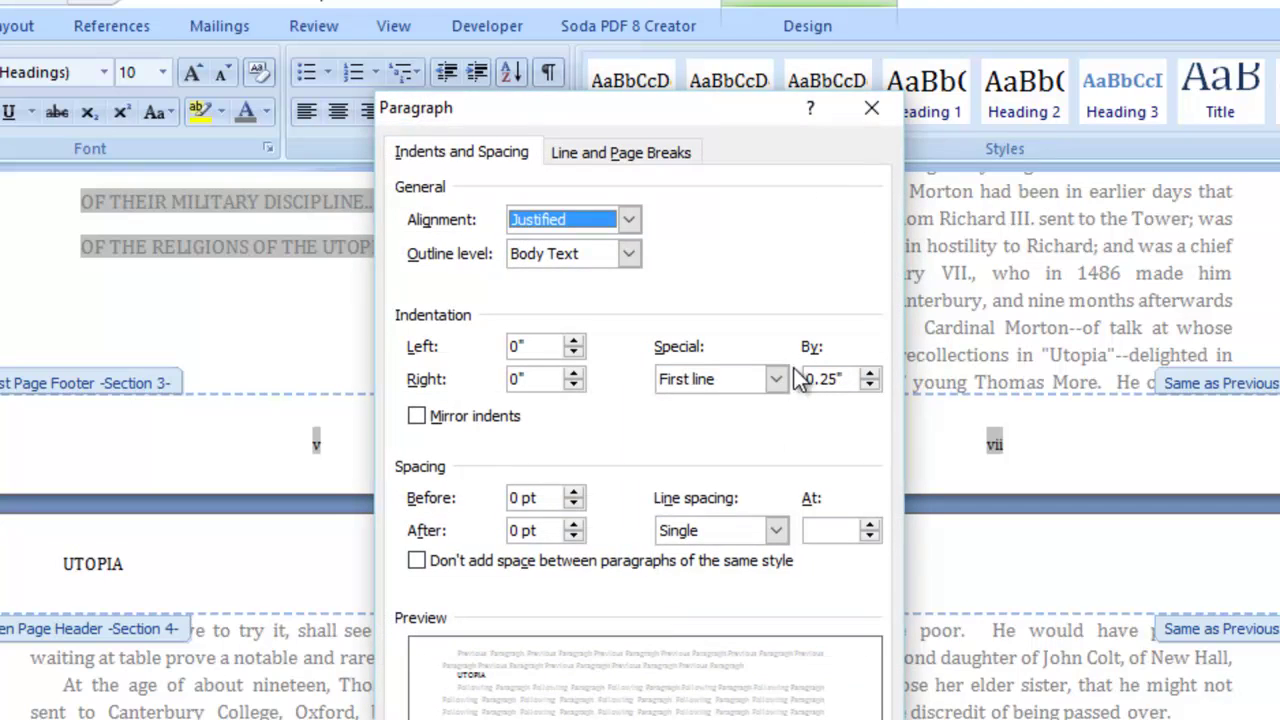
click(733, 388)
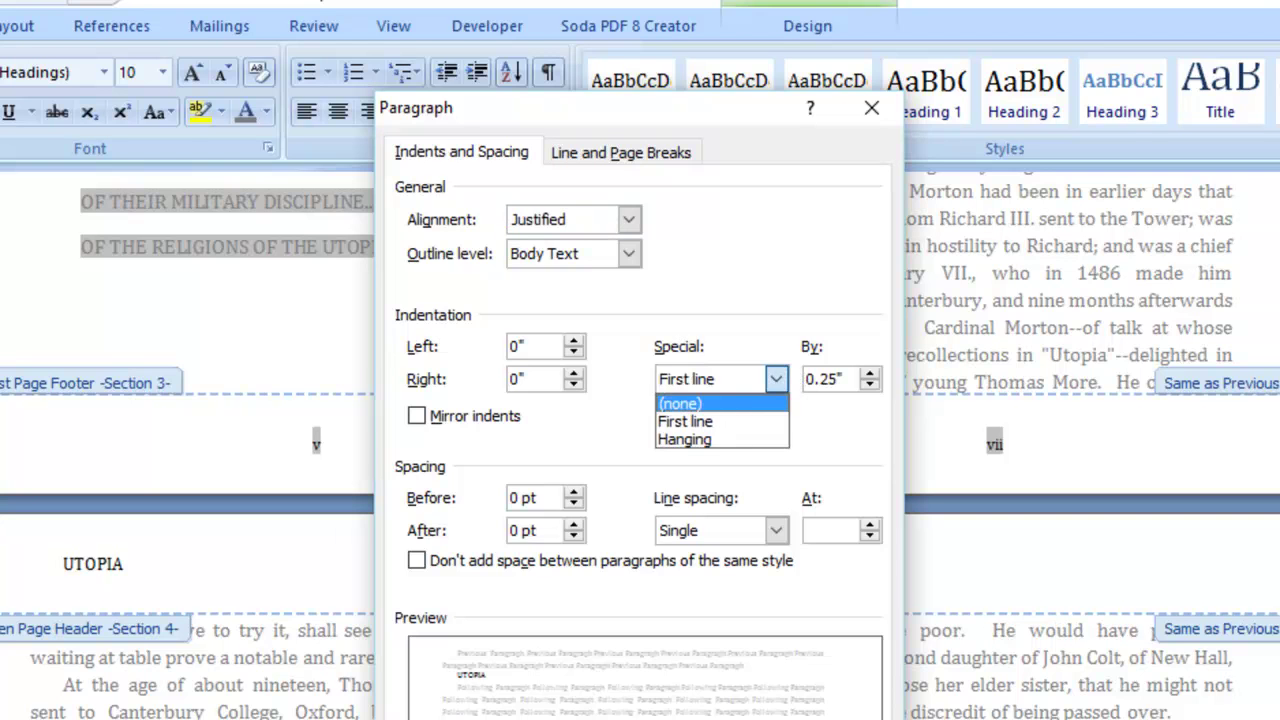
click(731, 404)
key(Return)
double_click(477, 637)
scroll(1128, 216, up, 2)
- Copy the UTOPIA text into the odd-page header of Section 4 and right-align it
double_click(1128, 216)
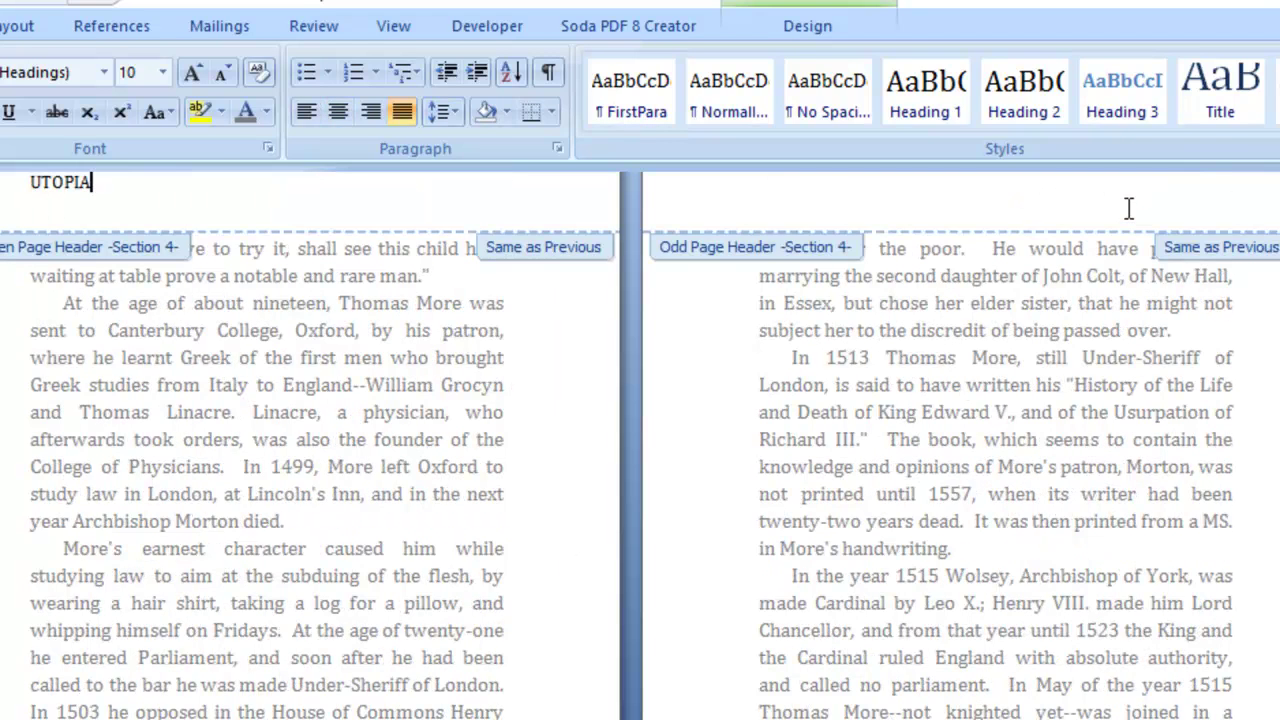
scroll(1128, 208, up, 1)
key(shift+Home)
key(ctrl+c)
click(1177, 296)
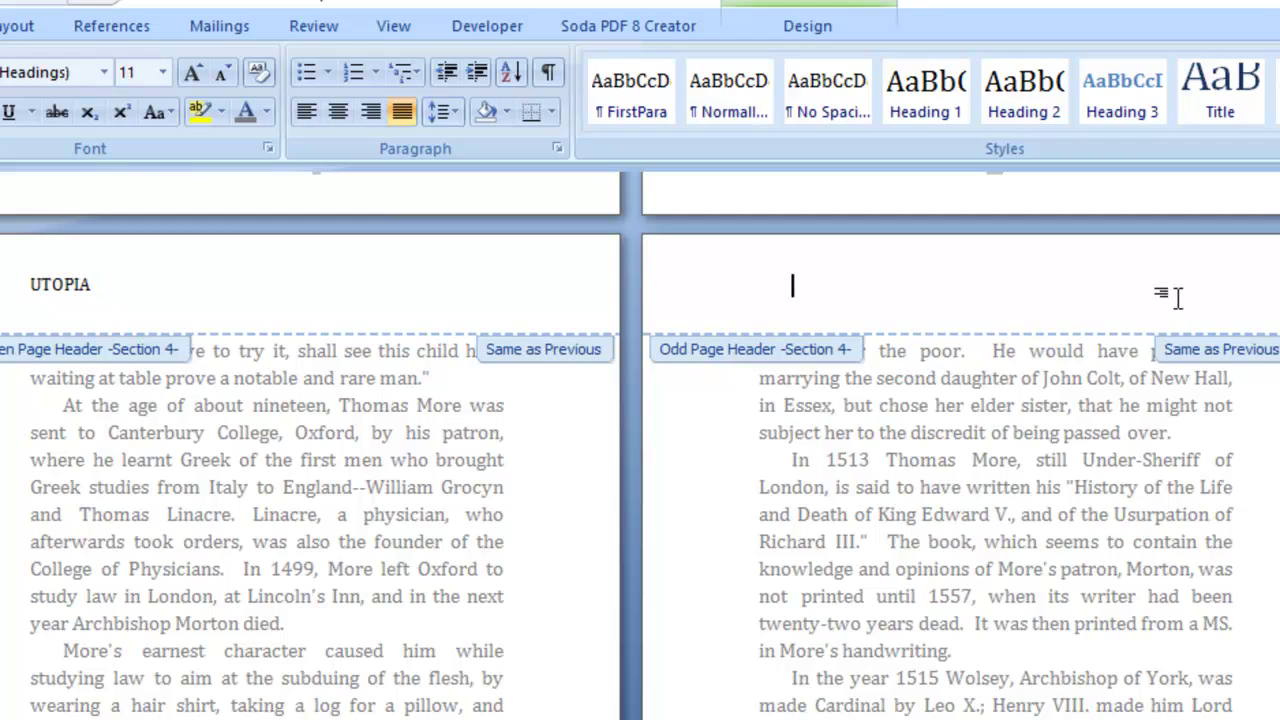
key(ctrl+v)
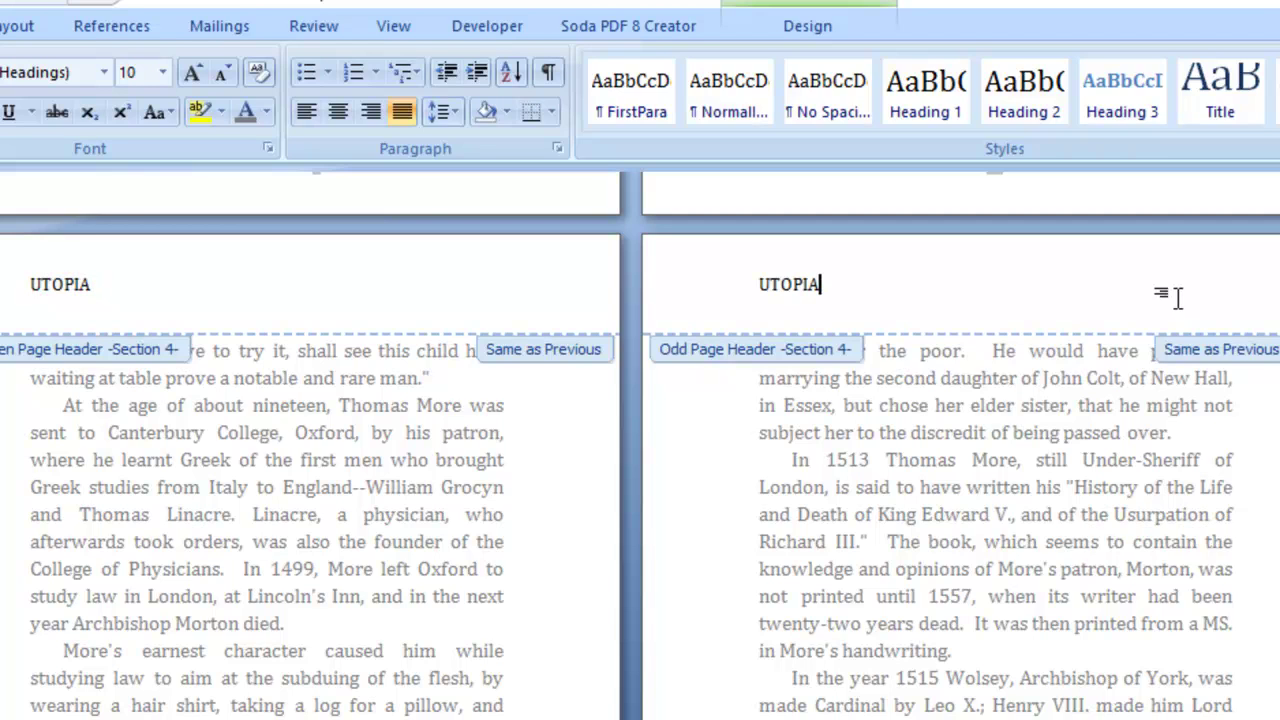
key(ctrl+r)
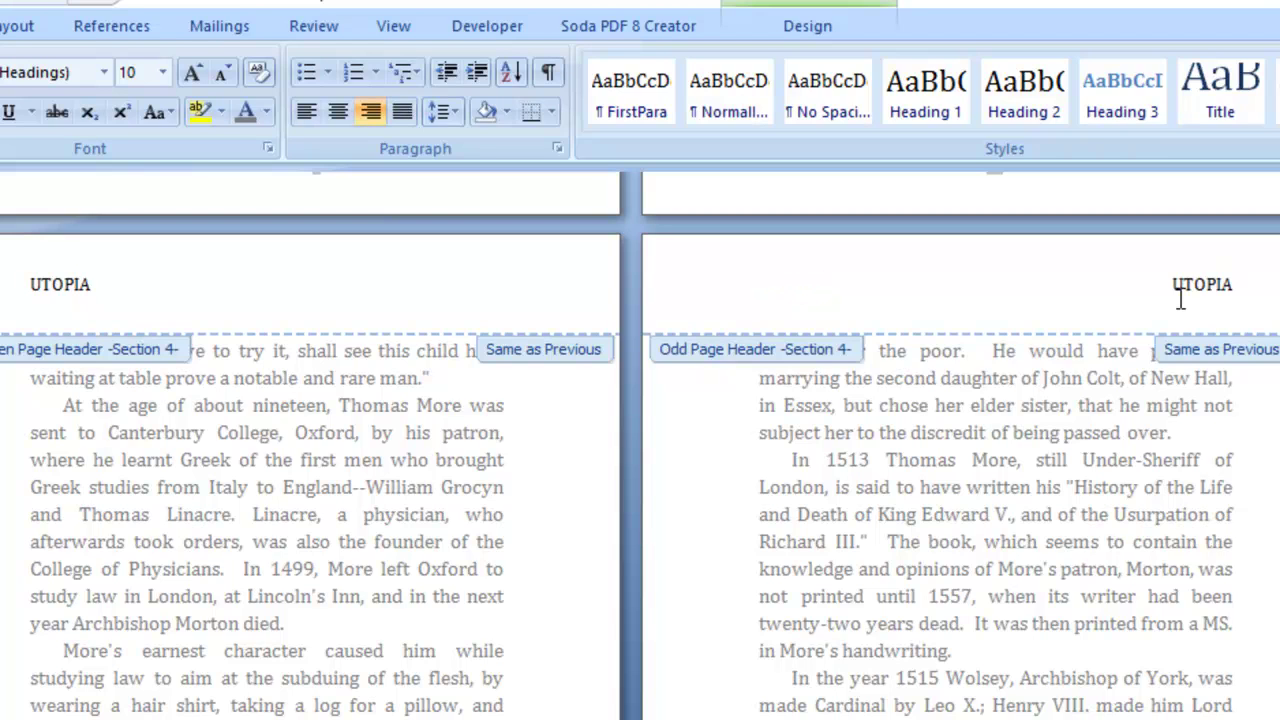
- Replace the text of the odd-page header in Section 4 with INTRODUCTION and set it in the Calibri (Body) font
double_click(1178, 299)
text(INTRODUCTION)
double_click(1180, 300)
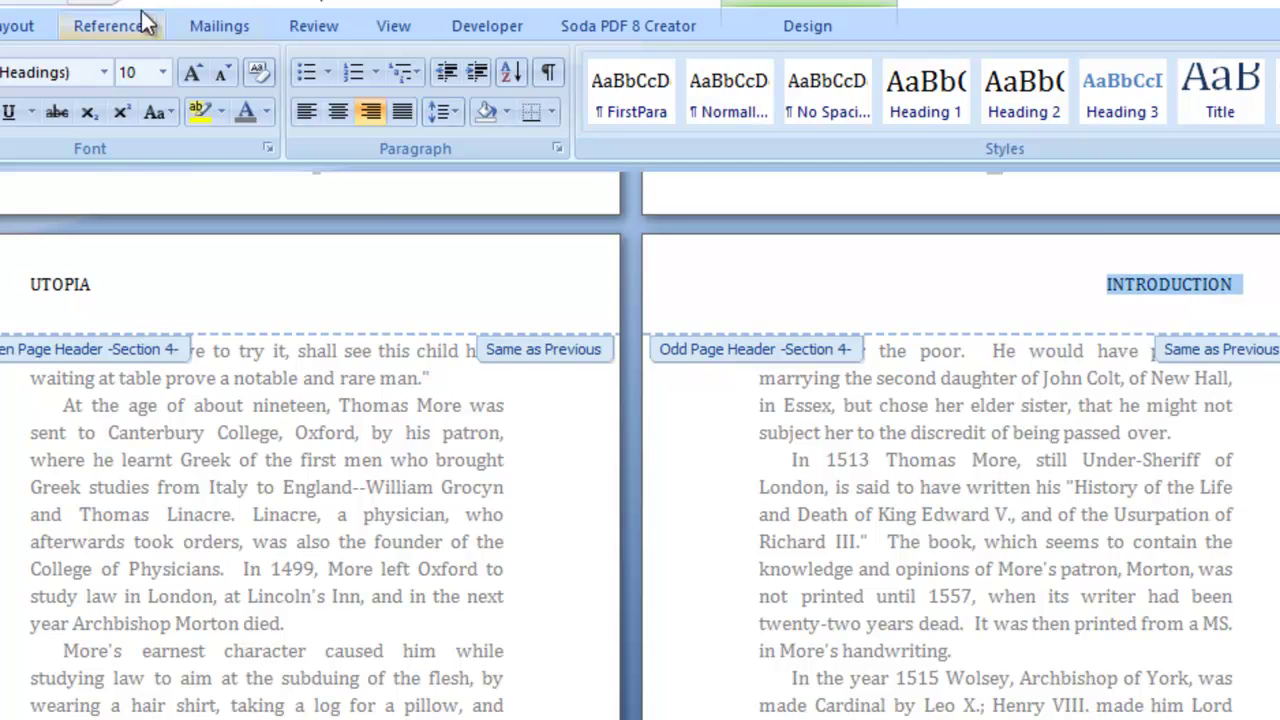
click(104, 72)
click(76, 152)
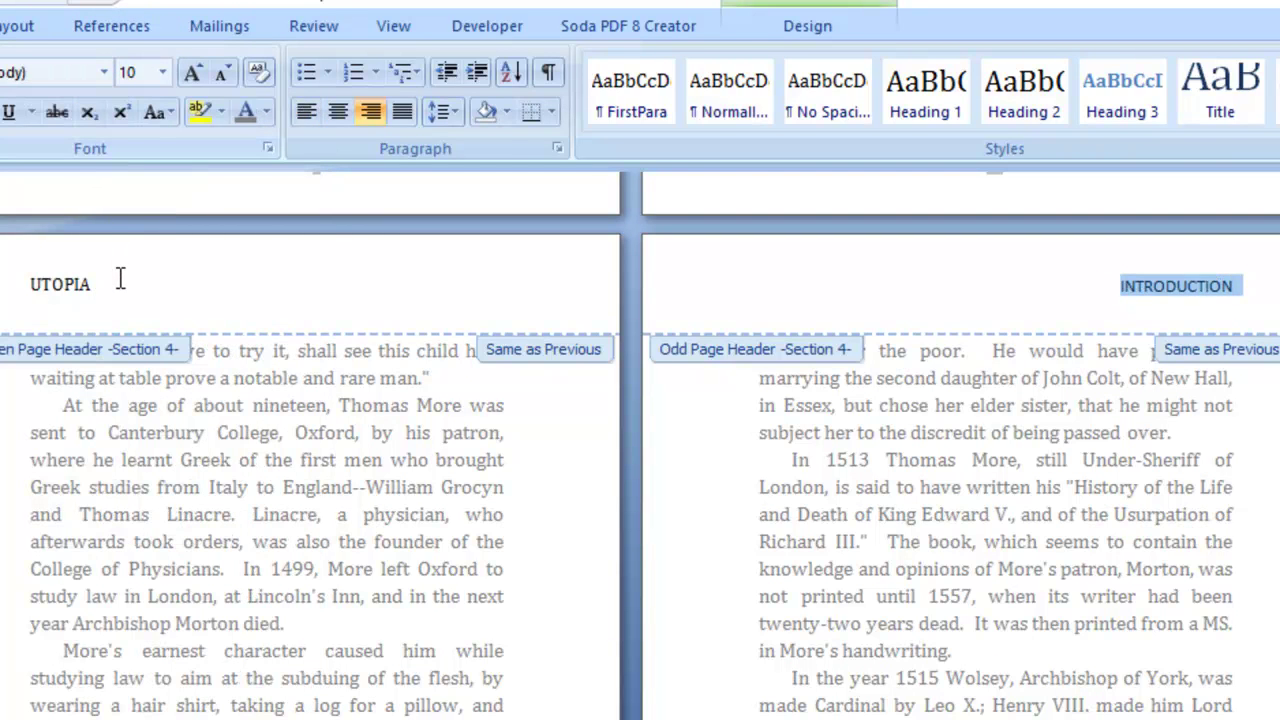
- Change the font of the even-page UTOPIA header in Section 4 to Calibri (Body)
click(120, 279)
double_click(120, 279)
click(105, 72)
click(57, 168)
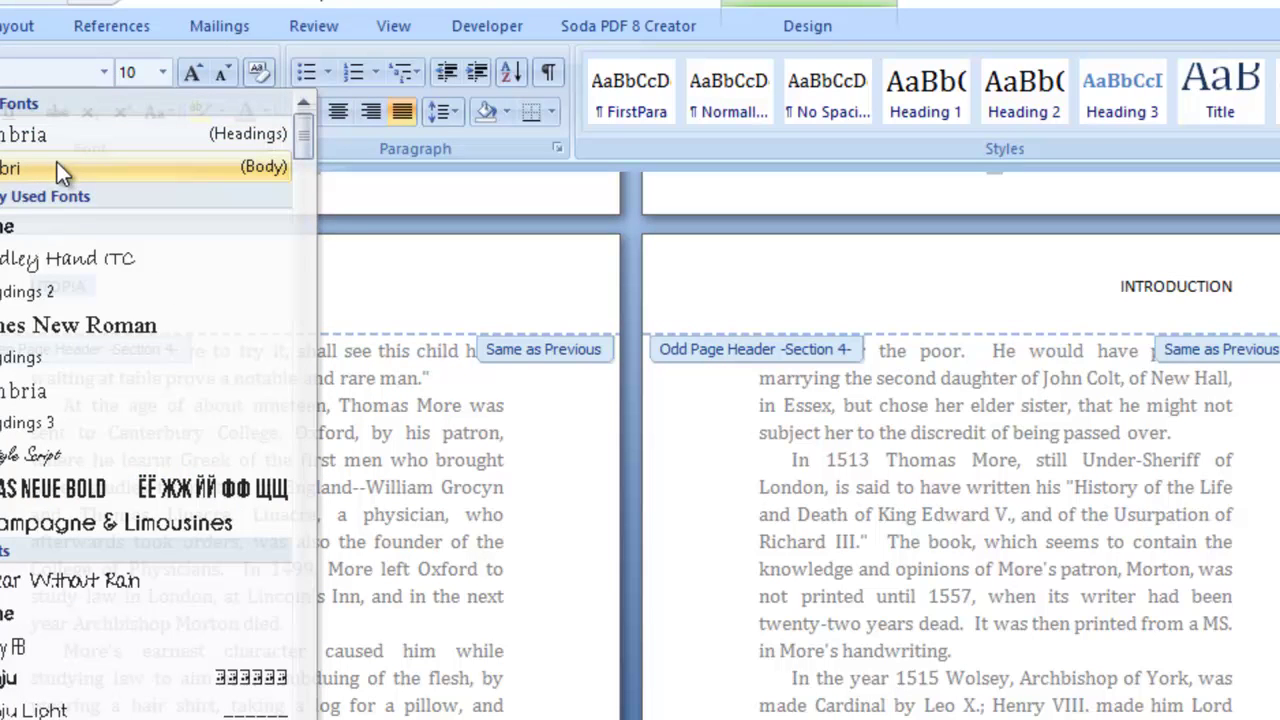
click(57, 168)
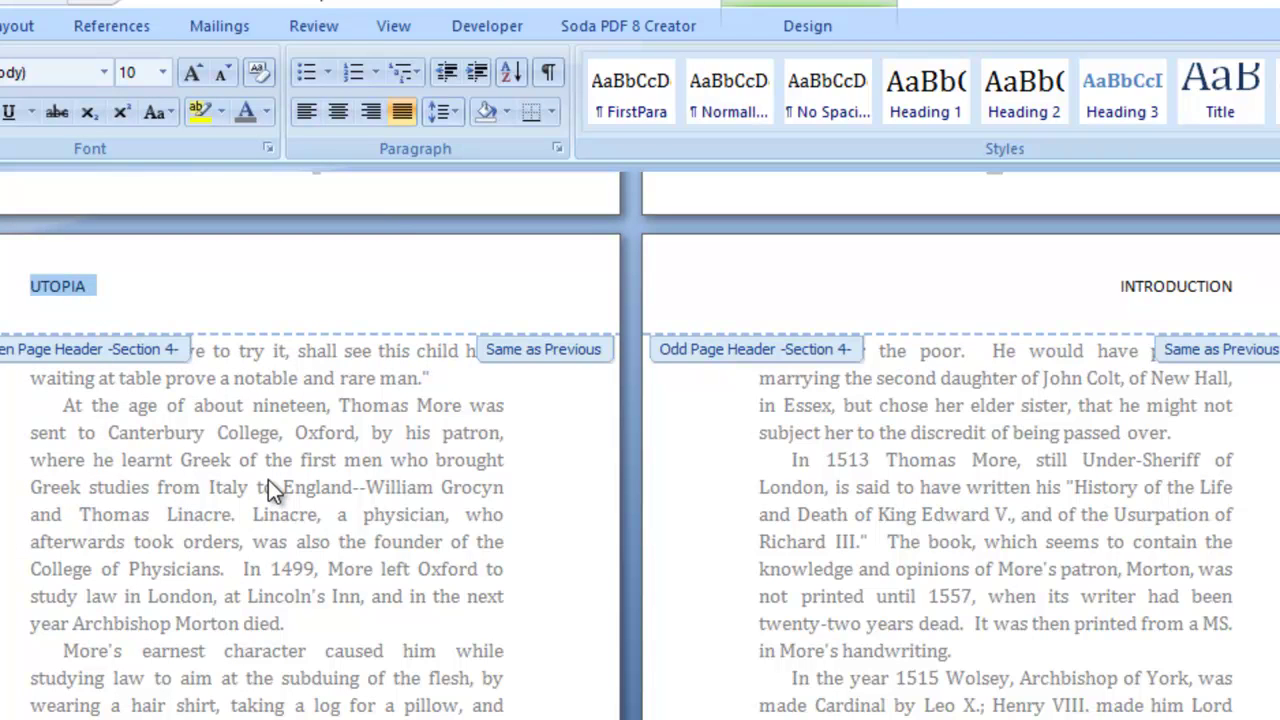
- Go from the Introduction's odd-page header to the header of the next section
click(1108, 291)
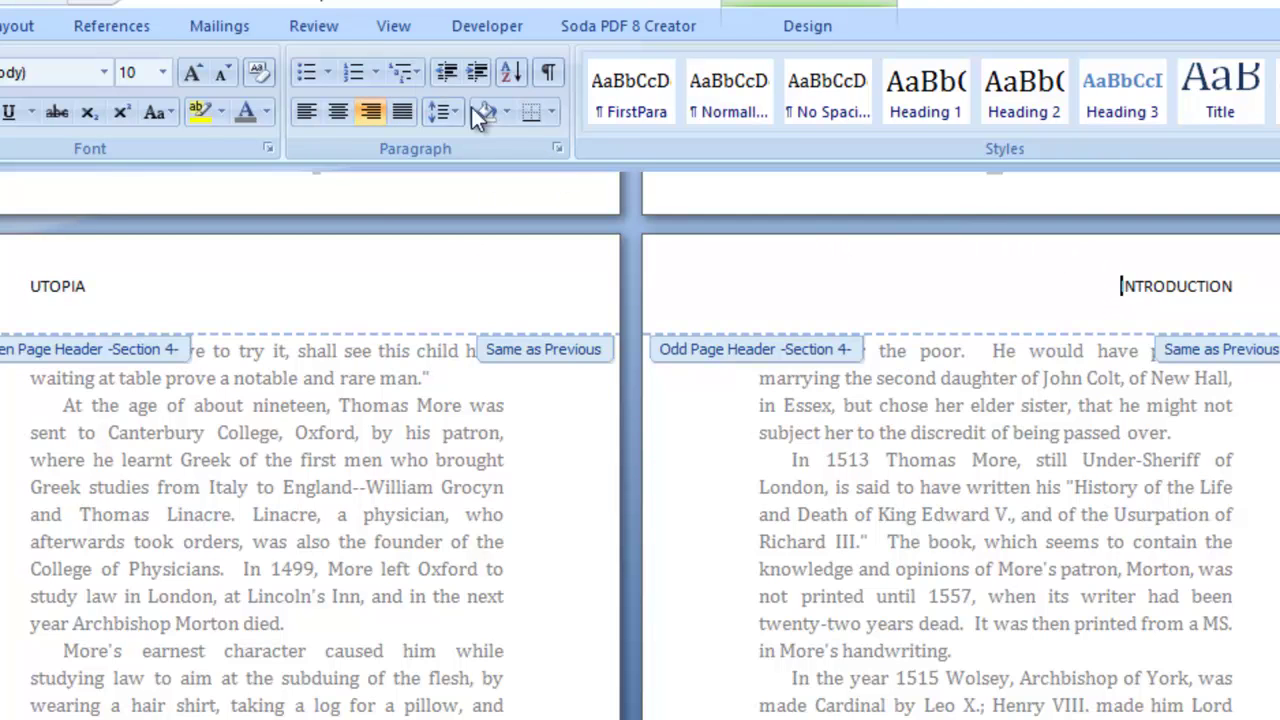
click(800, 26)
click(350, 91)
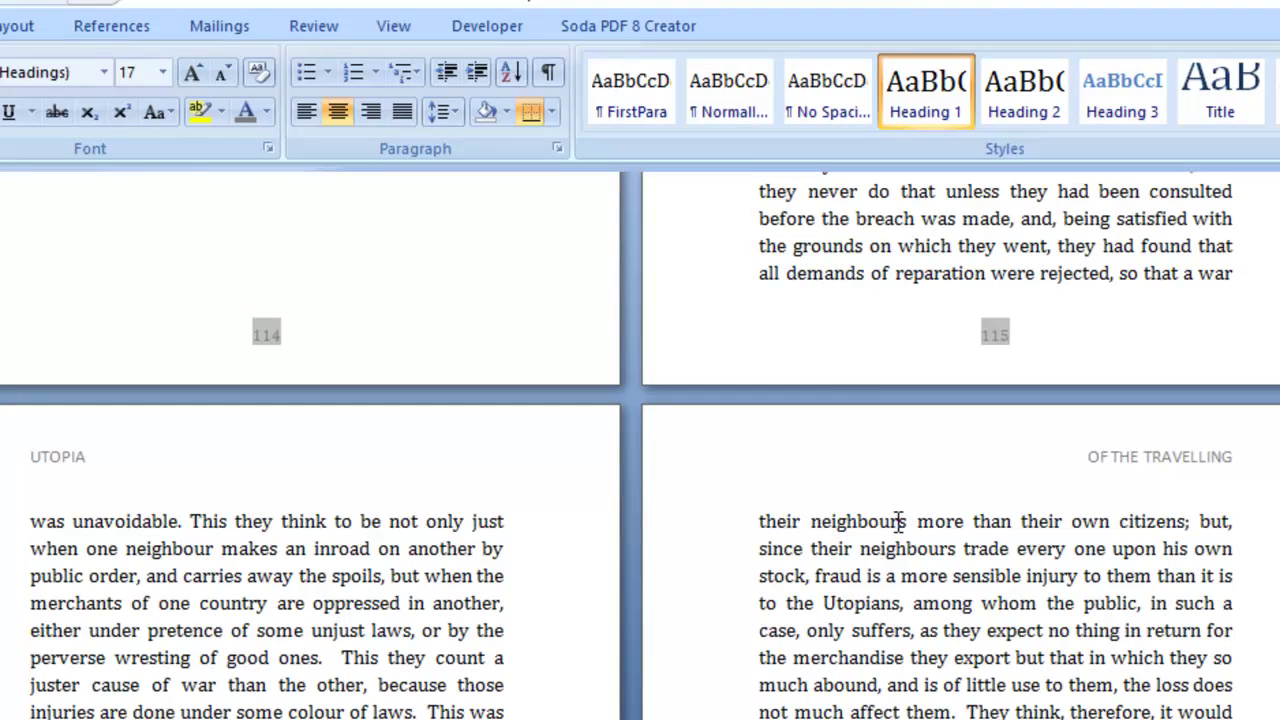
- Examine the opening pages of the Of Their Military Discipline chapter and their page headers
scroll(899, 520, up, 10)
scroll(899, 520, up, 3)
scroll(1133, 650, down, 1)
scroll(1133, 650, down, 3)
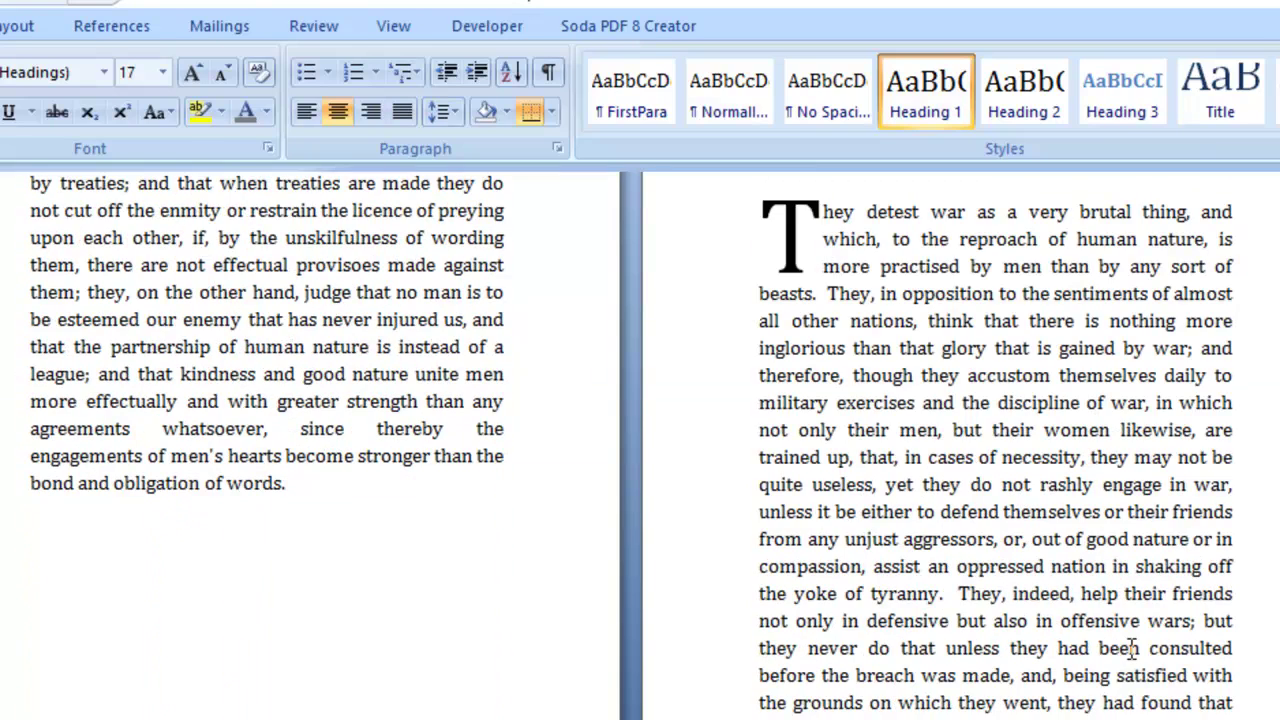
scroll(1129, 649, down, 2)
scroll(1103, 623, down, 1)
- Open the headers of the Of Their Military Discipline section and unlink the Section 12 odd-page header from the previous section
double_click(1096, 665)
scroll(1100, 675, up, 3)
scroll(1100, 675, down, 3)
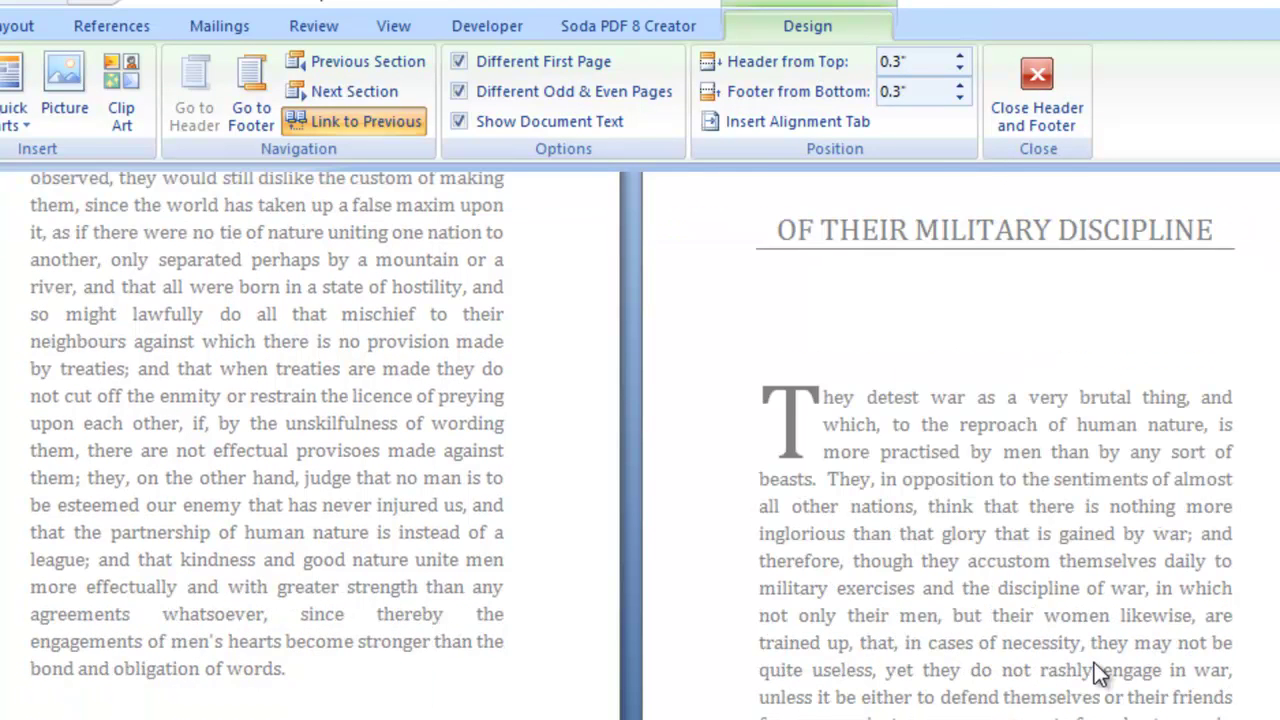
scroll(1100, 675, down, 8)
scroll(1100, 670, up, 12)
scroll(1100, 675, down, 3)
scroll(1094, 662, down, 1)
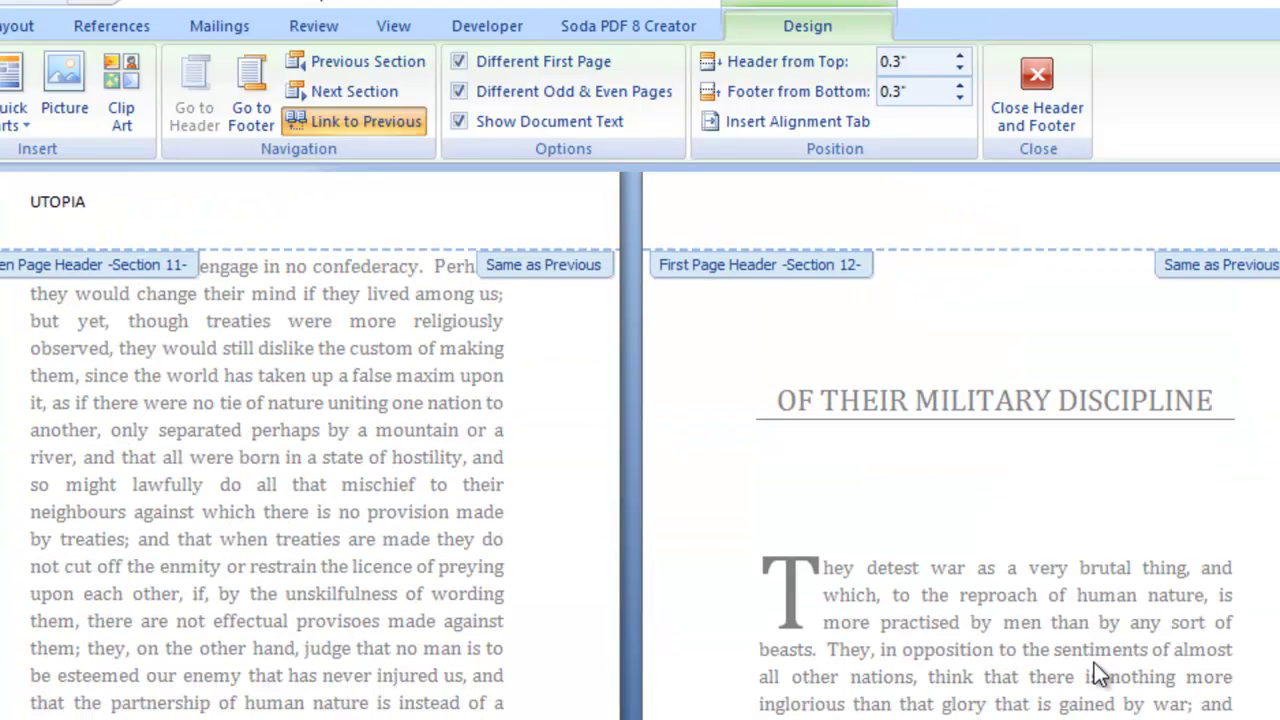
scroll(1097, 675, down, 2)
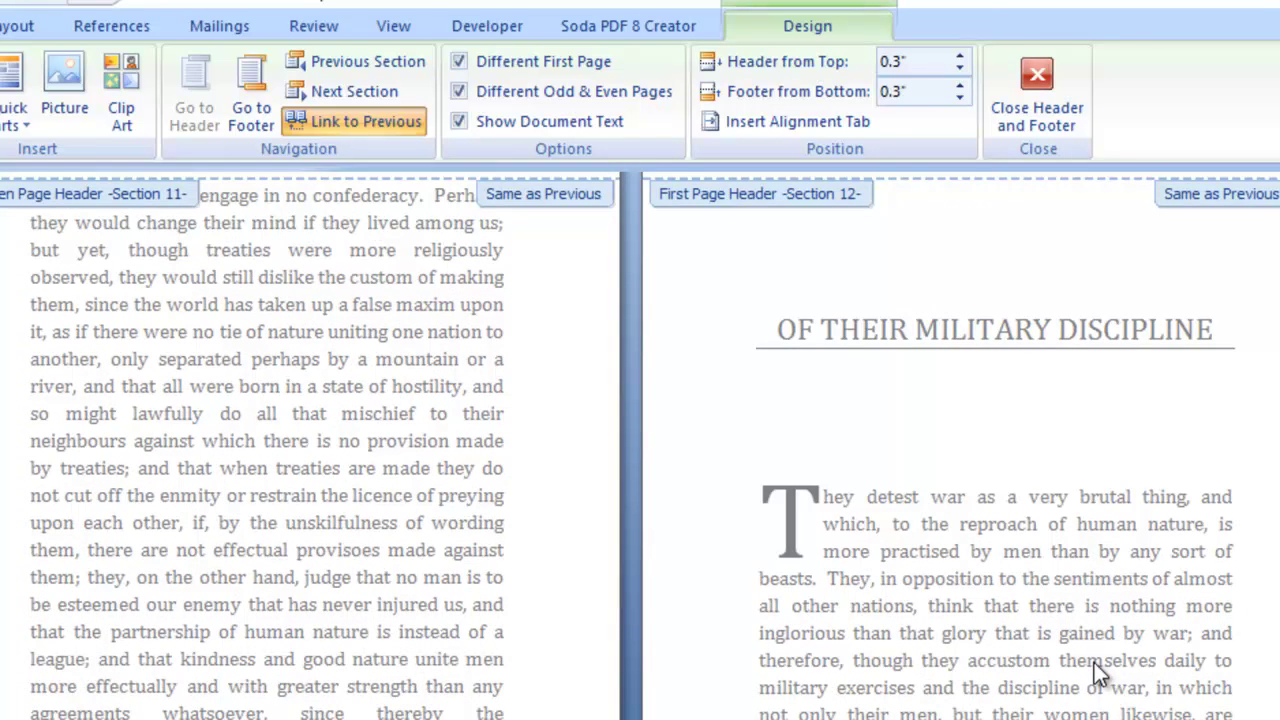
scroll(1094, 670, down, 9)
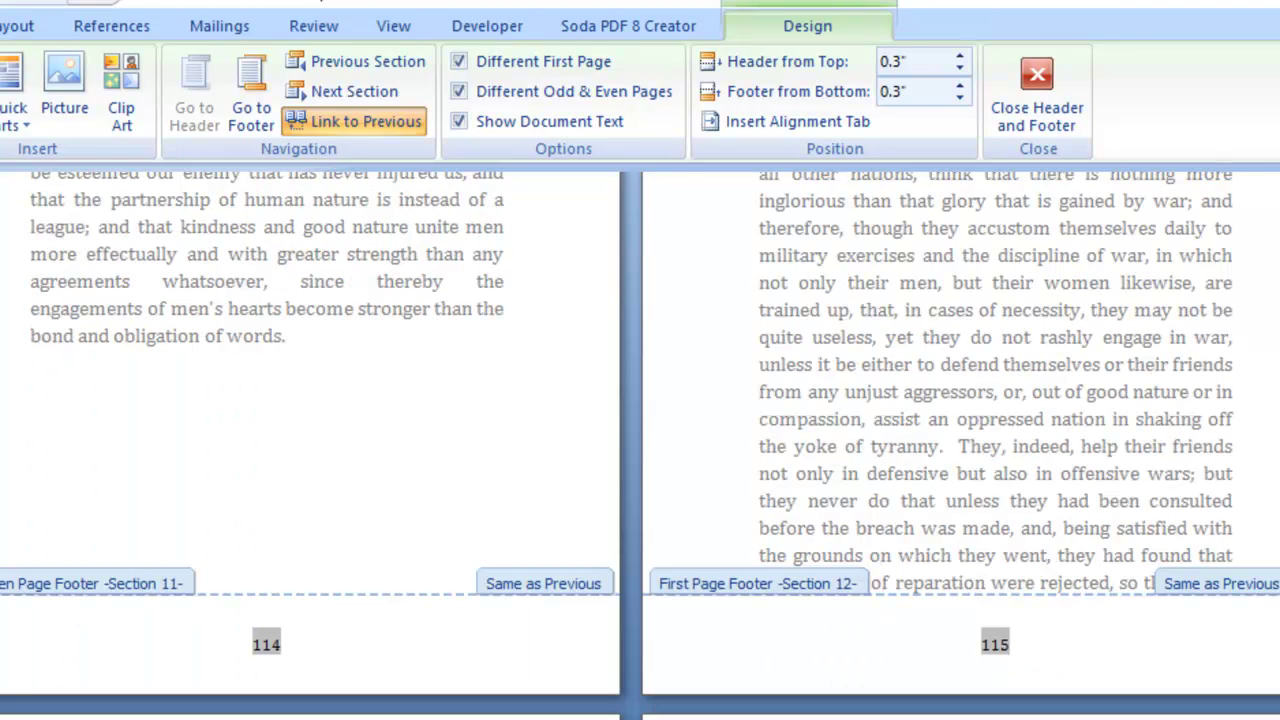
click(358, 123)
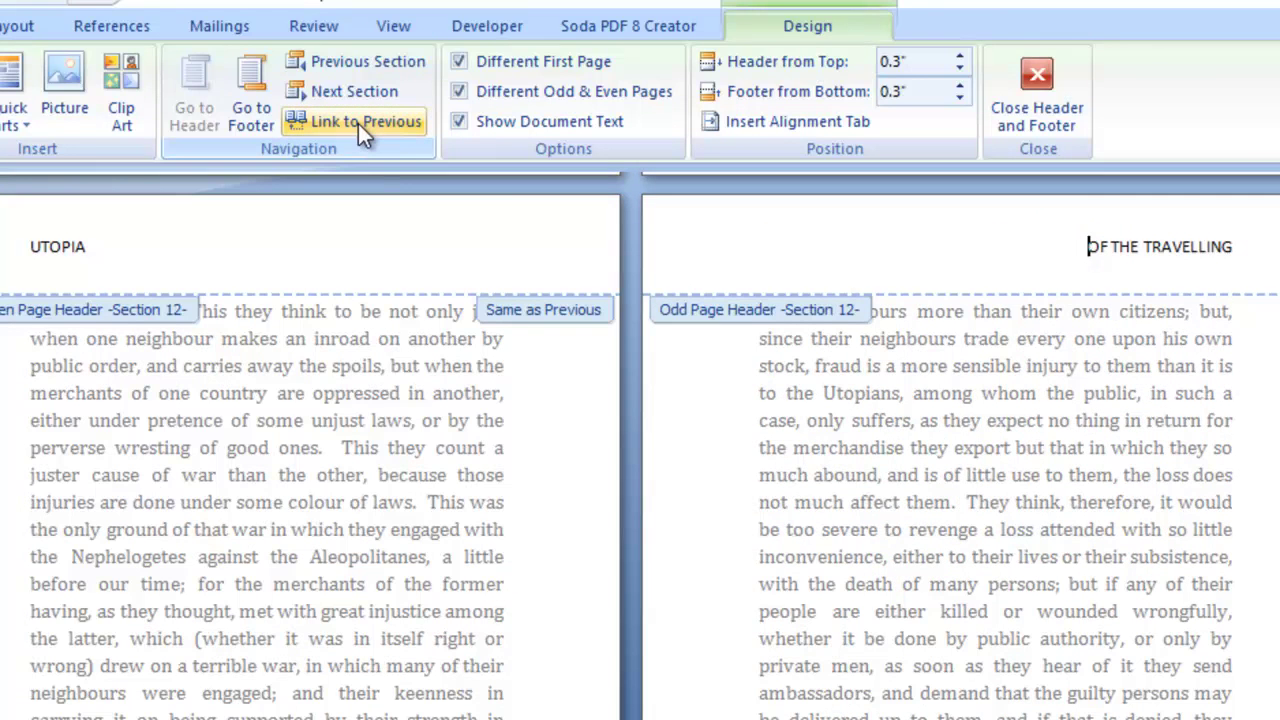
- Replace the Section 12 odd-page header text with OF THEIR MILITARY DISCIPLINE and leave header editing
key(ctrl+a)
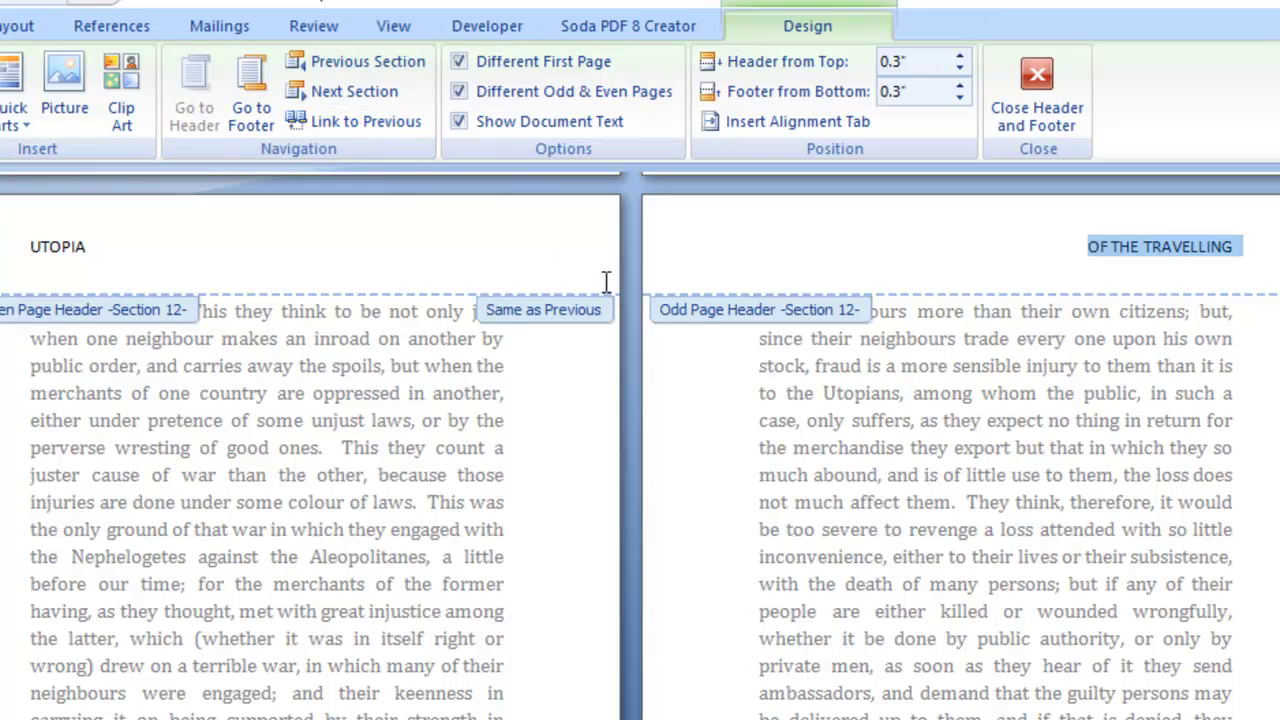
scroll(606, 282, up, 1)
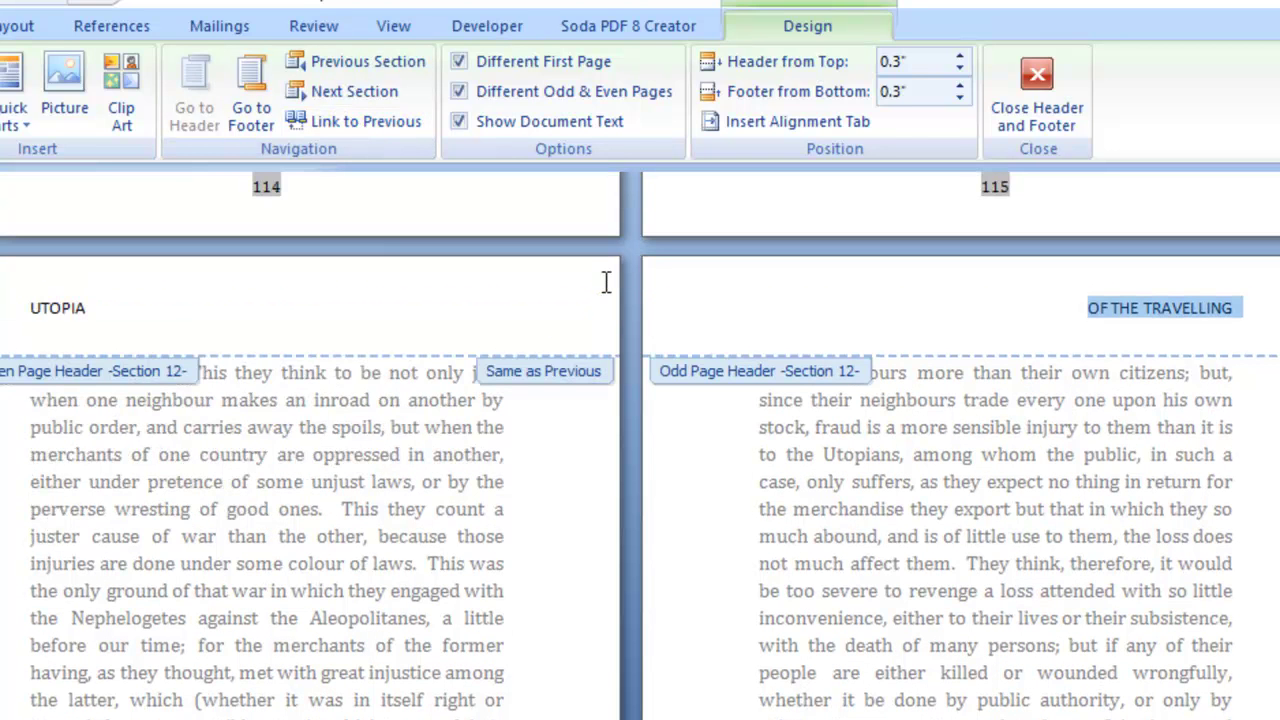
scroll(606, 282, up, 7)
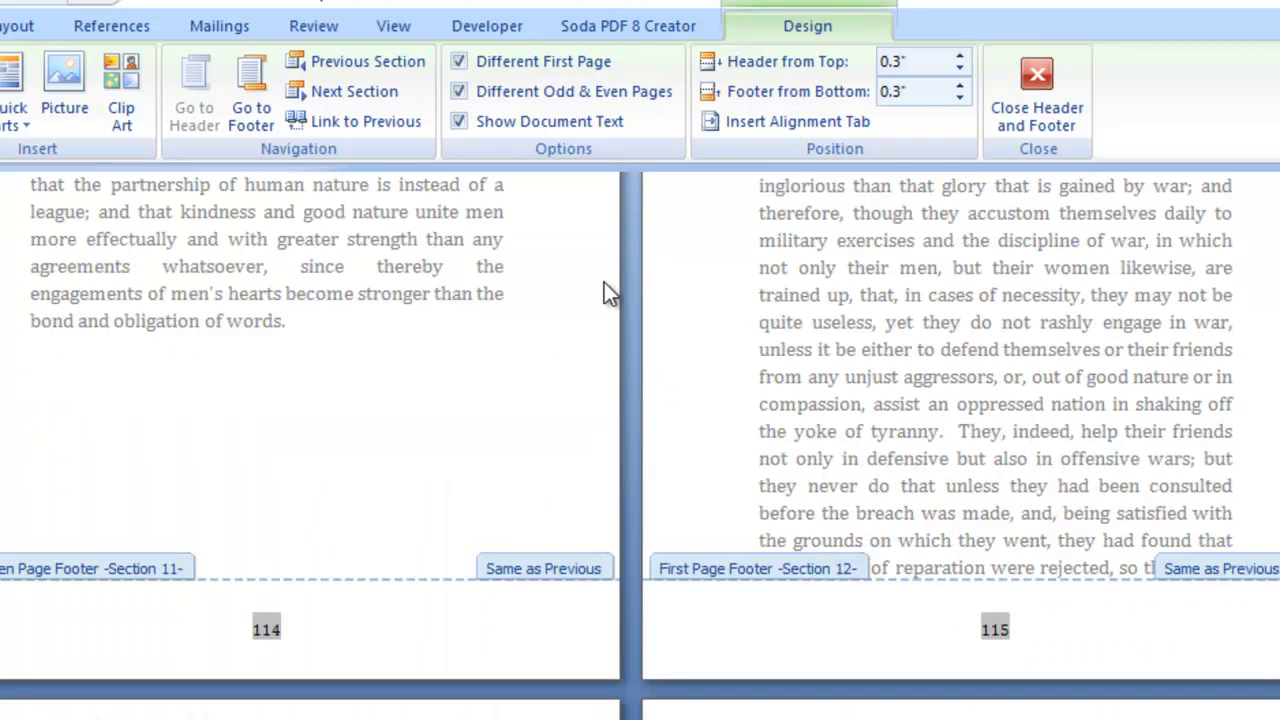
scroll(606, 284, up, 5)
scroll(604, 282, down, 3)
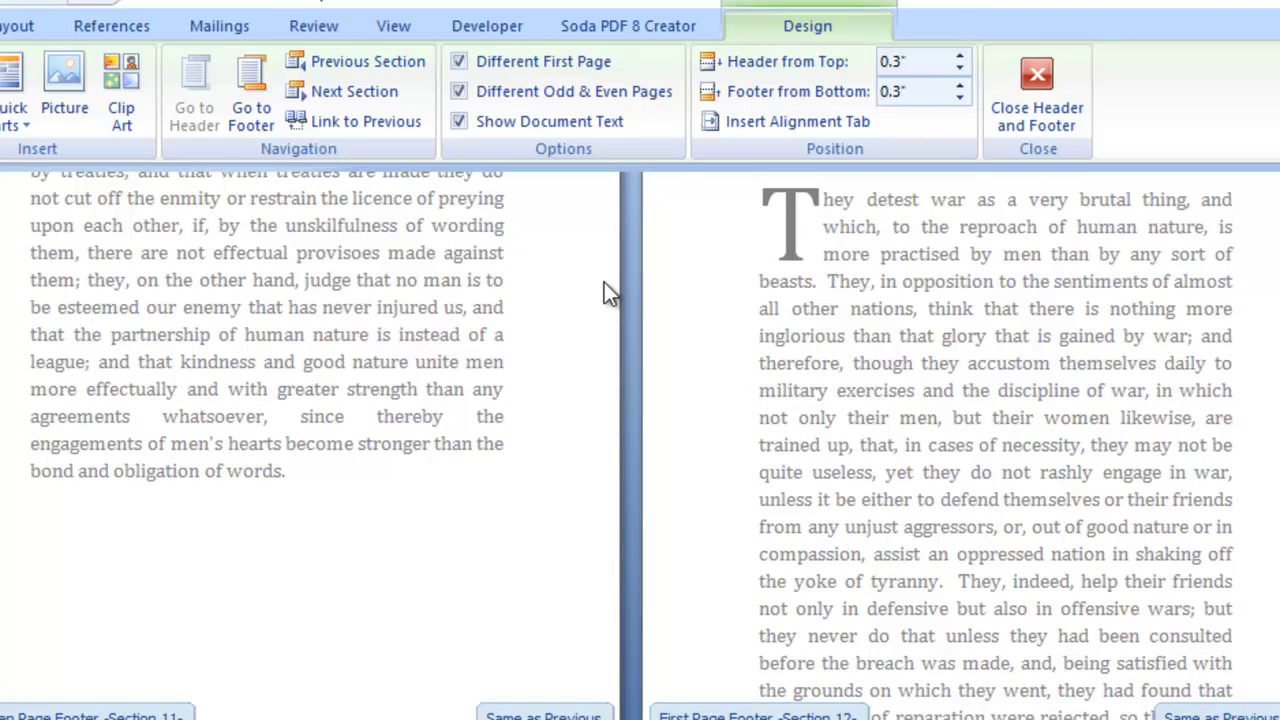
click(1037, 75)
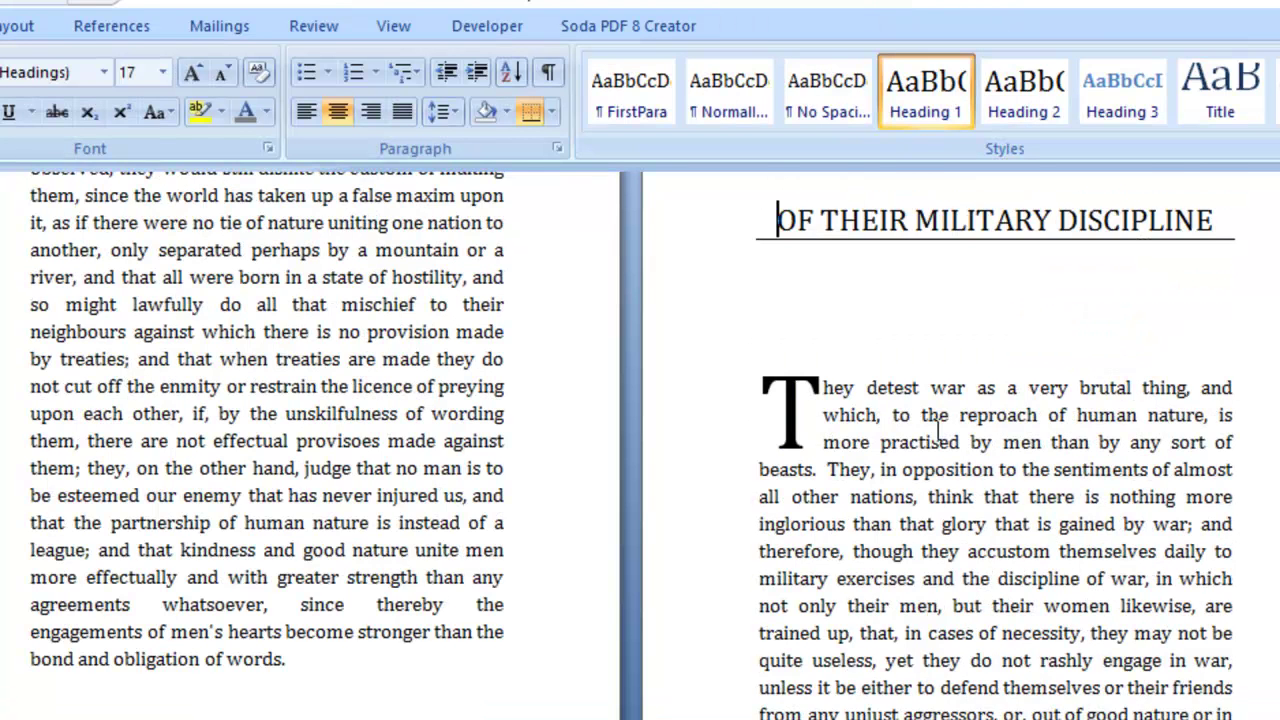
- Examine the page headers throughout the Of Their Military Discipline chapter and into the following religion chapter
scroll(938, 430, down, 6)
scroll(938, 430, up, 15)
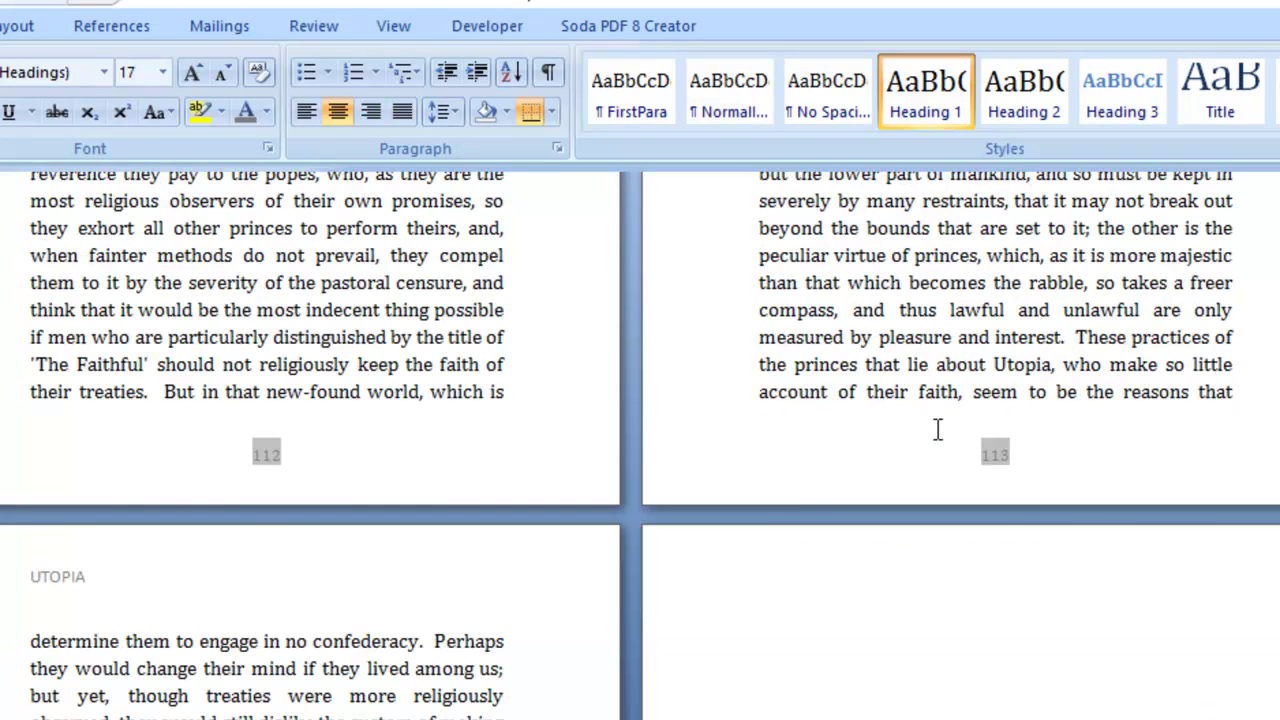
scroll(938, 430, up, 15)
scroll(1028, 546, down, 14)
scroll(1035, 559, down, 14)
scroll(1030, 548, down, 20)
scroll(1030, 548, down, 20)
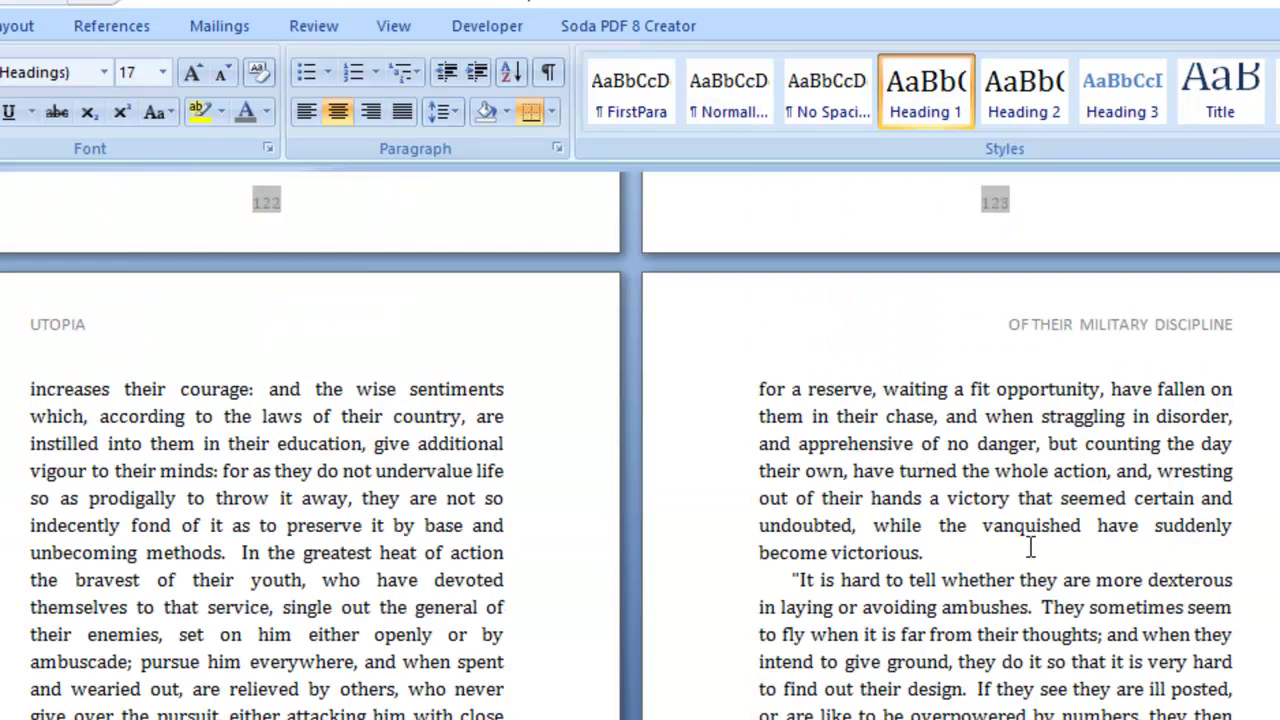
scroll(1030, 548, down, 20)
scroll(1030, 545, down, 8)
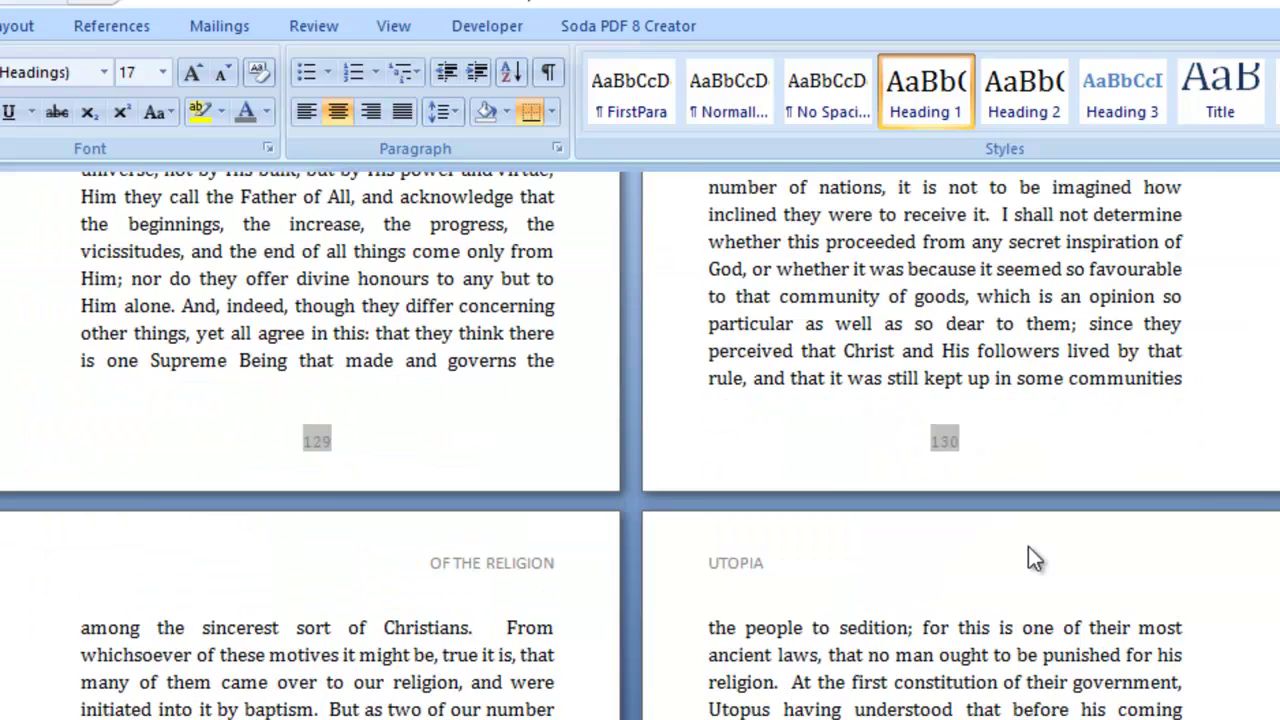
- Append an S to the OF THE RELIGION page header and leave header editing
scroll(1028, 546, up, 6)
scroll(600, 600, down, 8)
double_click(478, 600)
text(S)
click(1039, 73)
- Apply the Heading 1 style to the chapter title Of Their Slaves, and of Their Marriages
scroll(1028, 483, down, 3)
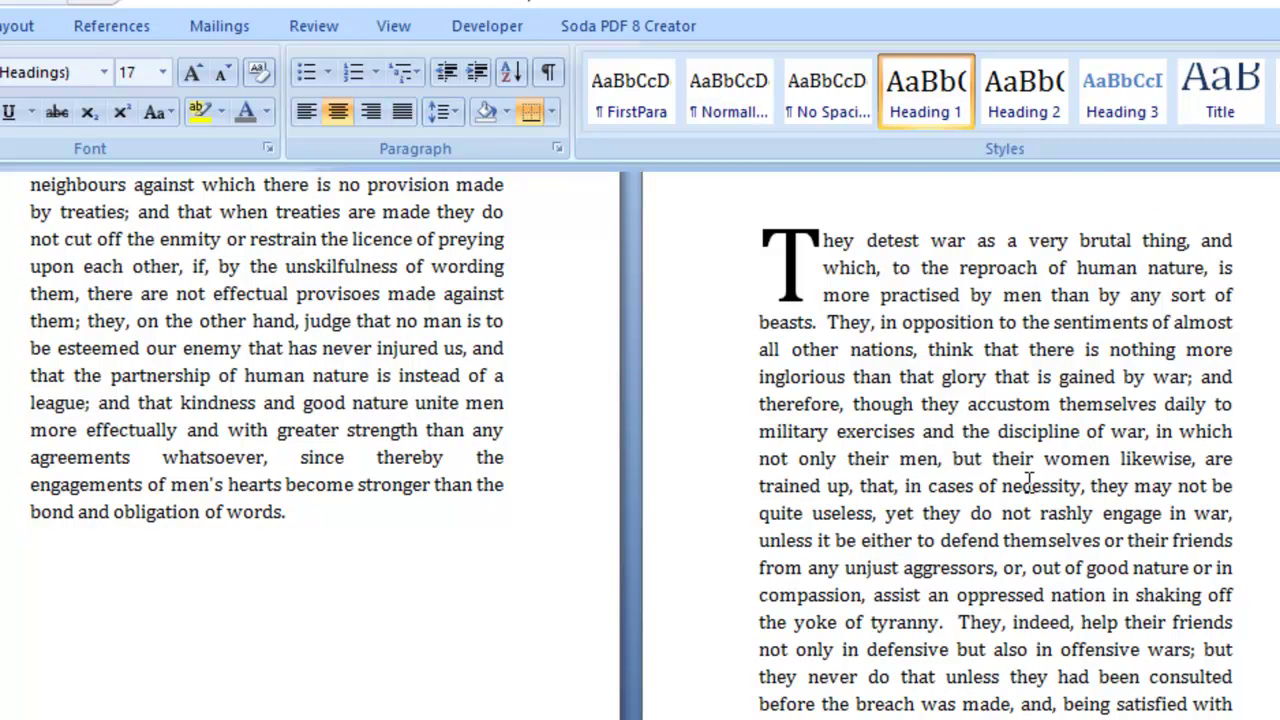
scroll(1028, 483, down, 8)
scroll(1030, 487, down, 5)
scroll(1028, 483, up, 10)
scroll(1028, 483, up, 20)
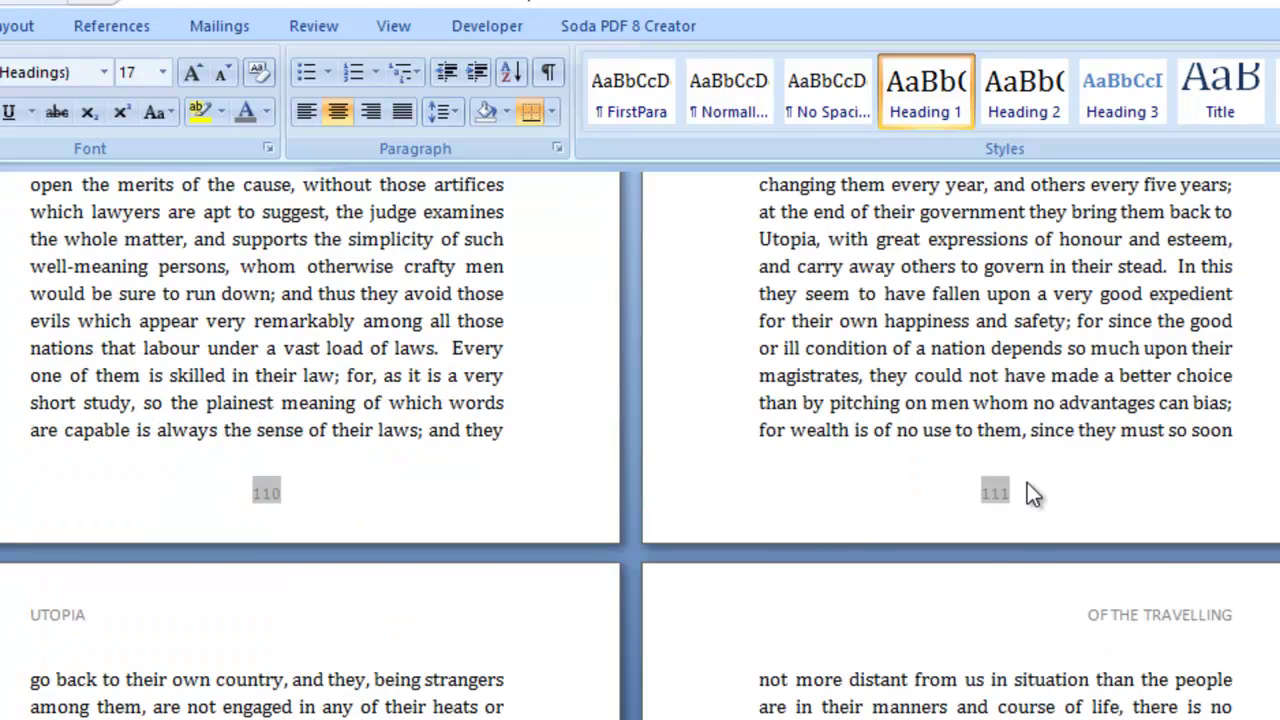
scroll(1030, 490, up, 10)
scroll(1027, 482, up, 10)
scroll(1030, 483, up, 10)
scroll(1028, 482, up, 10)
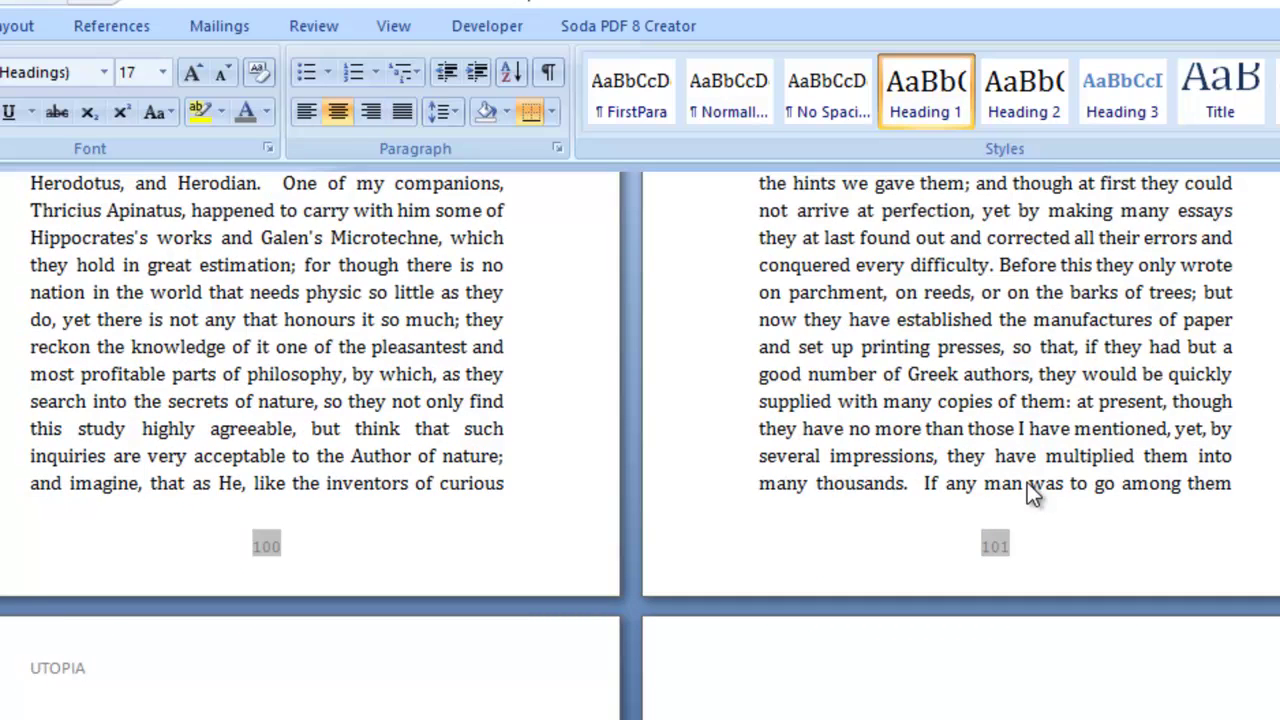
scroll(1027, 482, down, 4)
click(876, 207)
click(922, 92)
- Add a dropped initial spanning 3 lines, with 0" distance from text, to the first paragraph of the Slaves and Marriages chapter
scroll(956, 650, down, 3)
click(778, 466)
click(40, 8)
click(655, 388)
click(630, 631)
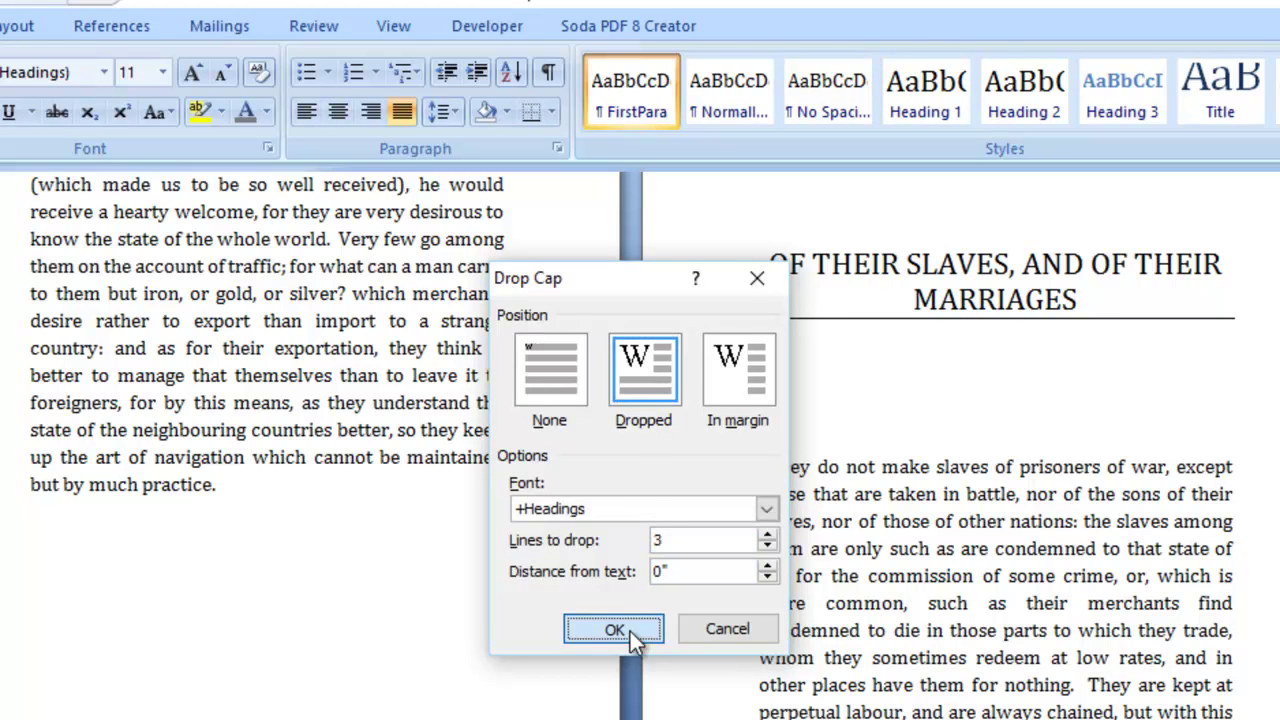
click(831, 470)
- Unlink the Section 11 odd-page header from the previous section and set its text to OF THEIR SLAVES & MARRIAGES
scroll(833, 478, down, 10)
scroll(835, 478, up, 10)
scroll(835, 478, down, 5)
double_click(880, 688)
click(322, 124)
click(320, 121)
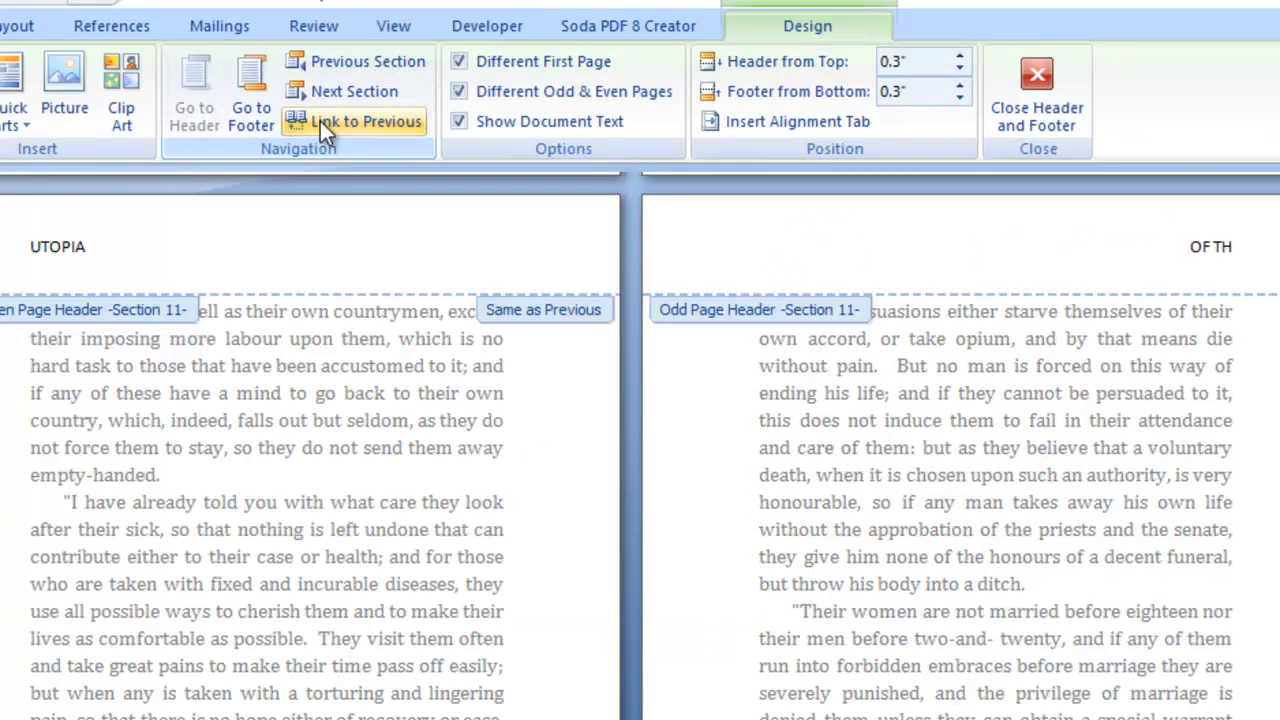
text(EIR SLAVES & MAR)
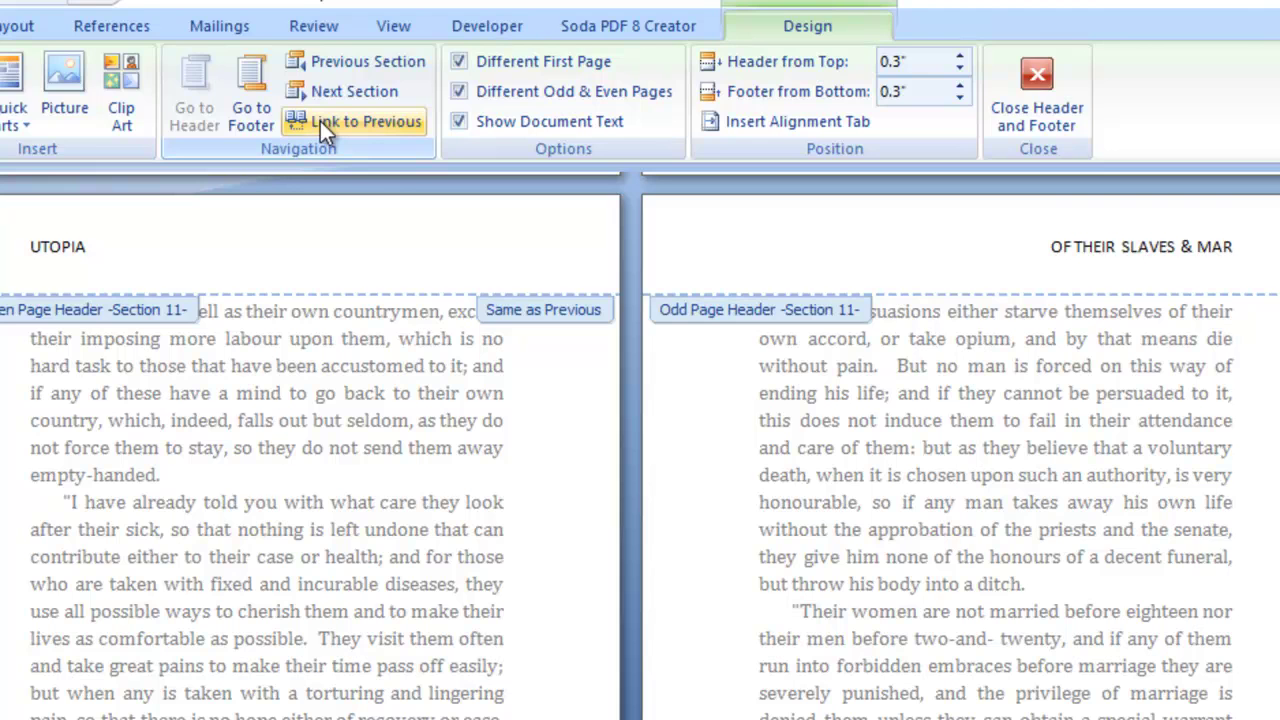
text(RIAGES)
click(1040, 75)
- Examine the pages and headers of the chapters preceding Of Their Slaves, and of Their Marriages
scroll(957, 572, up, 10)
scroll(957, 572, up, 8)
scroll(957, 580, up, 6)
scroll(957, 572, up, 8)
scroll(957, 574, up, 8)
scroll(957, 572, up, 20)
scroll(954, 570, up, 20)
scroll(955, 578, up, 20)
scroll(954, 572, up, 20)
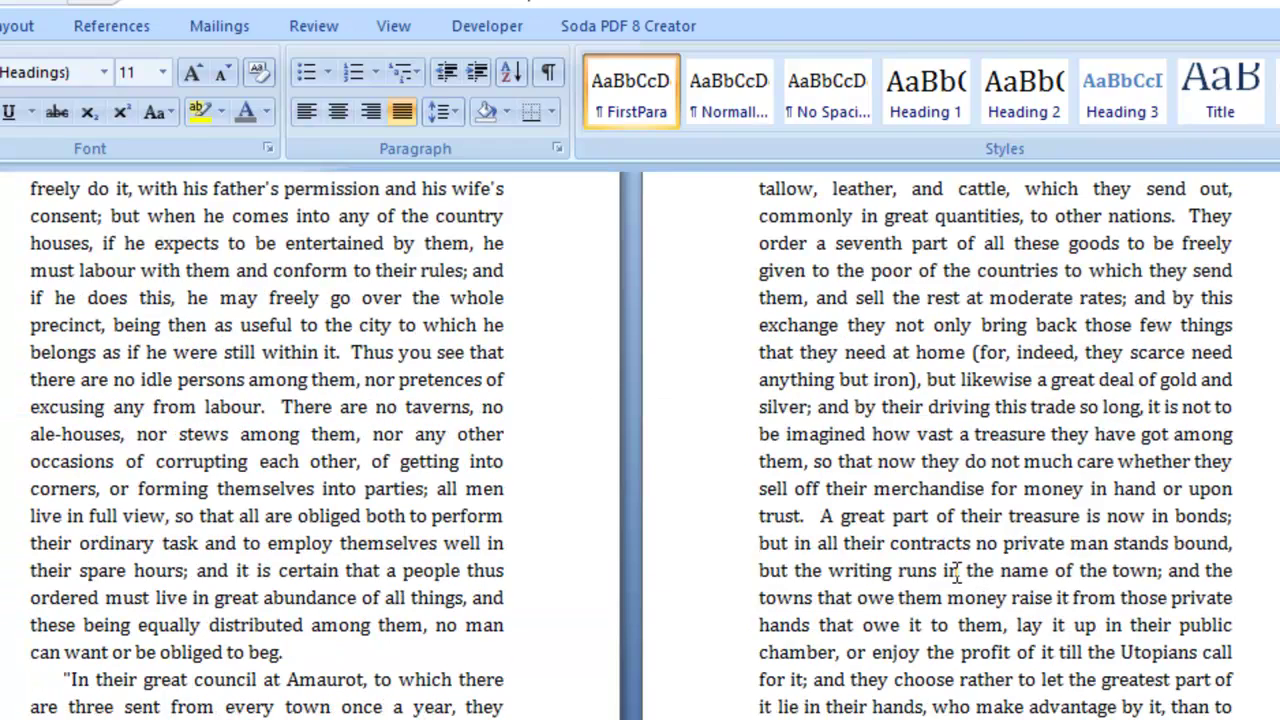
scroll(954, 572, up, 20)
scroll(955, 578, down, 5)
scroll(956, 572, down, 4)
scroll(957, 572, down, 20)
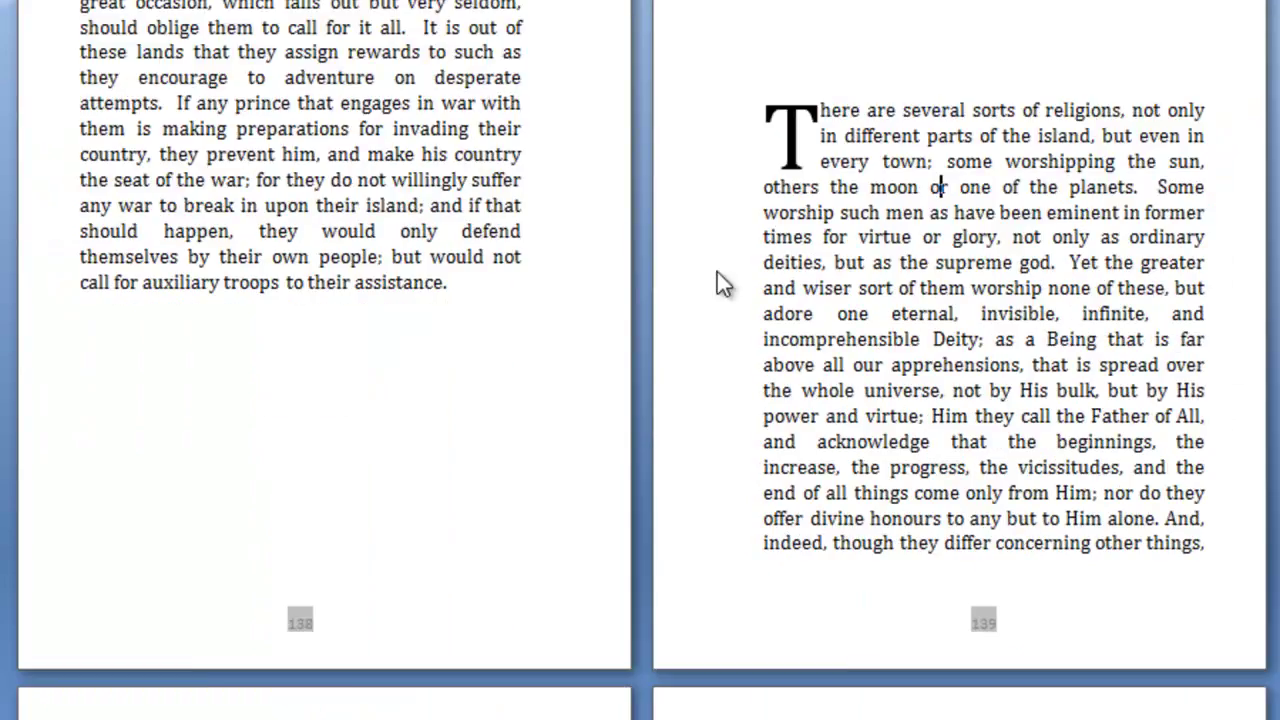
- Reduce the font size in the style of the indented body paragraphs, starting from the religion chapter's "By degrees" paragraph
scroll(716, 283, down, 6)
scroll(306, 320, down, 3)
click(313, 310)
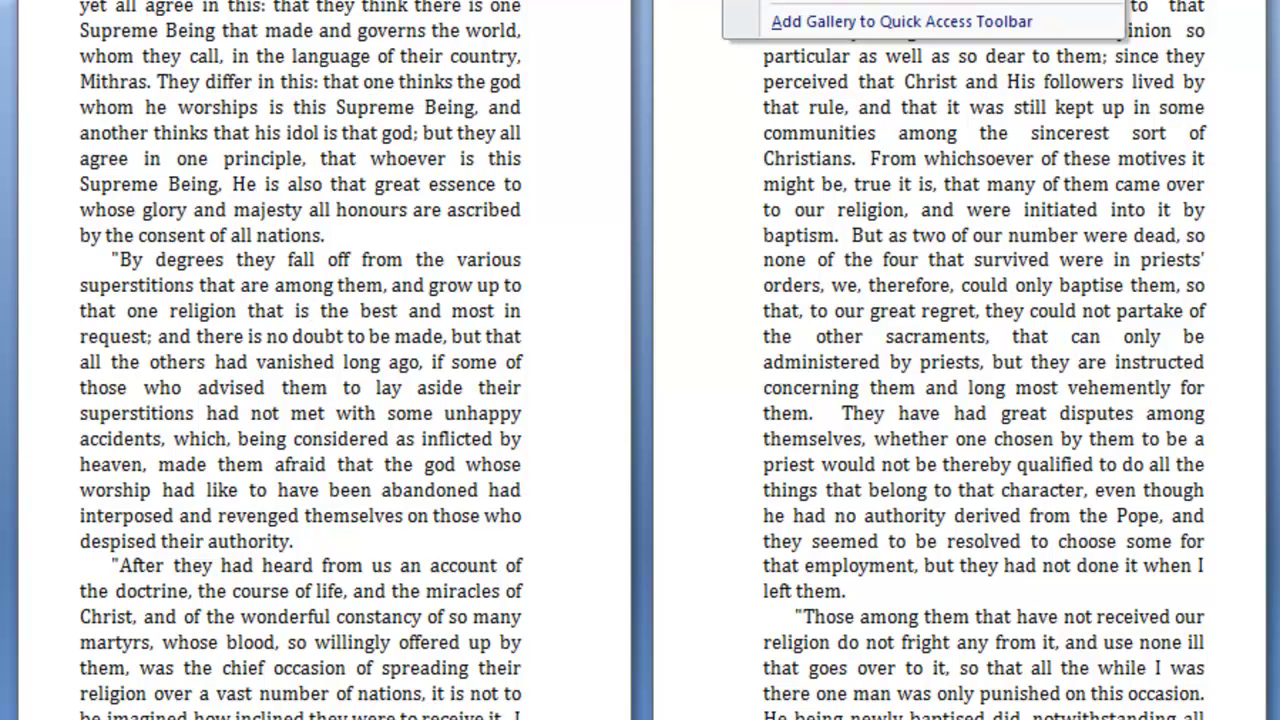
key(m)
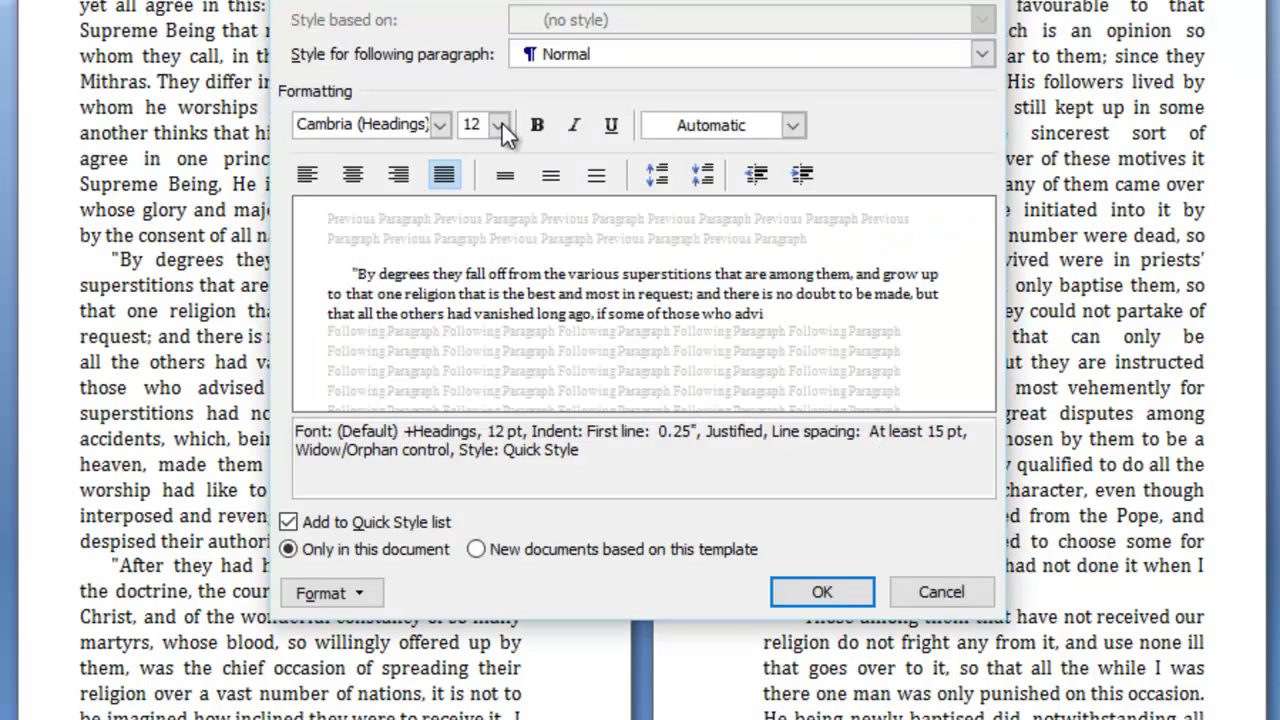
click(498, 124)
click(477, 208)
click(822, 592)
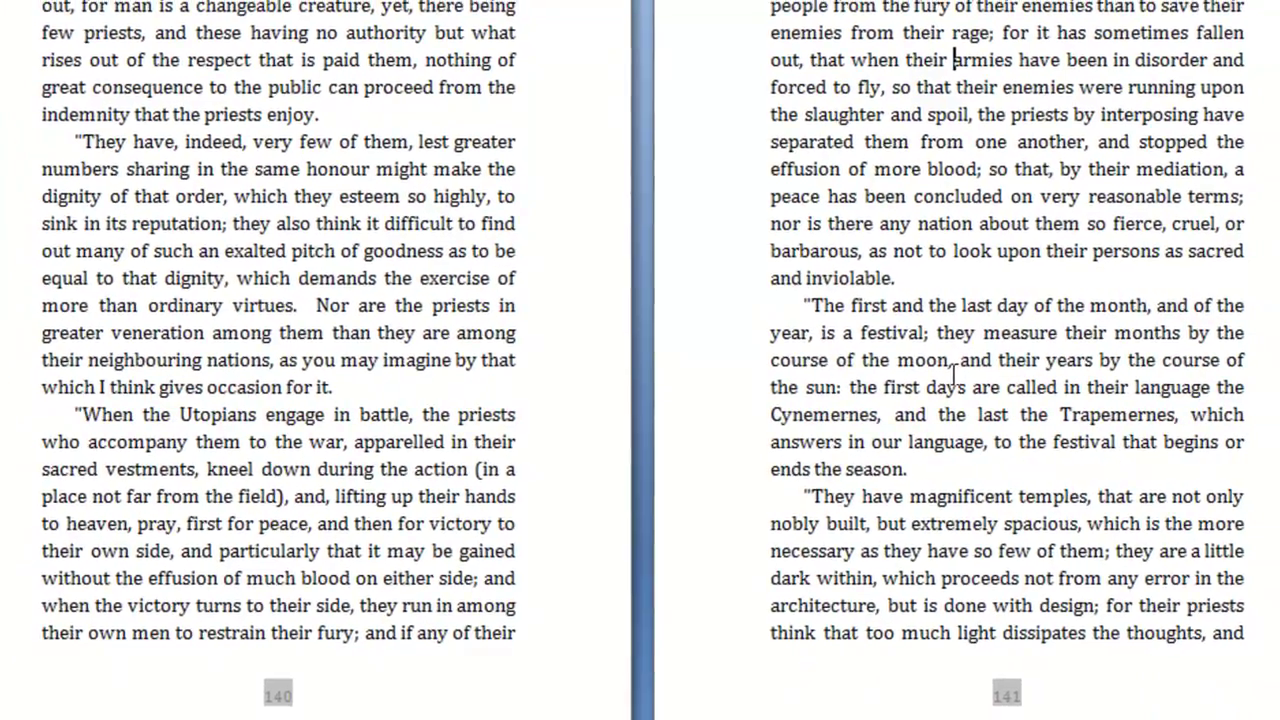
- Set the Project Gutenberg end matter, from the ***END OF THE PROJECT GUTENBERG EBOOK line to the document's end, to font size 10
scroll(953, 372, down, 10)
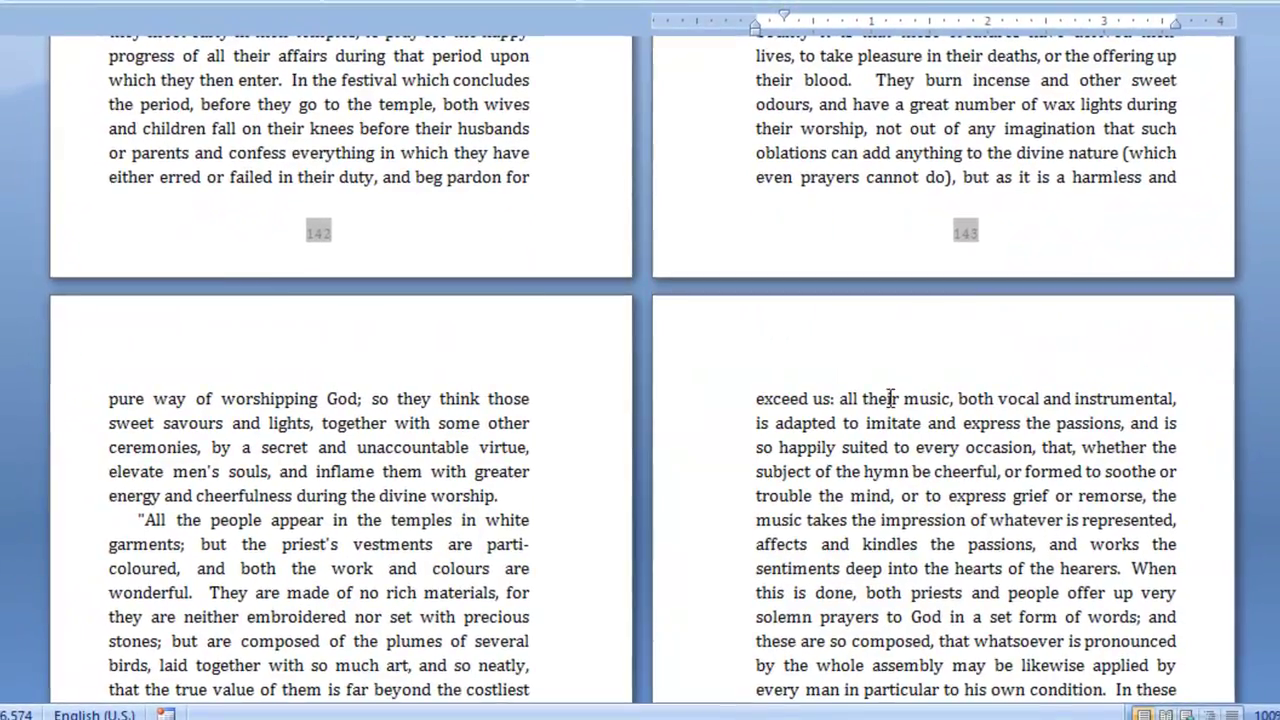
scroll(890, 398, down, 6)
key(ctrl+End)
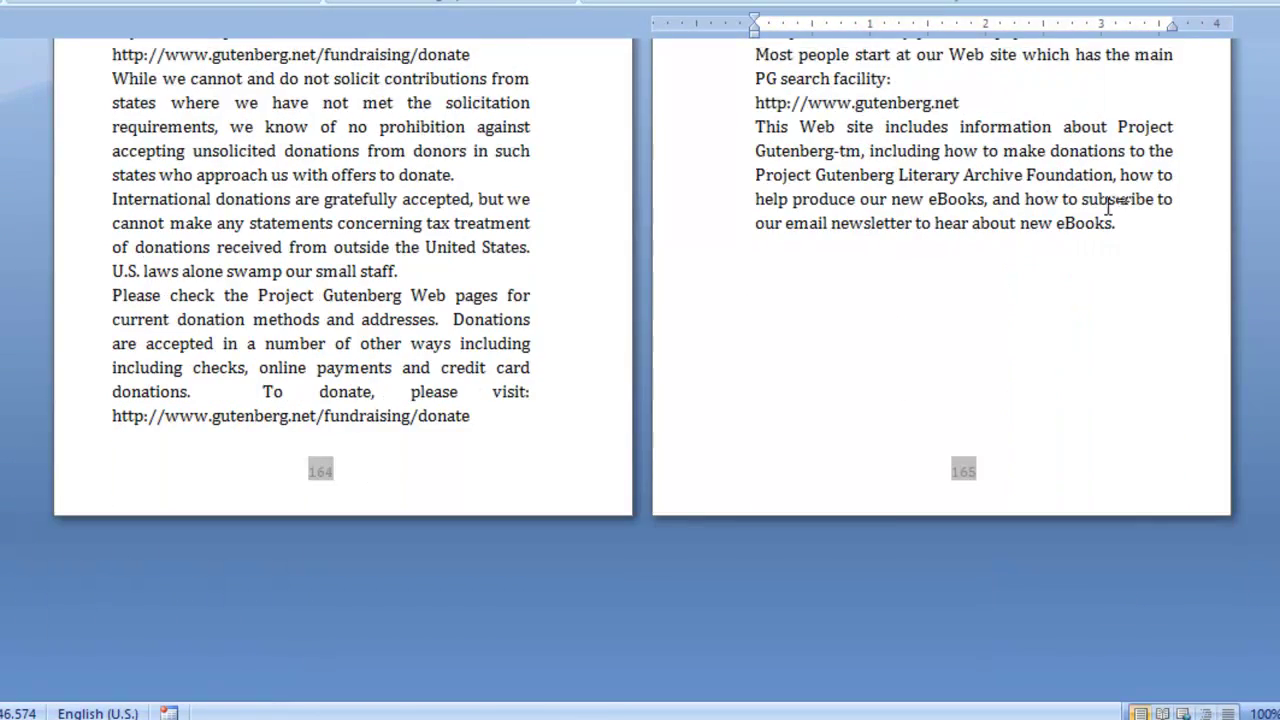
scroll(573, 300, up, 7)
scroll(573, 300, up, 8)
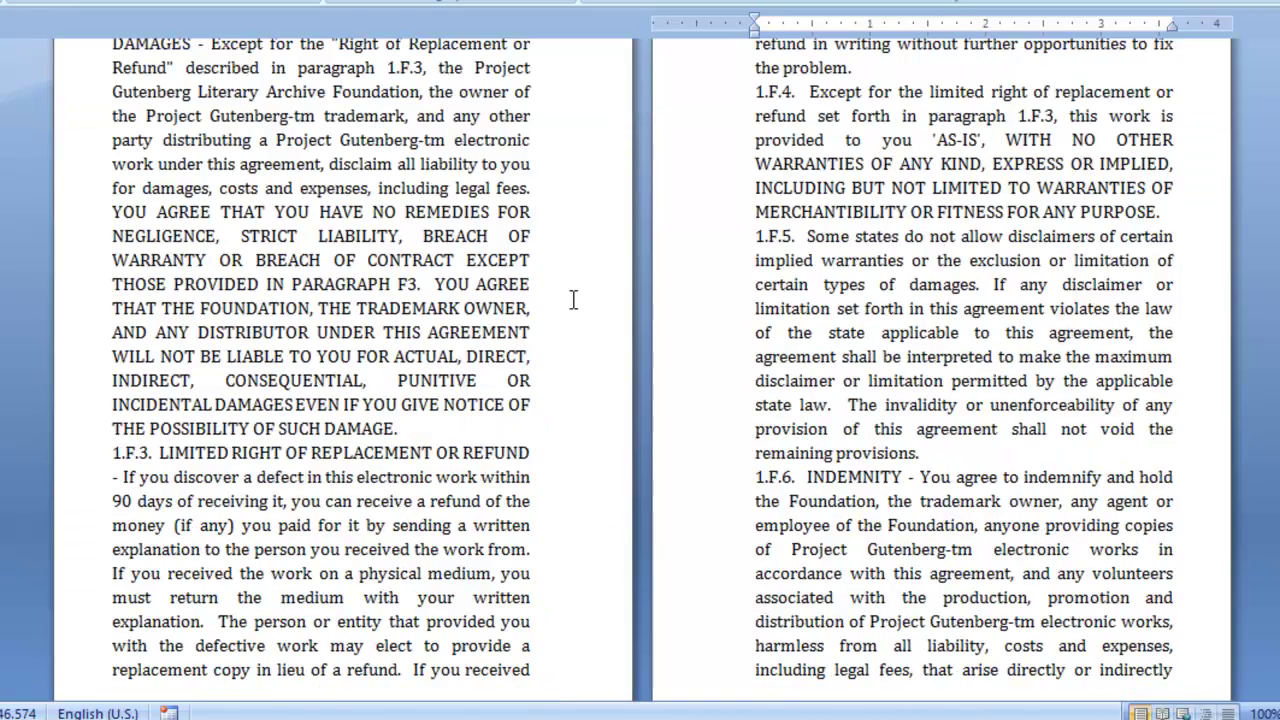
scroll(573, 300, up, 8)
scroll(573, 300, up, 15)
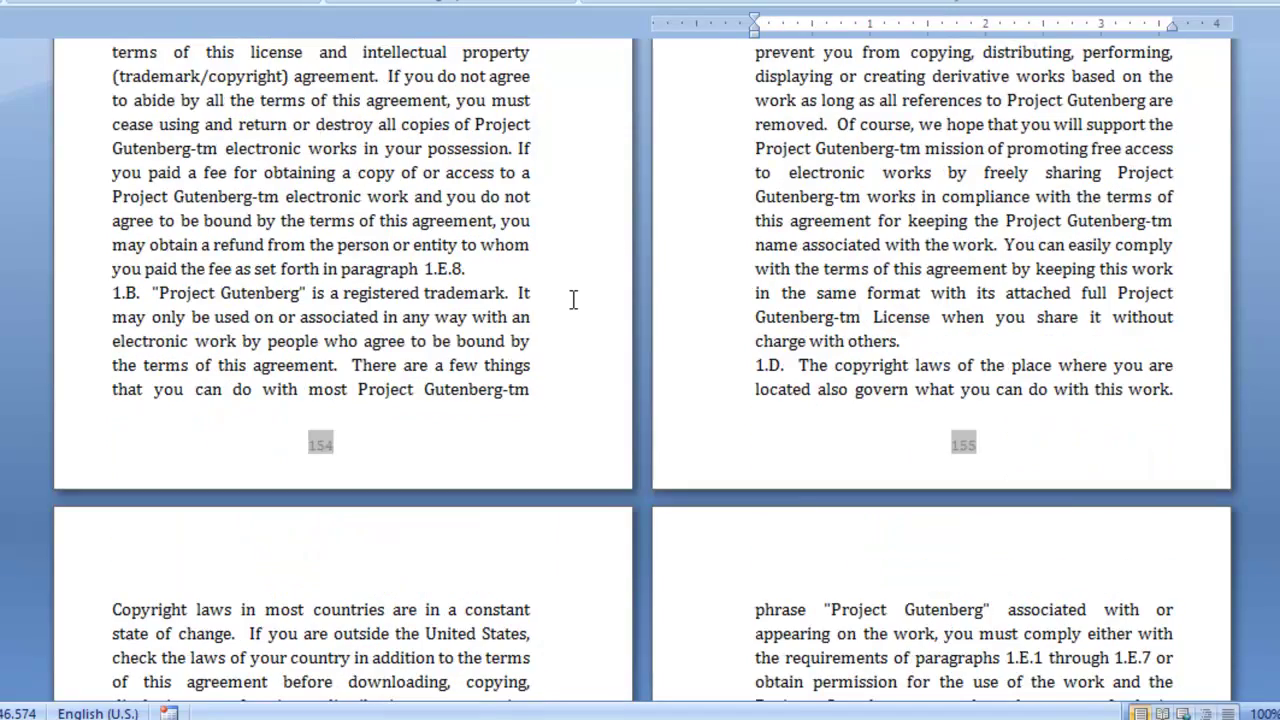
scroll(573, 300, up, 20)
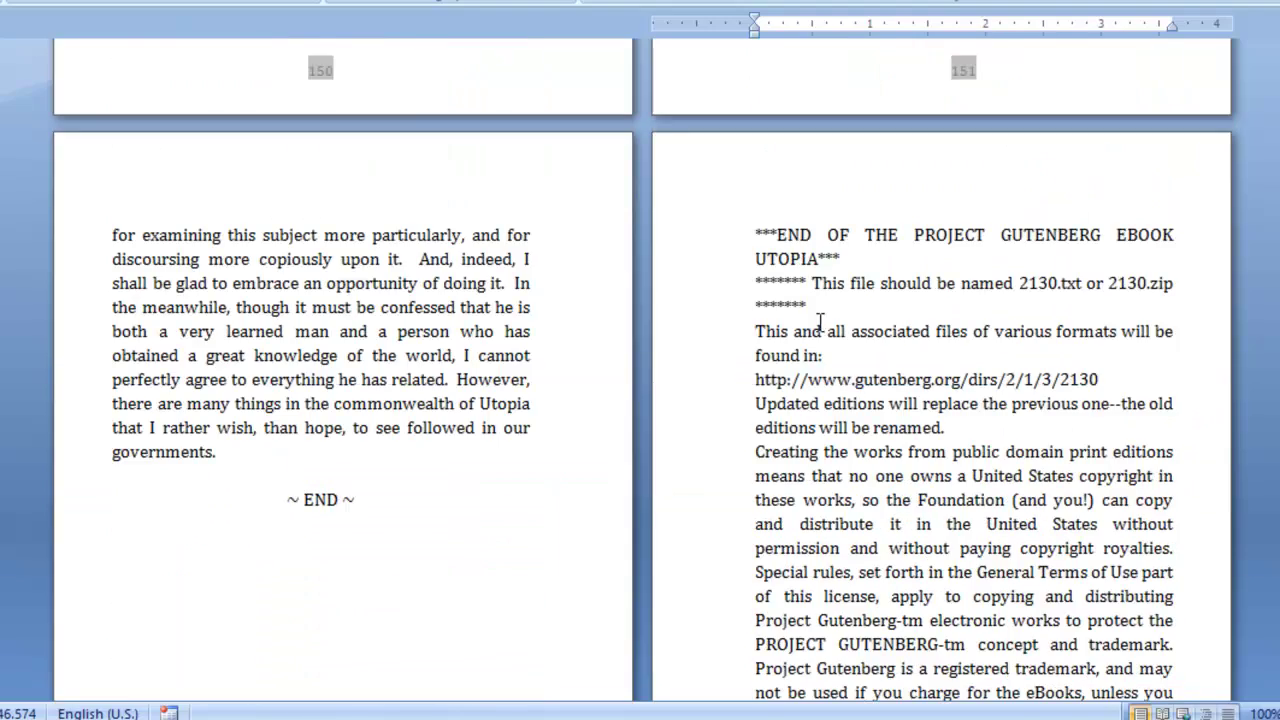
scroll(758, 300, up, 1)
click(759, 308)
key(ctrl+shift+End)
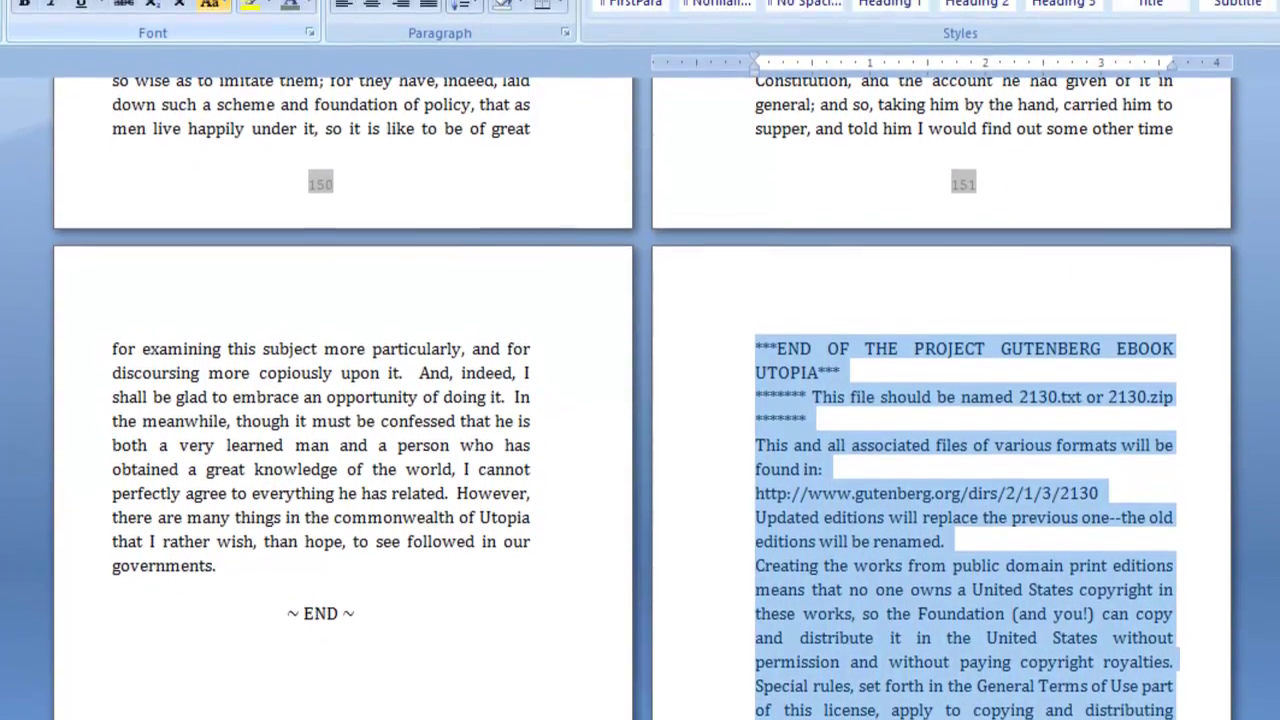
click(216, 1)
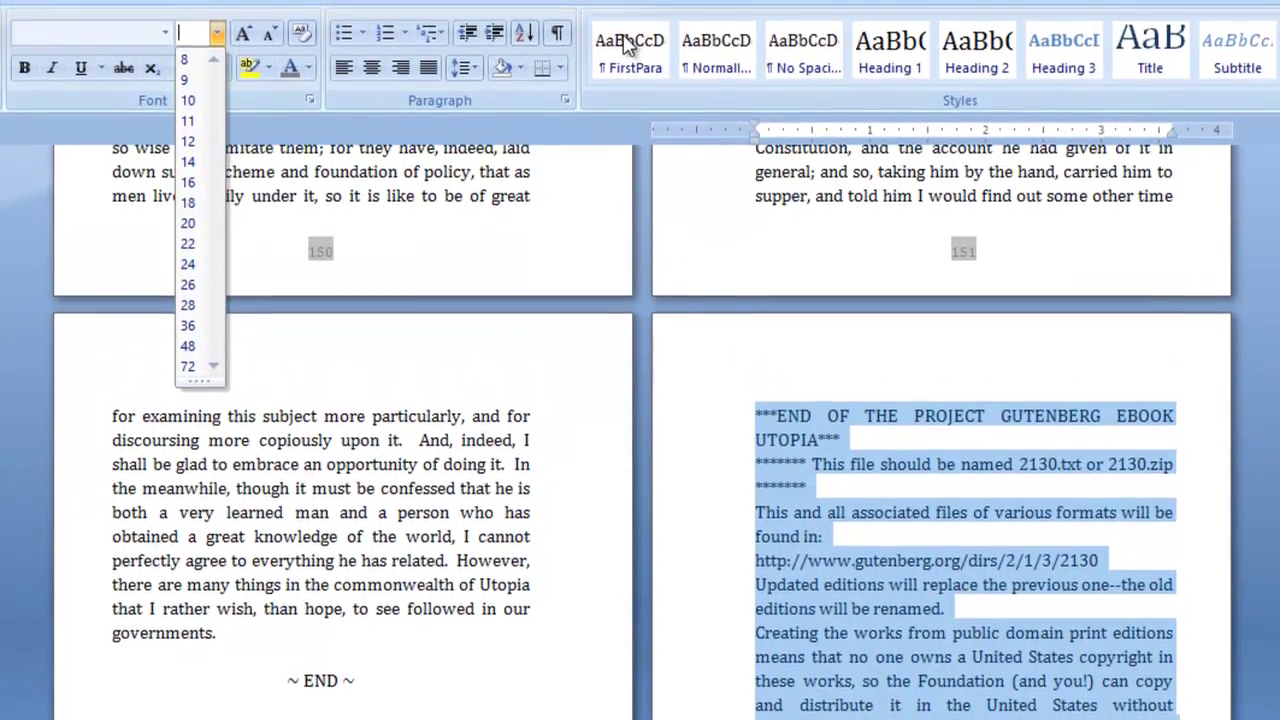
click(628, 45)
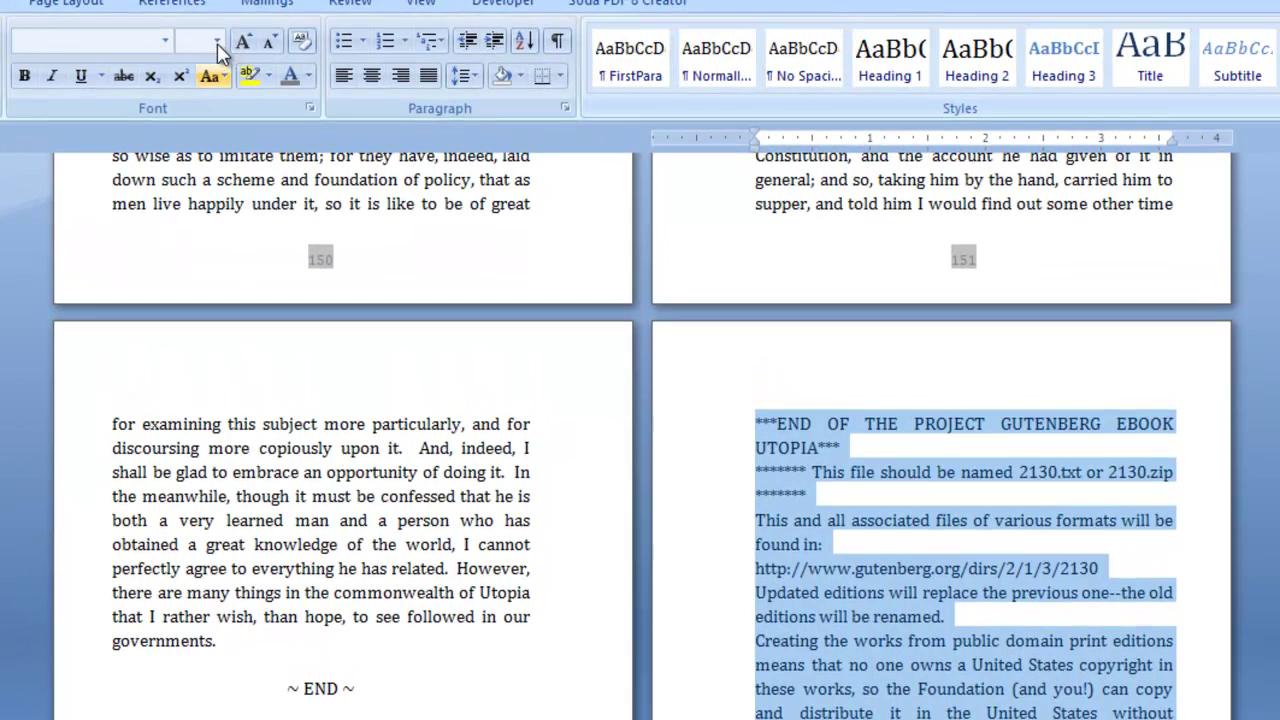
click(217, 43)
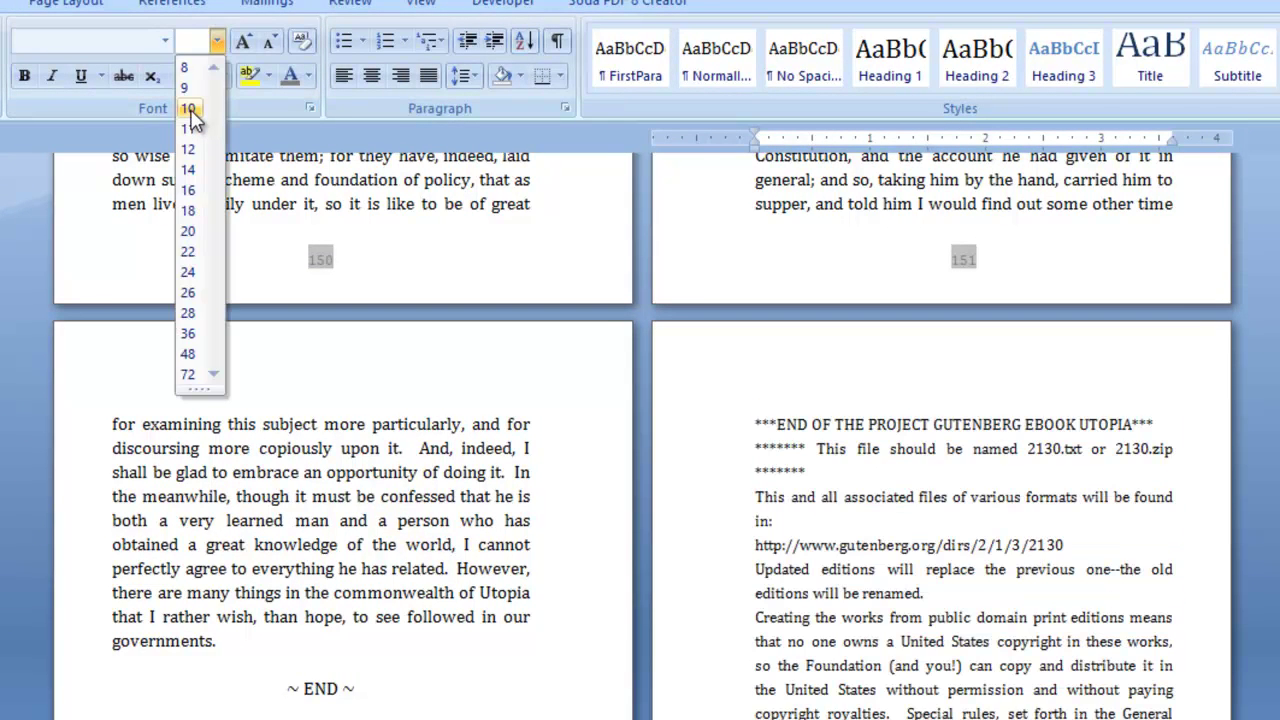
click(191, 110)
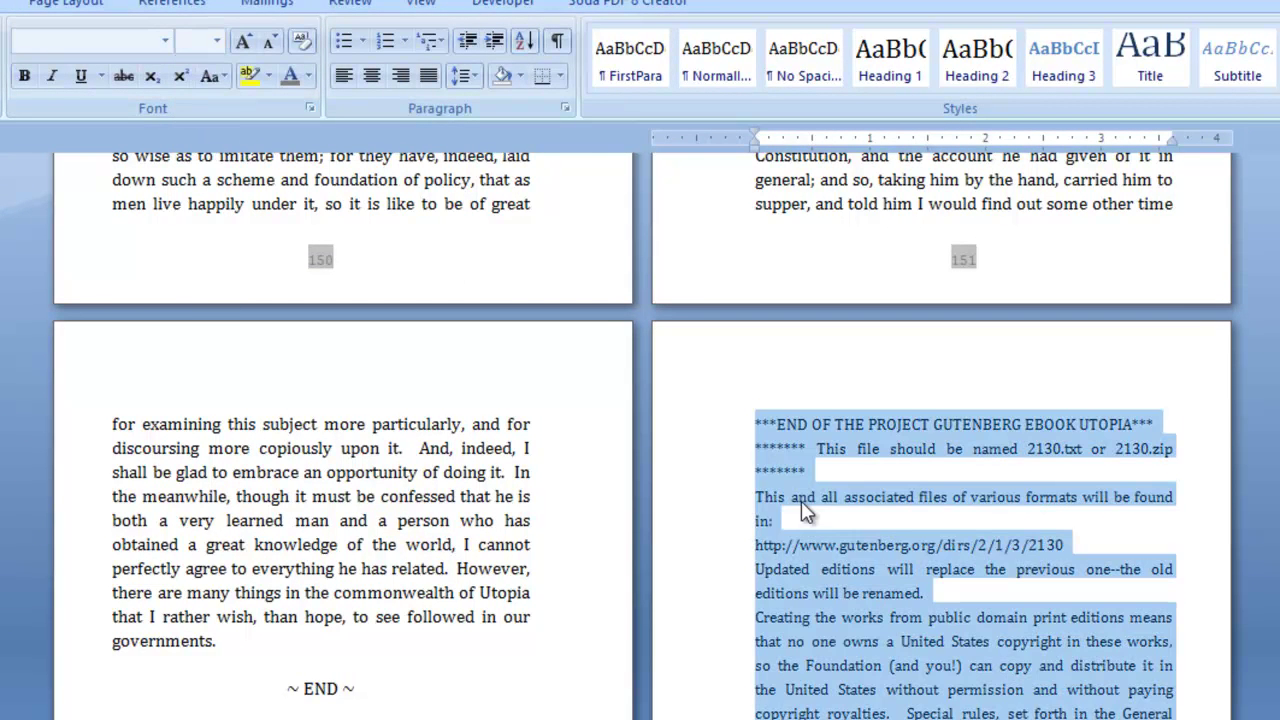
- Give the selected Project Gutenberg end matter 1 pt spacing after paragraphs and single line spacing
key(alt+o)
key(p)
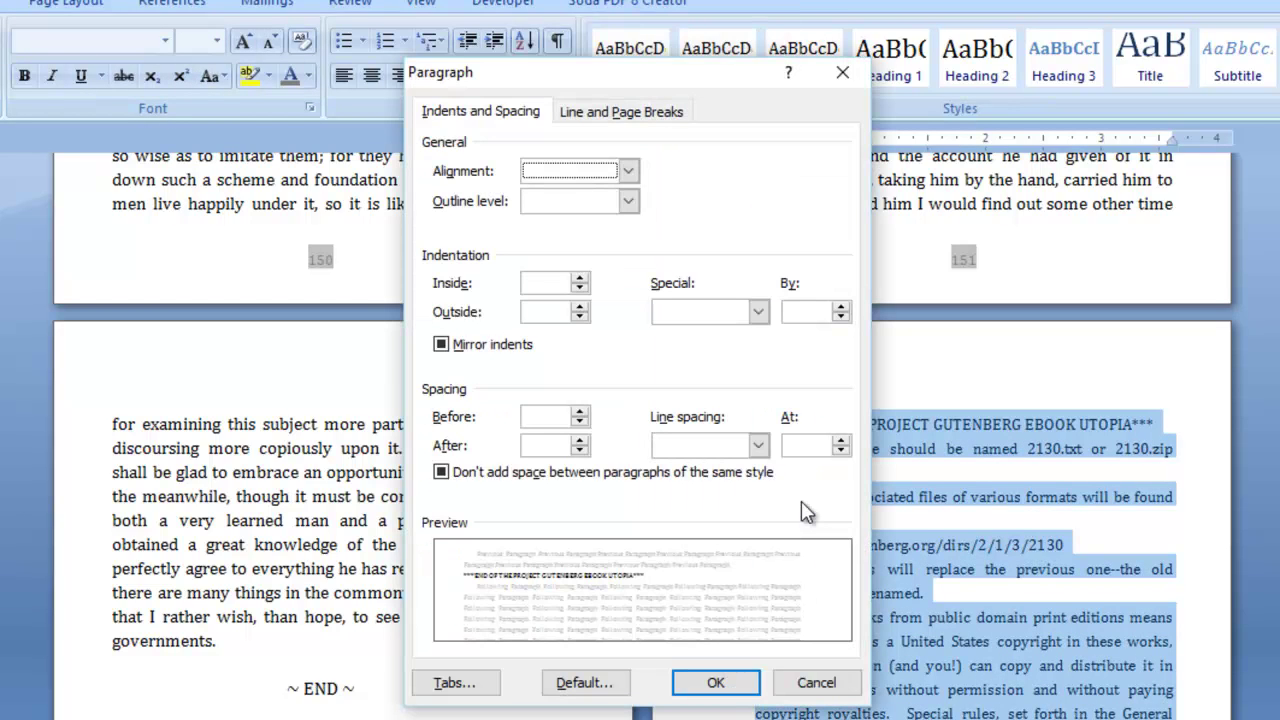
click(579, 441)
text(1pt)
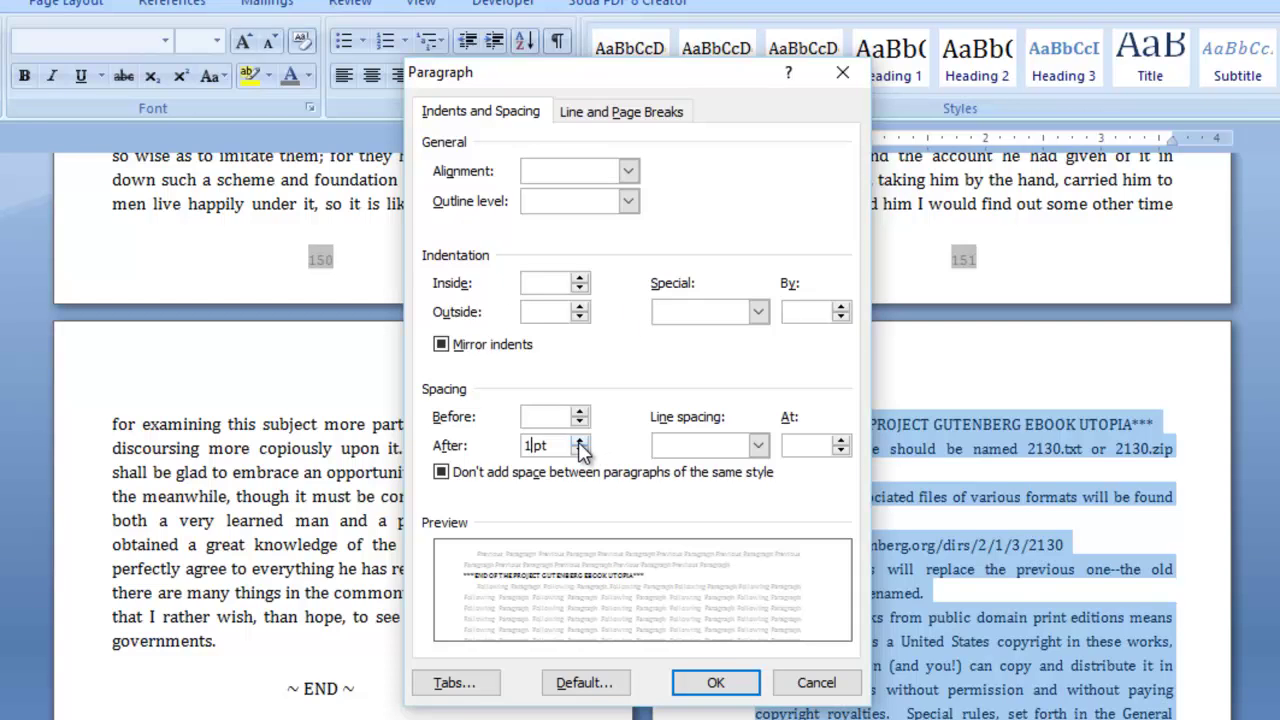
key(Tab)
key(Tab)
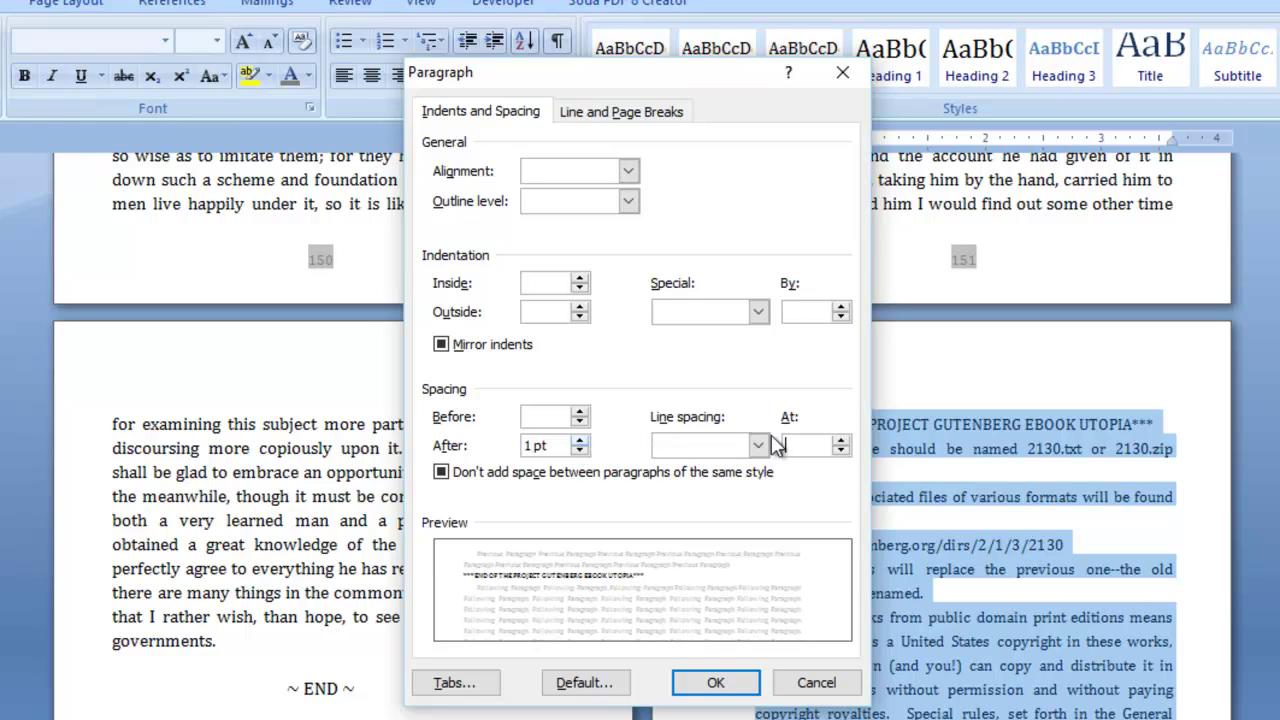
click(759, 446)
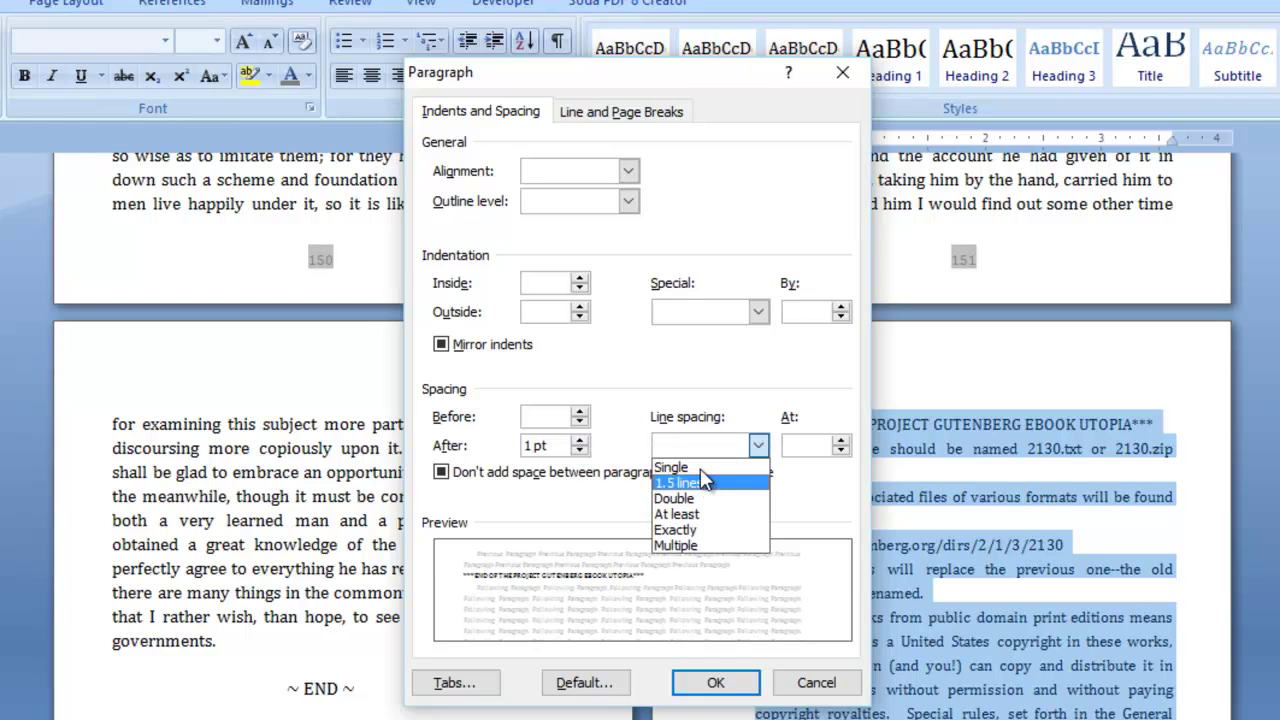
click(700, 468)
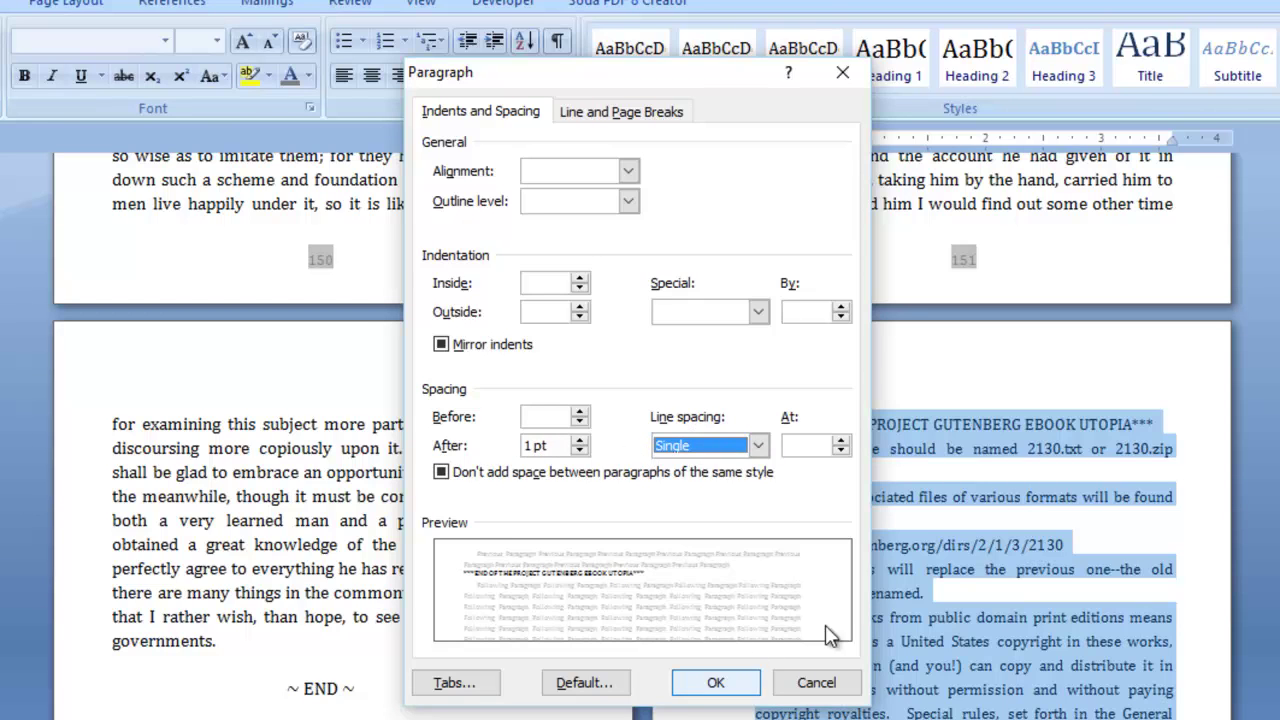
key(Return)
click(951, 592)
scroll(953, 594, down, 5)
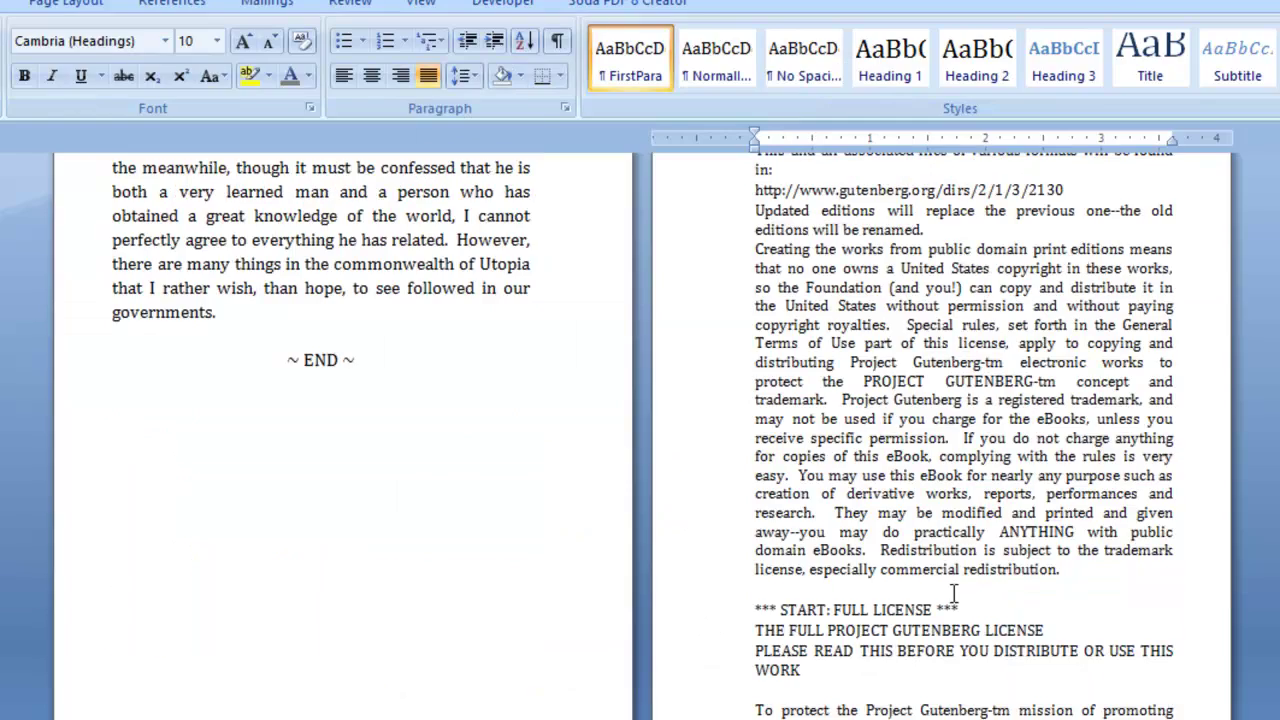
- Examine the compacted Project Gutenberg license pages through to the end of the document
scroll(953, 594, down, 10)
scroll(953, 594, down, 10)
scroll(953, 594, down, 20)
scroll(953, 600, down, 5)
scroll(953, 595, down, 4)
scroll(883, 432, down, 12)
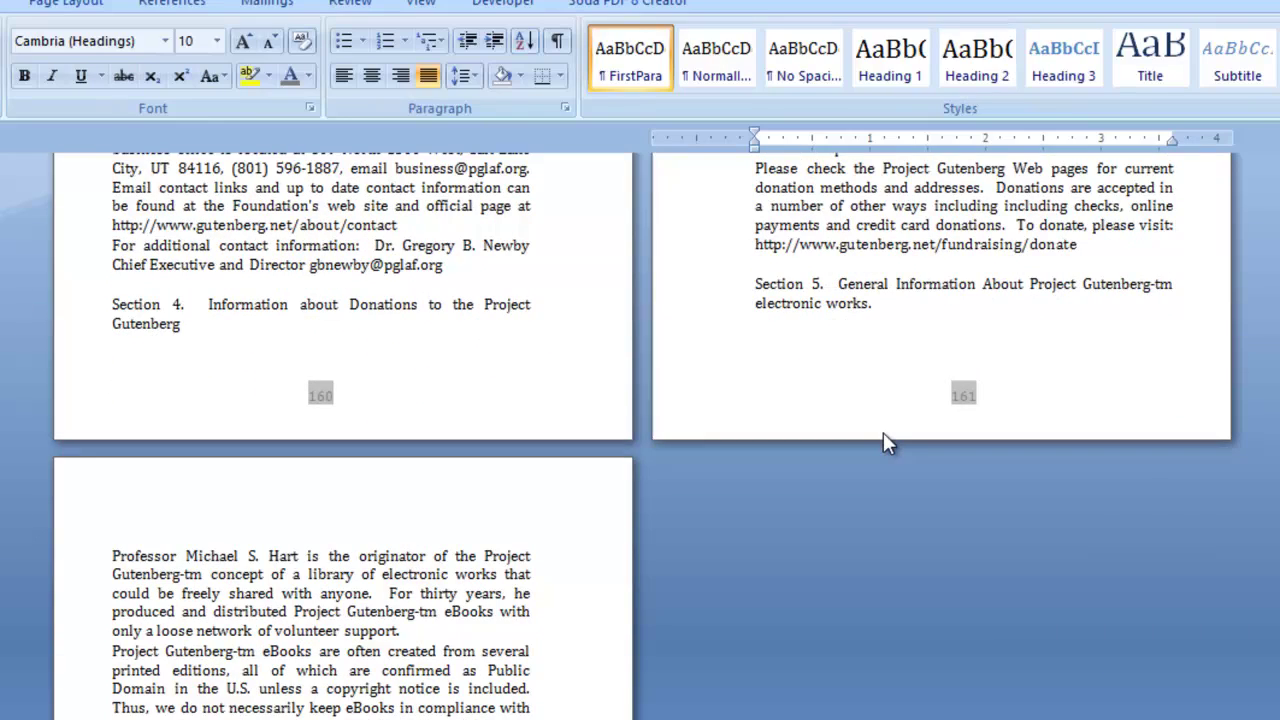
scroll(883, 432, down, 6)
click(347, 343)
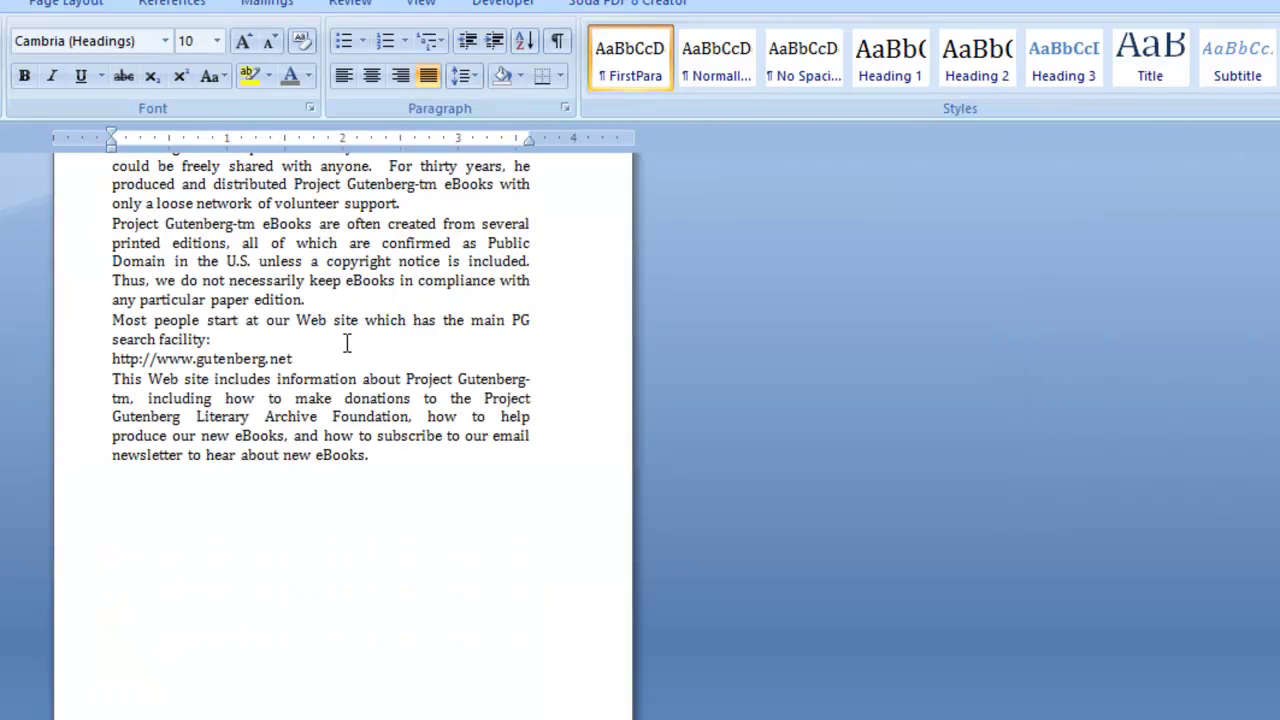
- Set the opening Project Gutenberg notice to size 10, centre its introduction and ***START line, and separate the title details with blank lines
key(ctrl+Home)
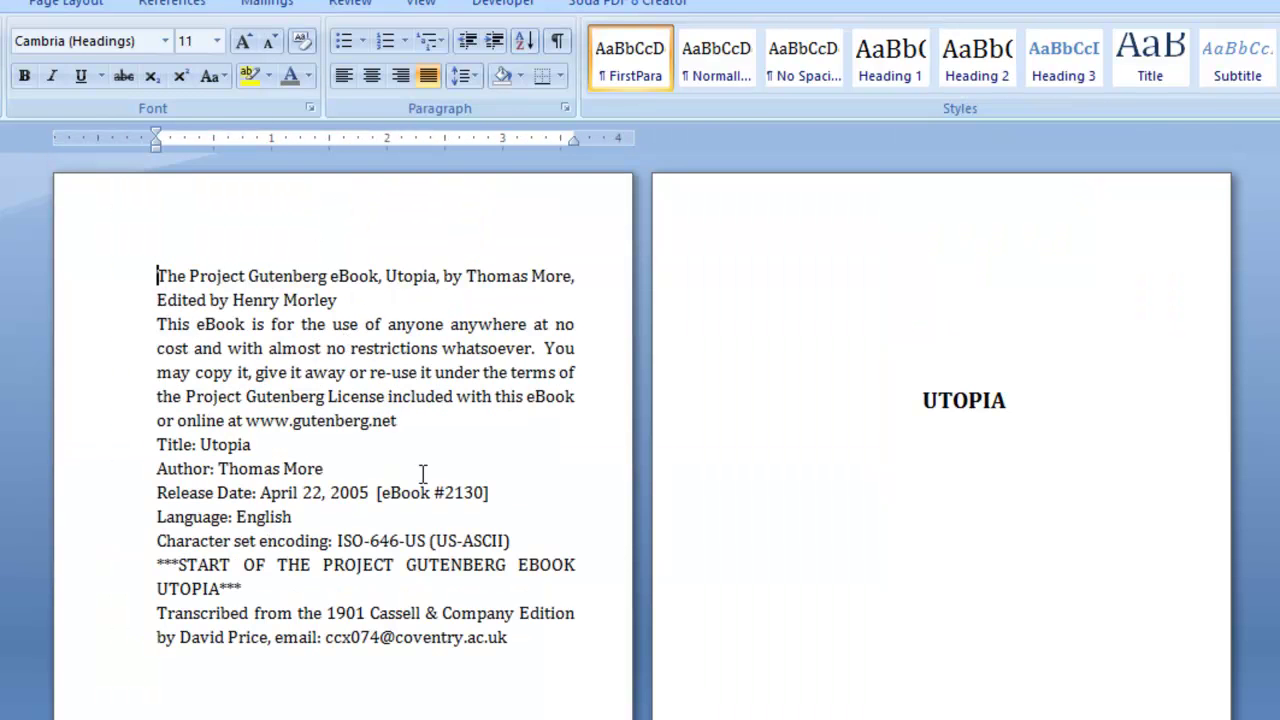
key(ctrl+e)
key(Return)
key(Down)
key(Down)
key(Return)
key(Return)
key(ctrl+e)
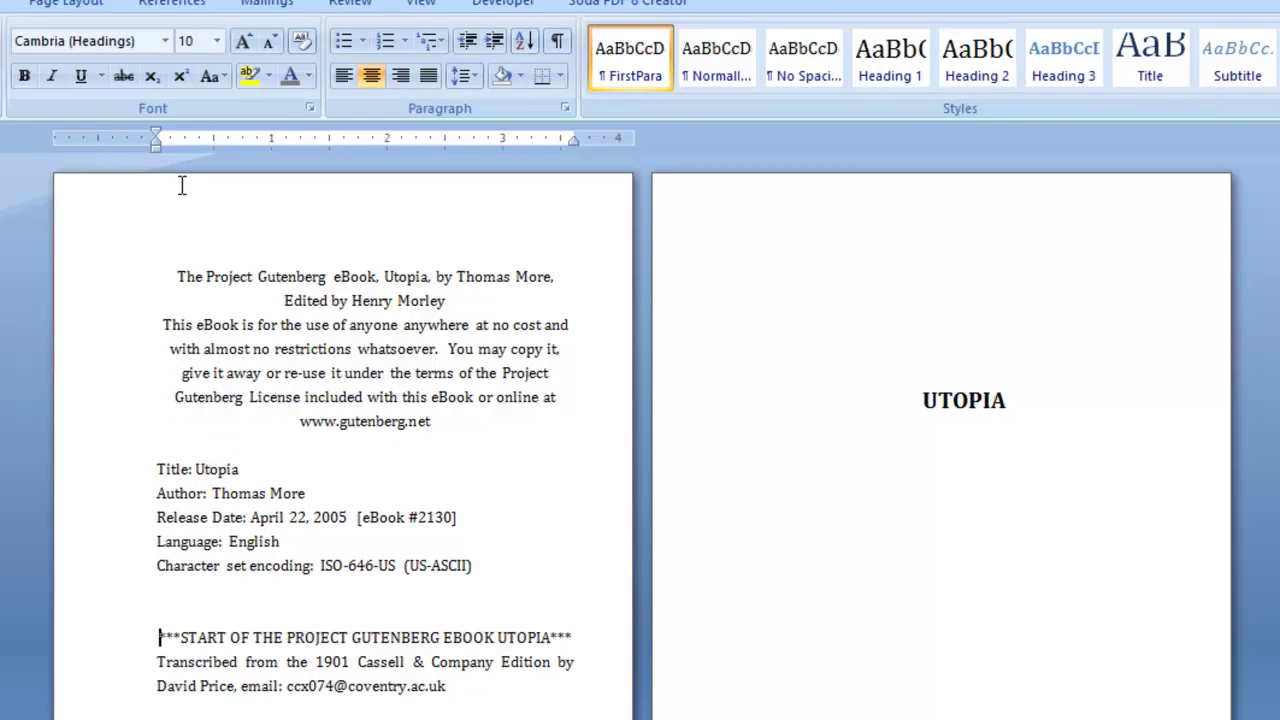
key(Down)
- Apply Capitalize Each Word to all the table of contents entries
scroll(918, 507, down, 5)
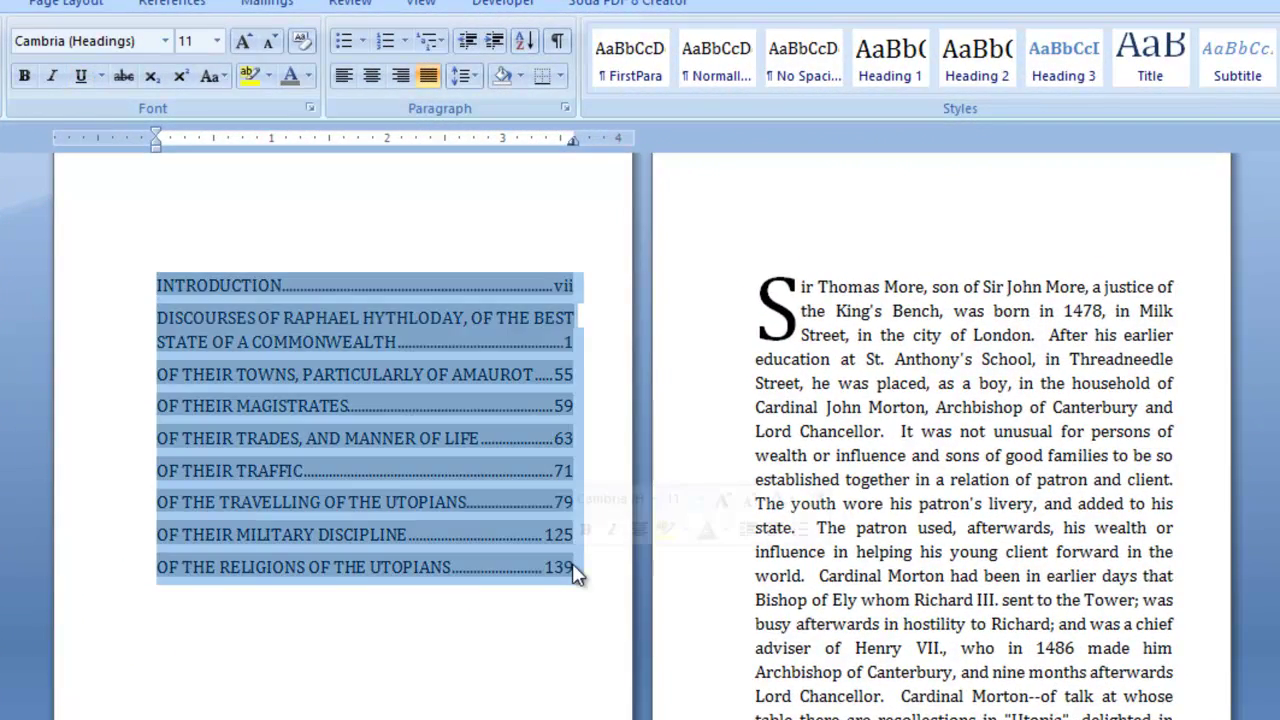
scroll(574, 567, up, 3)
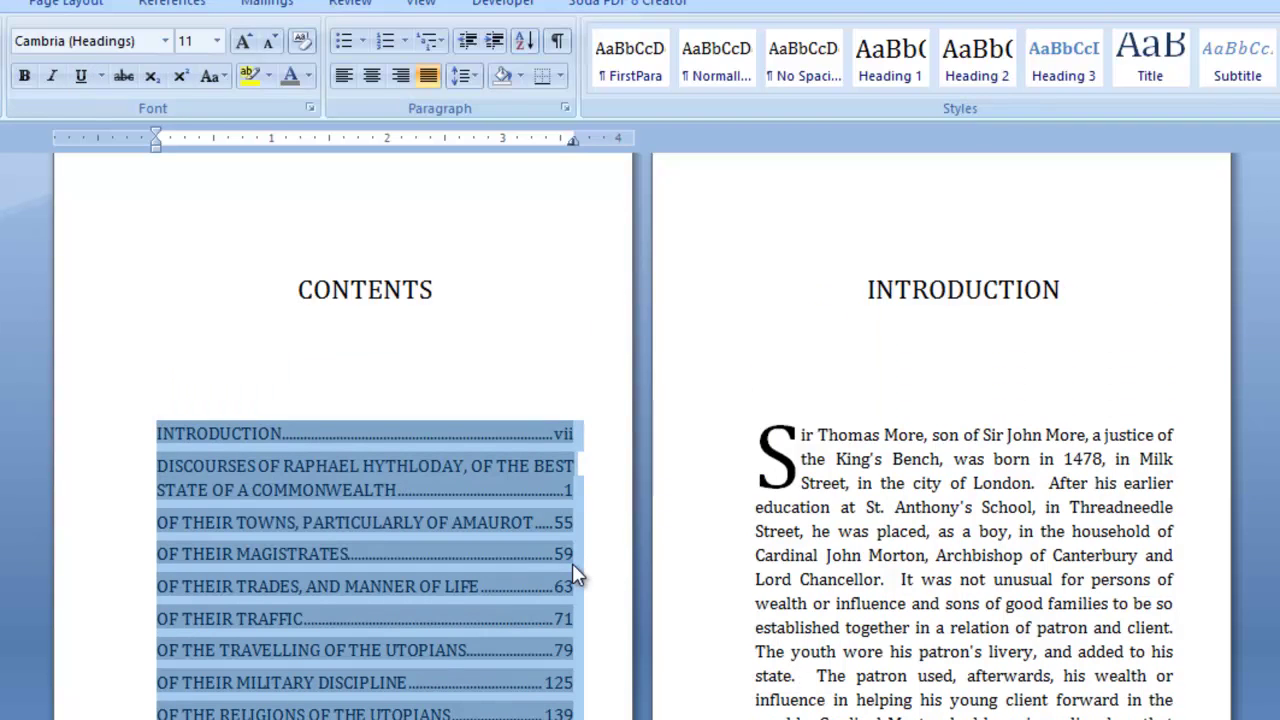
click(221, 76)
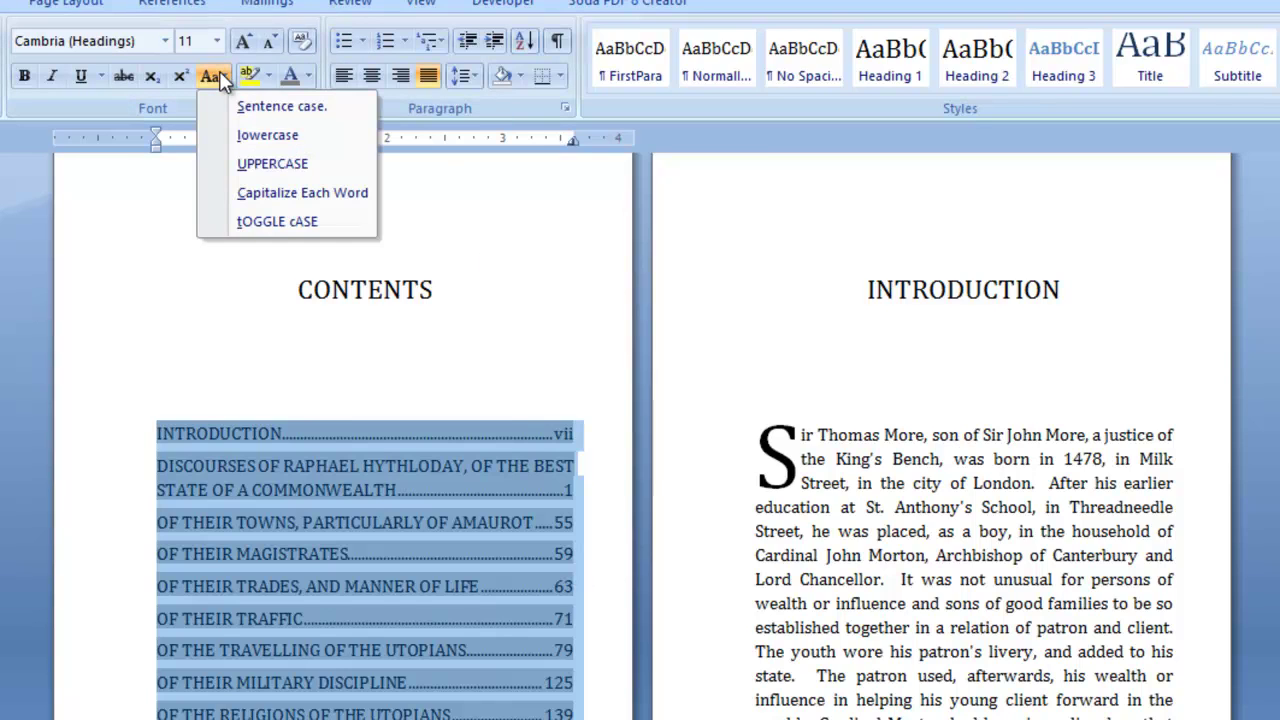
click(320, 196)
- Give the table of contents entries 12 pt spacing after paragraphs and reduce their minimum line spacing
key(alt)
key(o)
key(p)
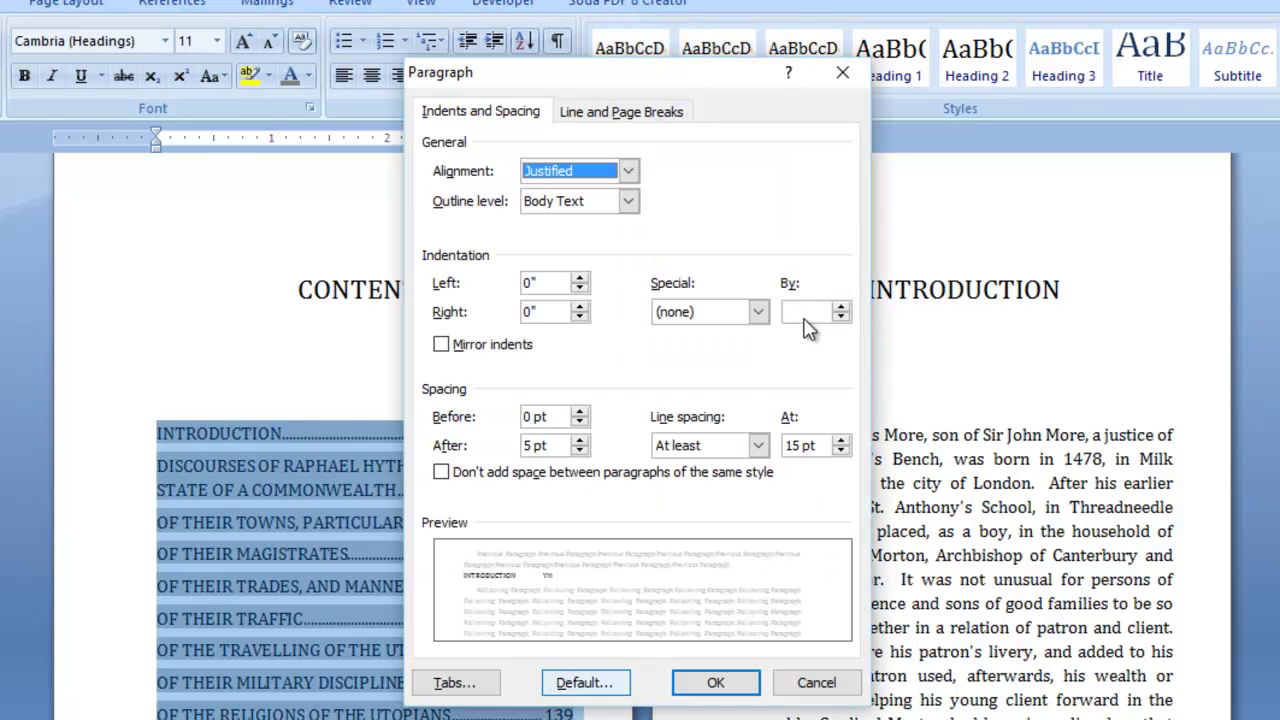
click(580, 440)
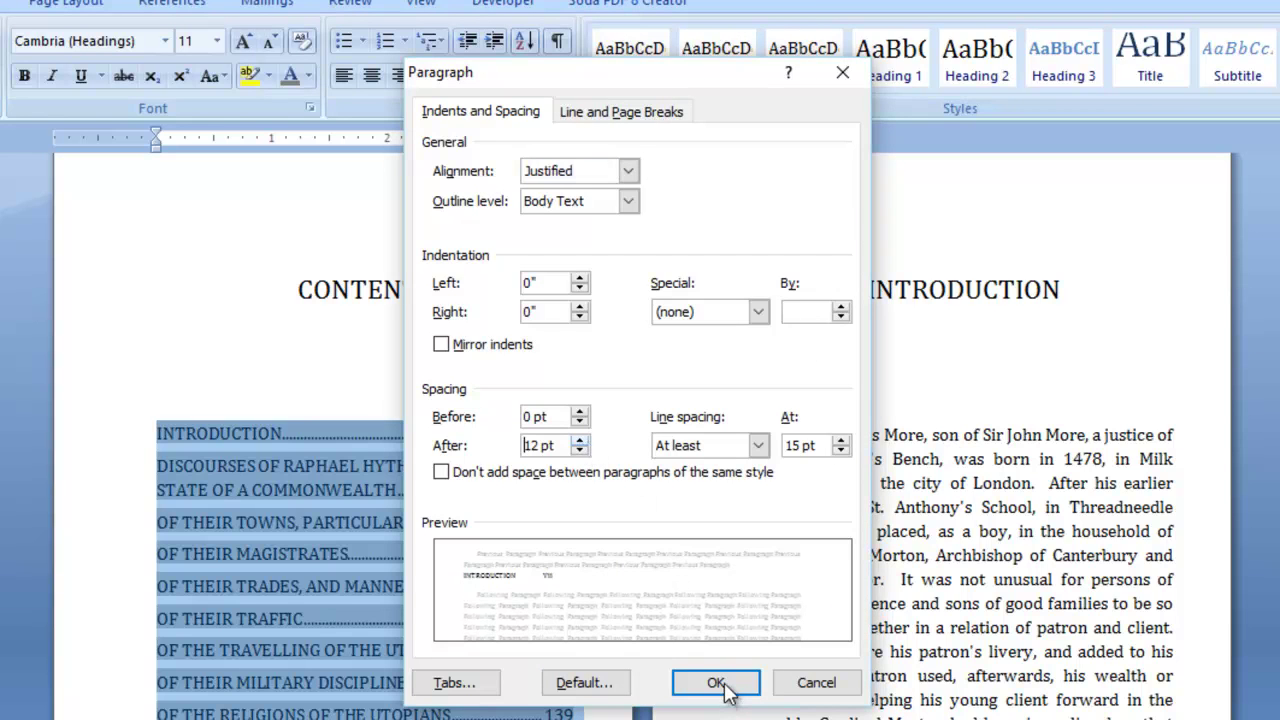
click(841, 451)
click(841, 451)
click(717, 684)
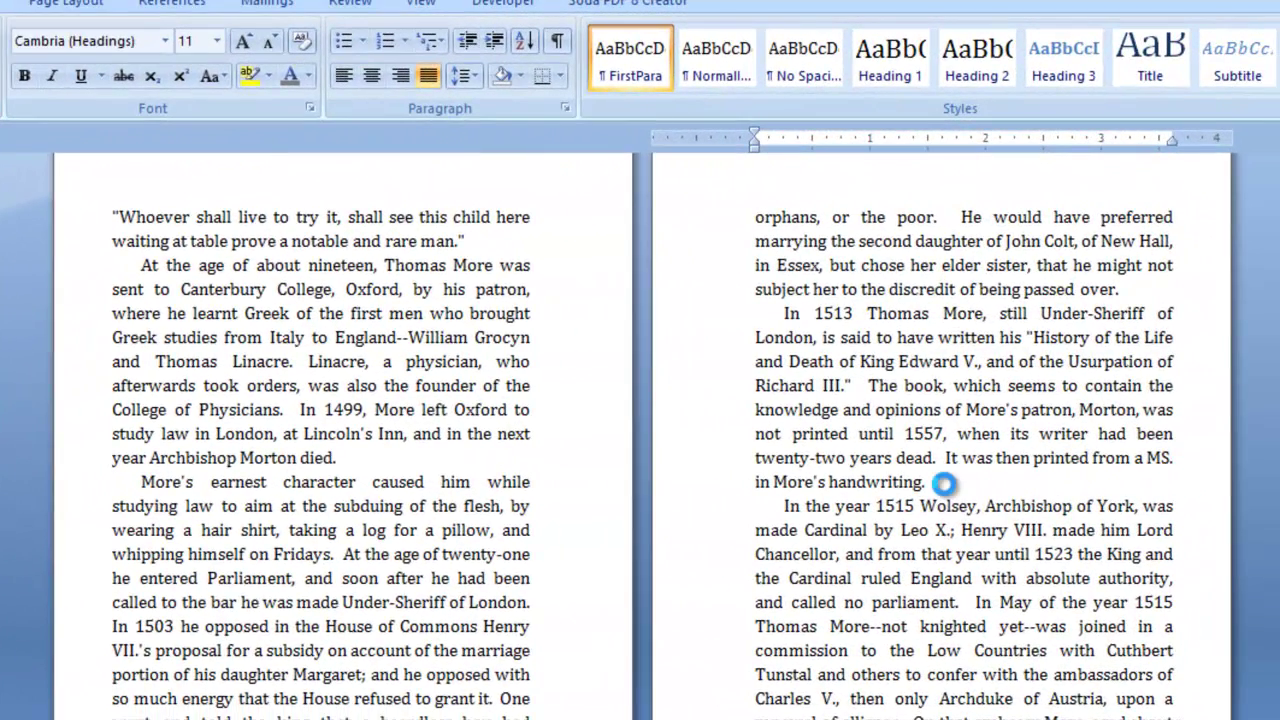
- Review the page setup of the Introduction section, including its layout and margin settings
scroll(944, 483, up, 3)
scroll(946, 485, up, 3)
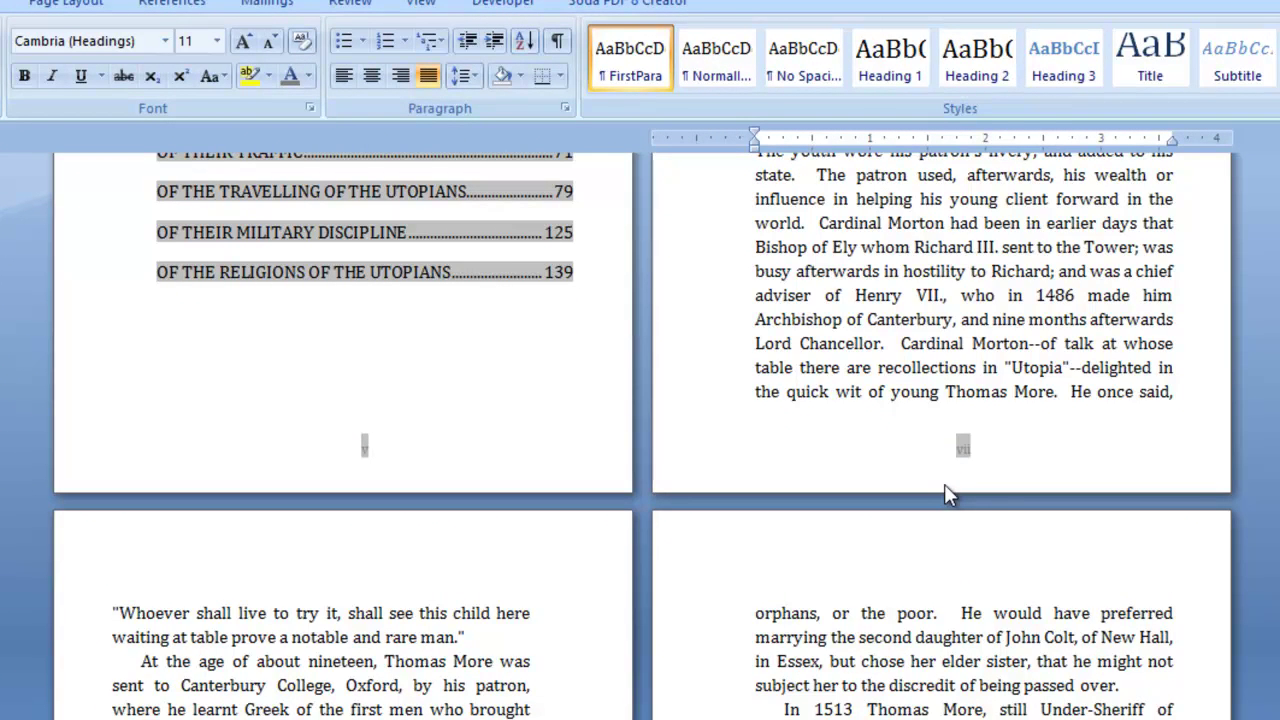
click(60, 4)
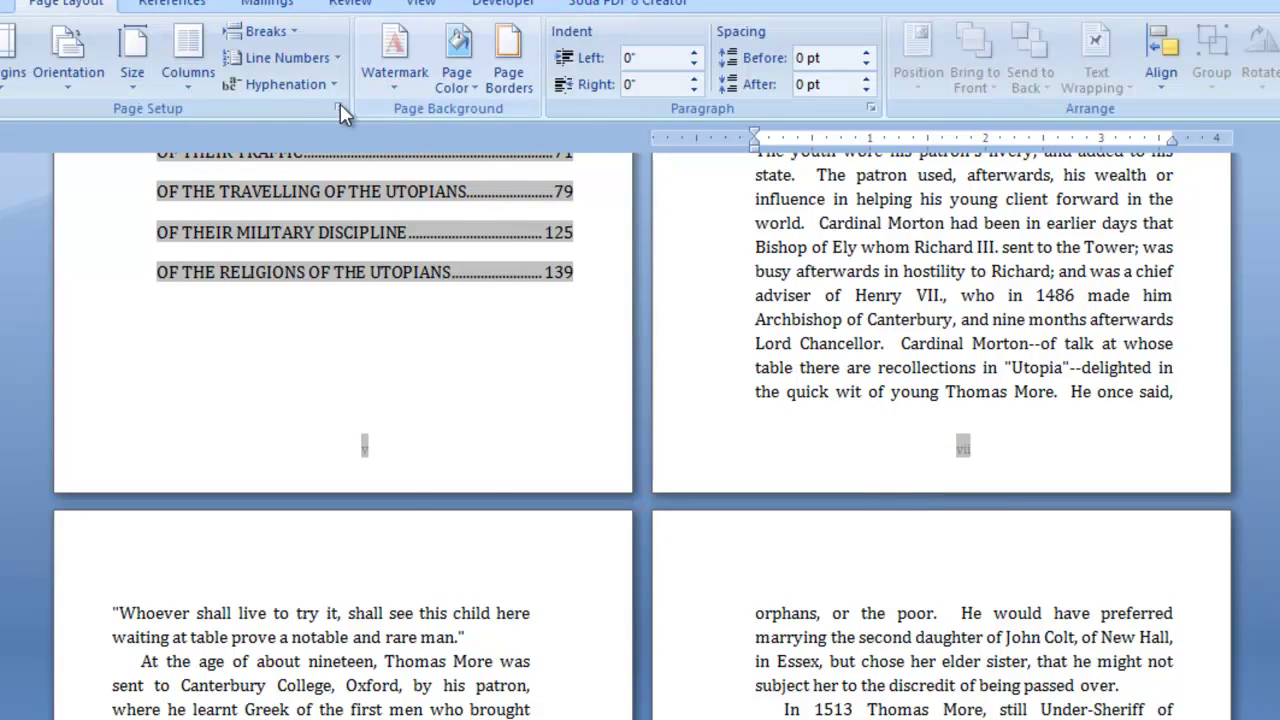
click(339, 107)
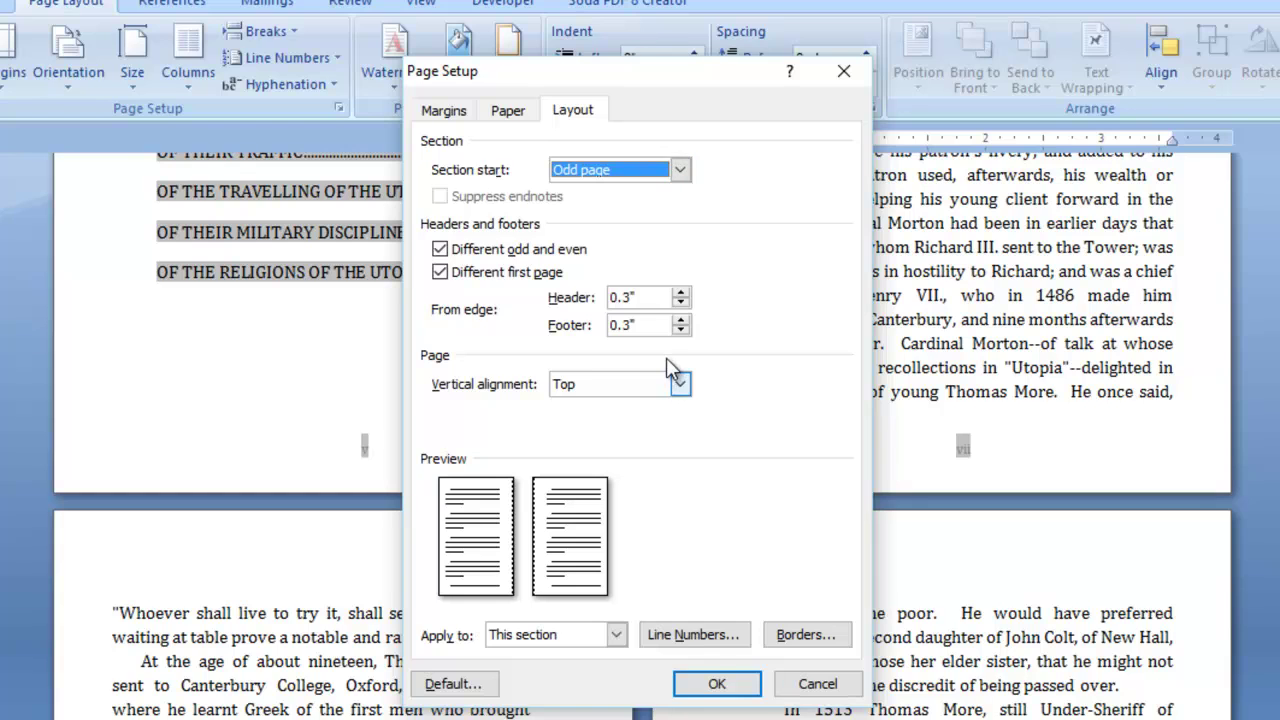
click(507, 118)
key(ctrl+shift+Tab)
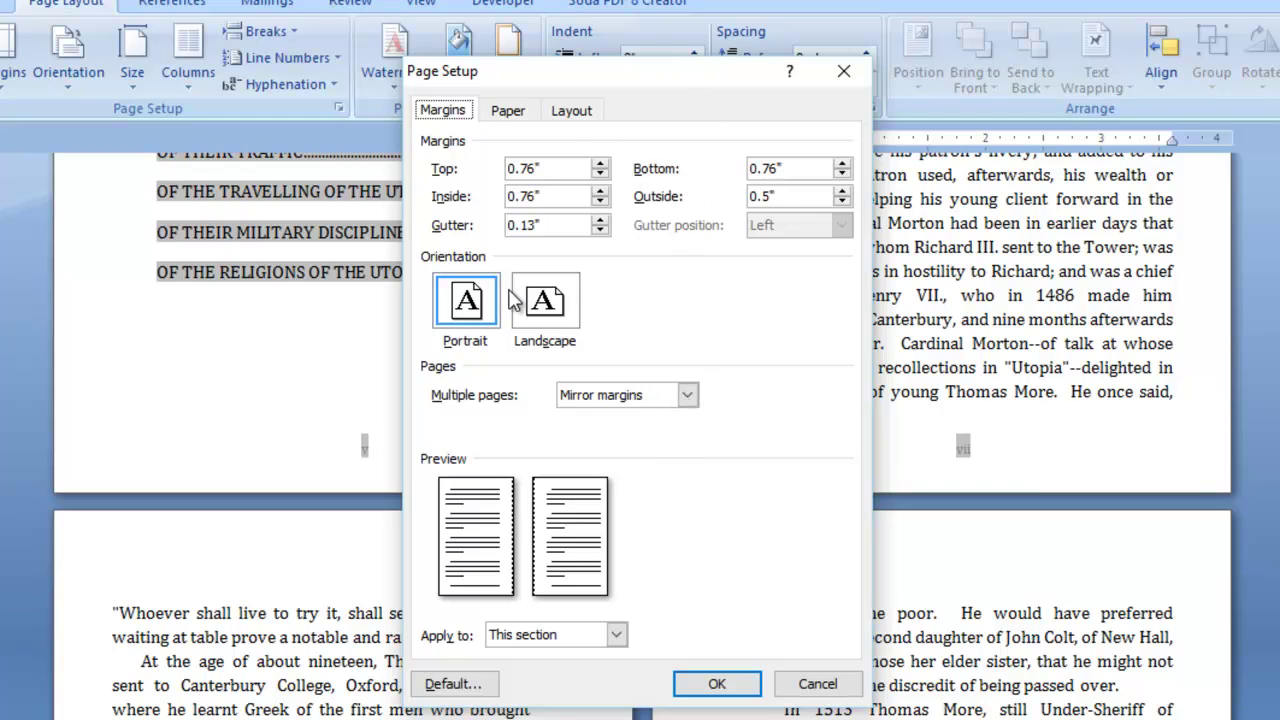
click(812, 684)
- Modify the Heading 1 style to add a ½ pt solid bottom border beneath the chapter titles
scroll(925, 425, up, 5)
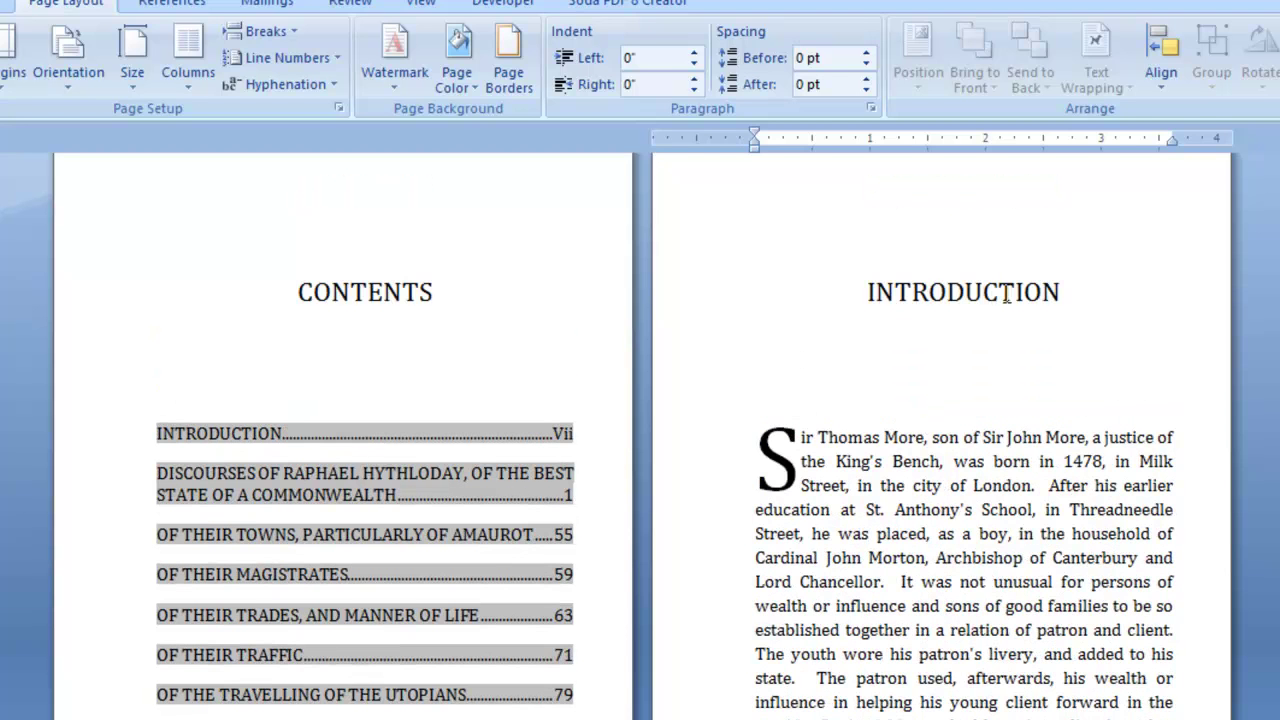
click(935, 291)
key(alt+h)
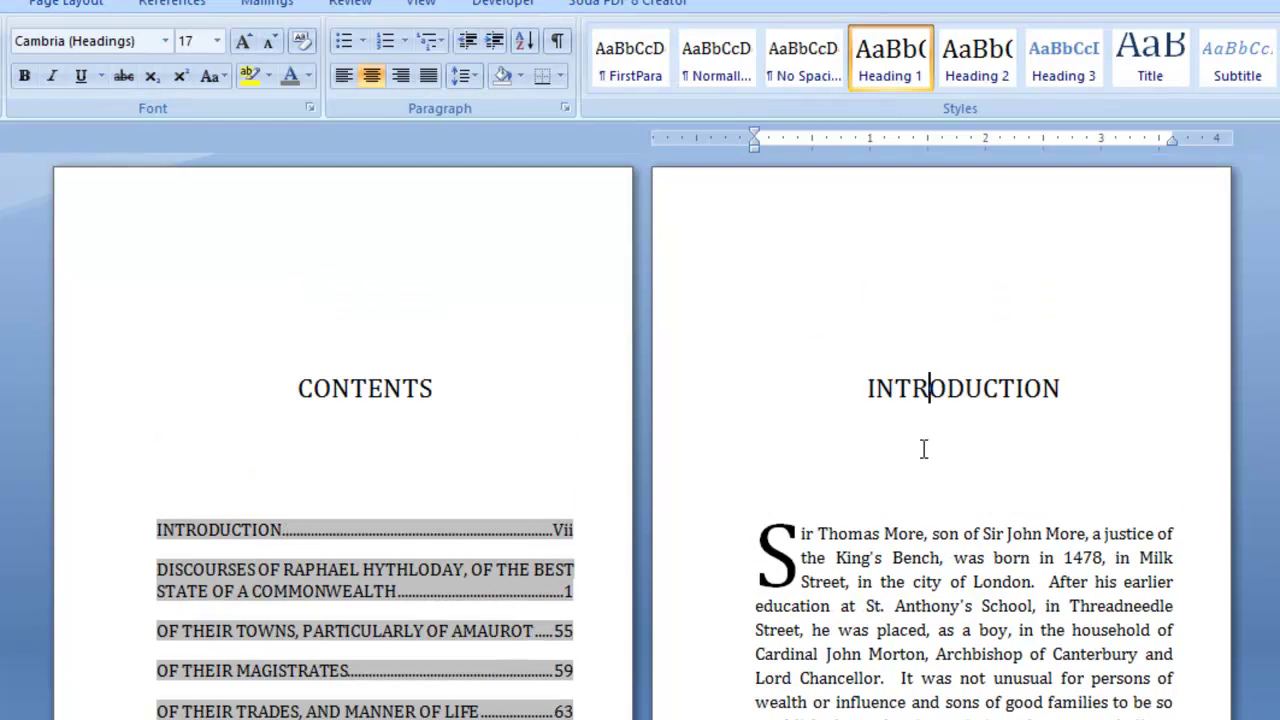
right_click(876, 42)
click(938, 80)
click(405, 680)
click(440, 547)
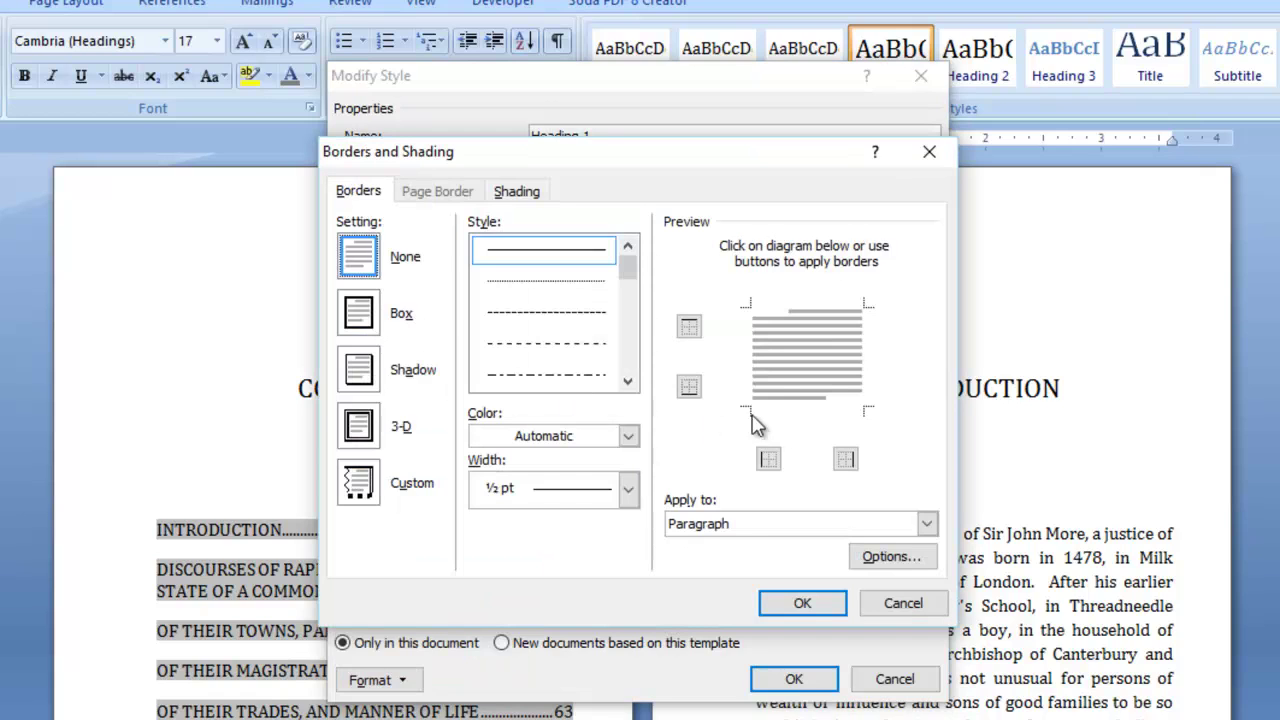
click(689, 387)
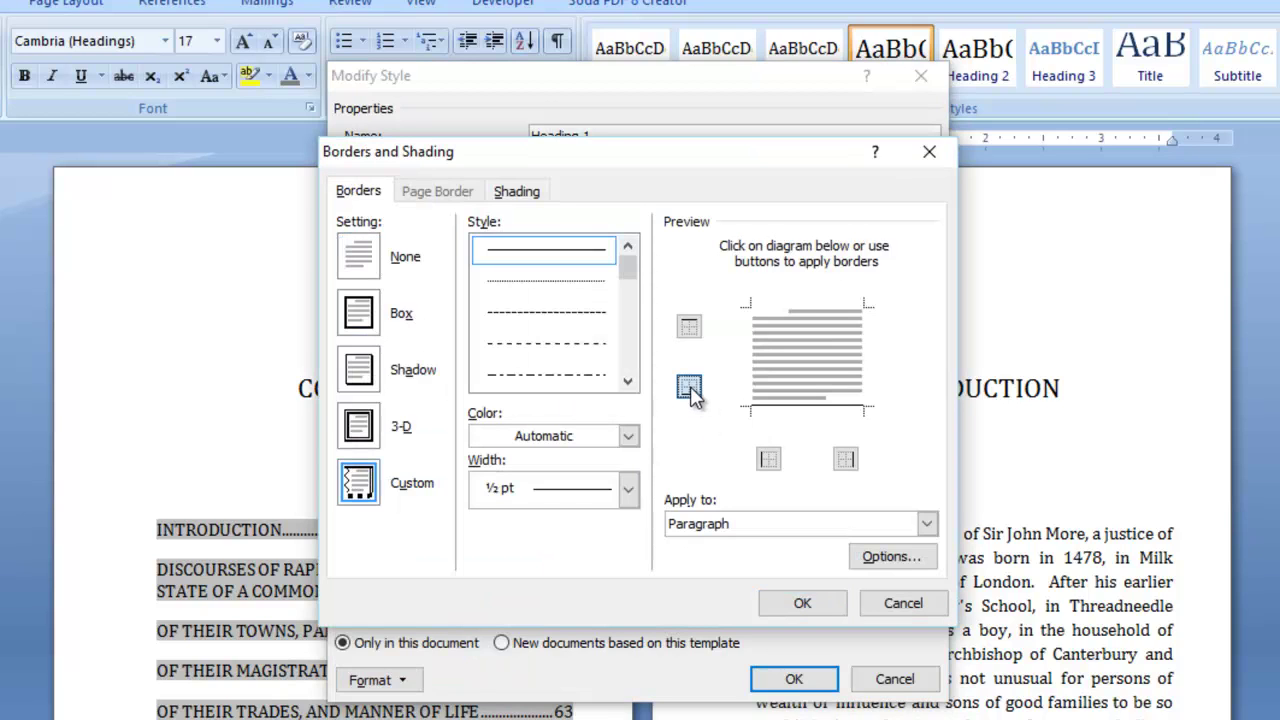
click(630, 488)
click(628, 282)
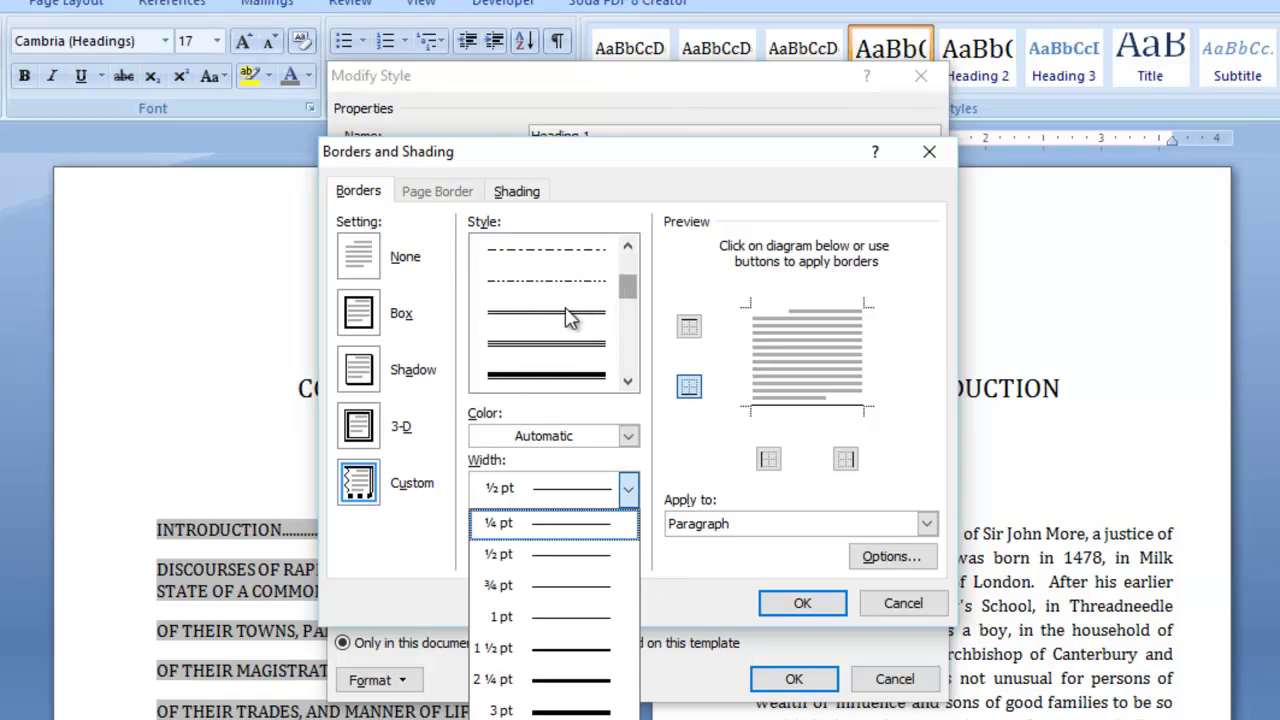
click(580, 311)
click(802, 604)
key(Return)
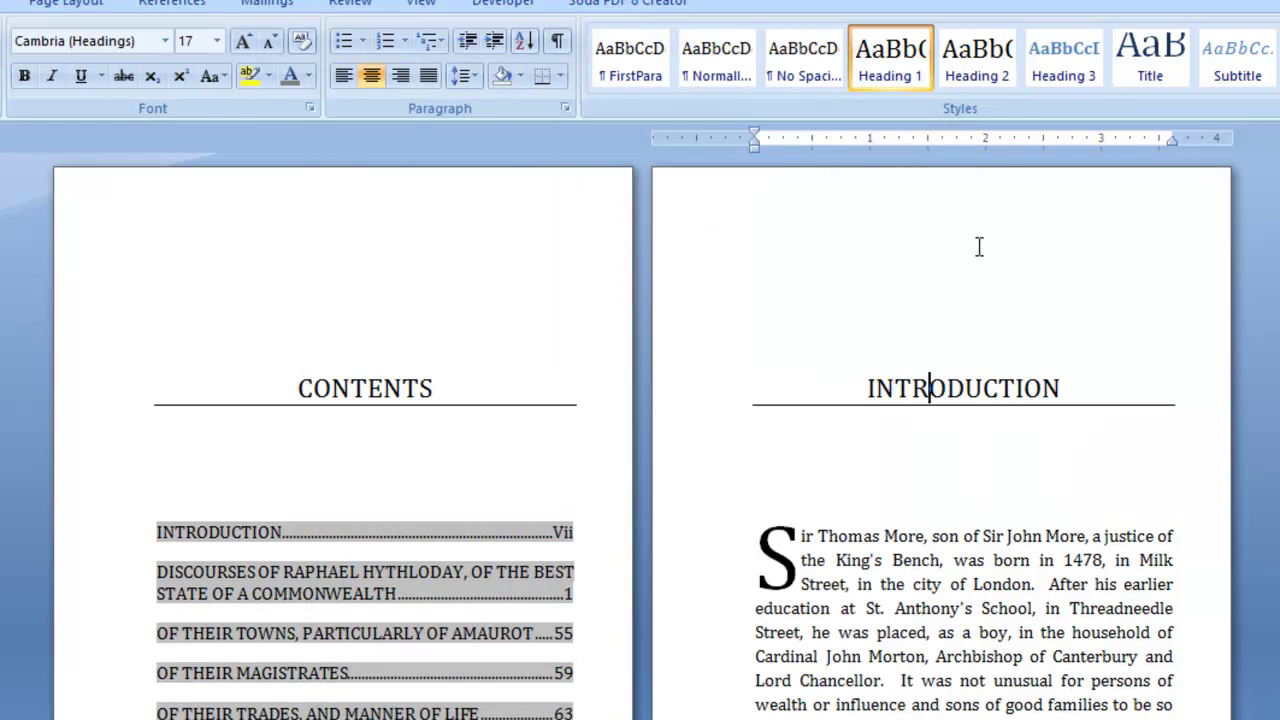
- Examine the page numbers and chapter headings from the Introduction into the Discourses of Raphael Hythloday chapter
scroll(979, 246, down, 4)
scroll(979, 246, down, 6)
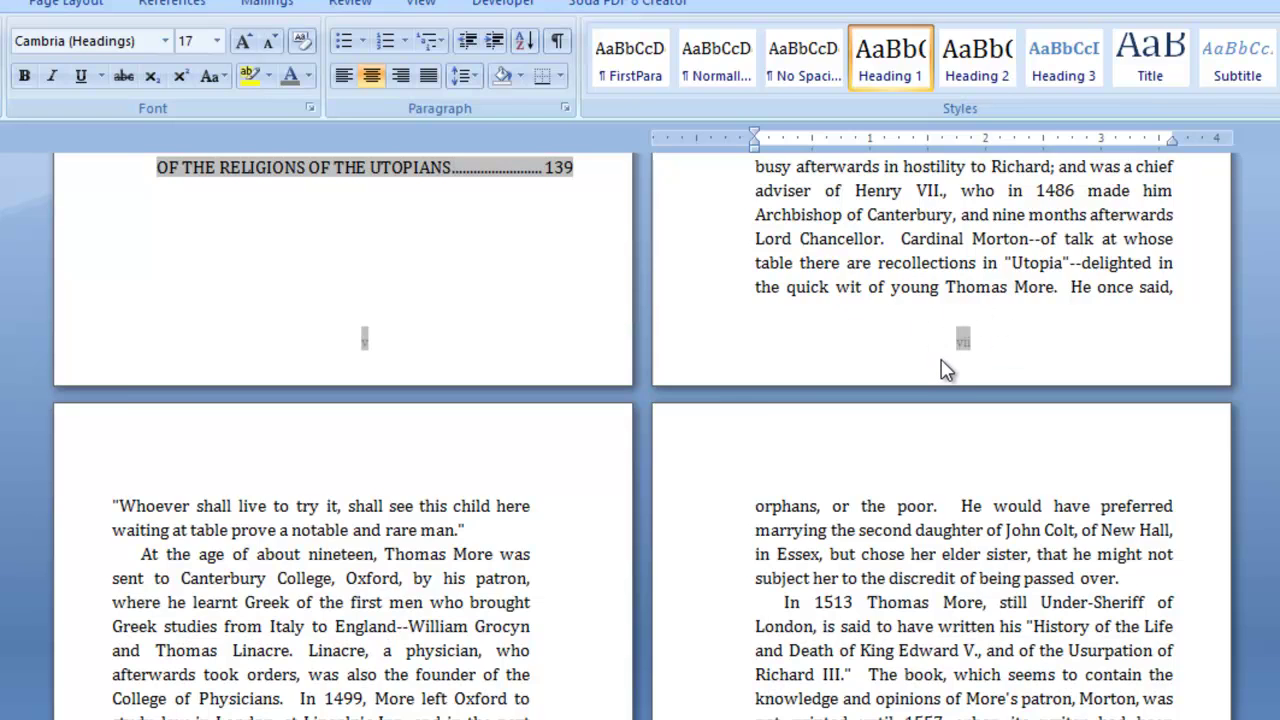
scroll(945, 370, down, 15)
scroll(990, 655, down, 2)
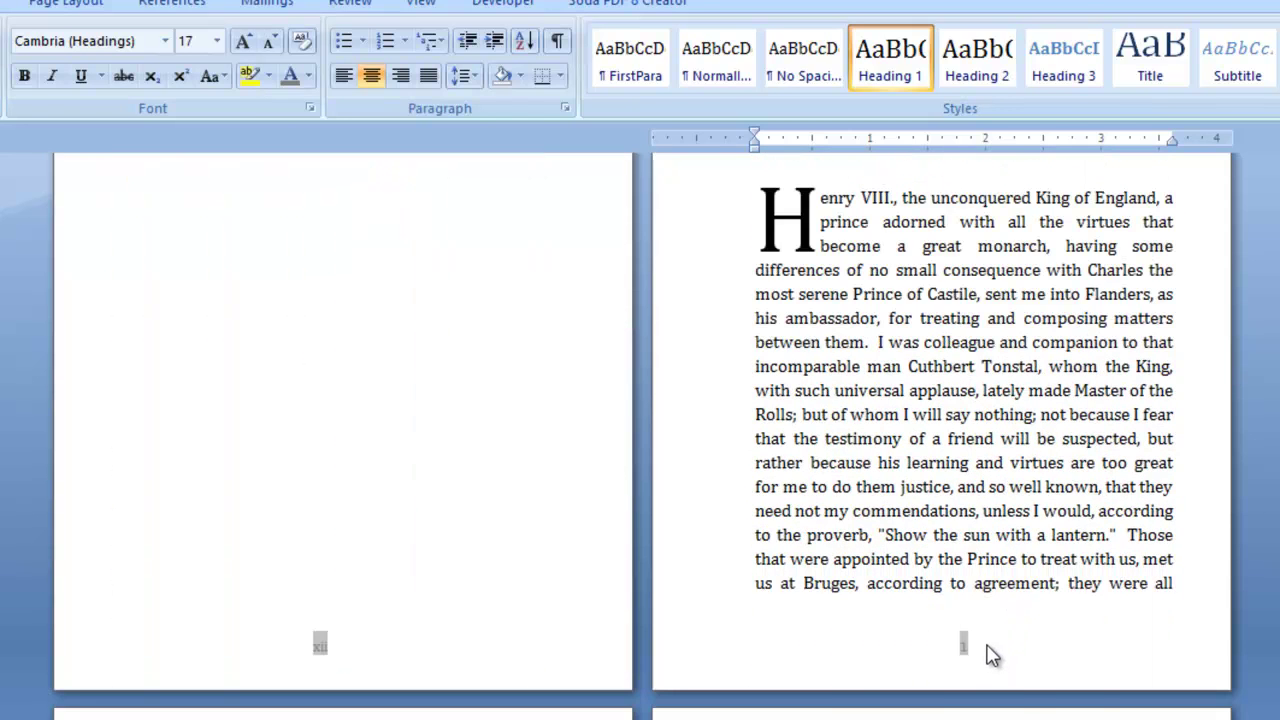
scroll(990, 655, up, 3)
scroll(1007, 553, up, 3)
scroll(1007, 553, down, 10)
scroll(1007, 553, down, 10)
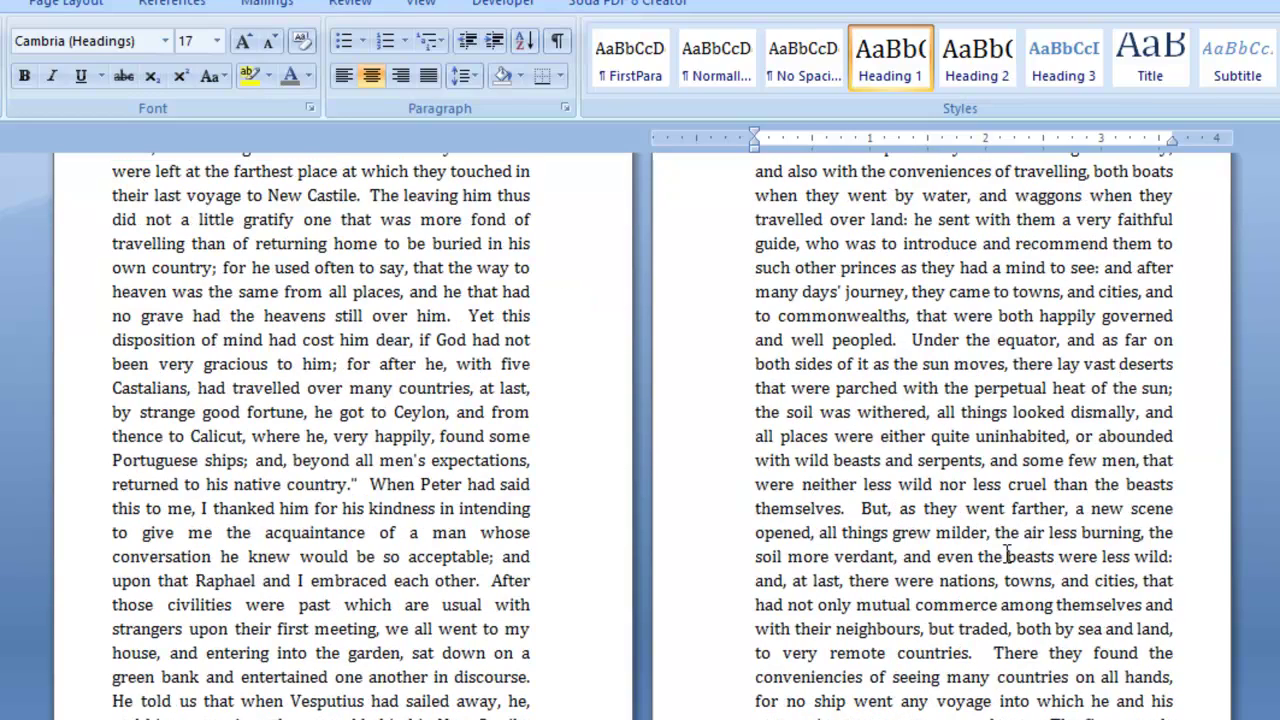
scroll(1007, 553, down, 10)
scroll(887, 537, down, 4)
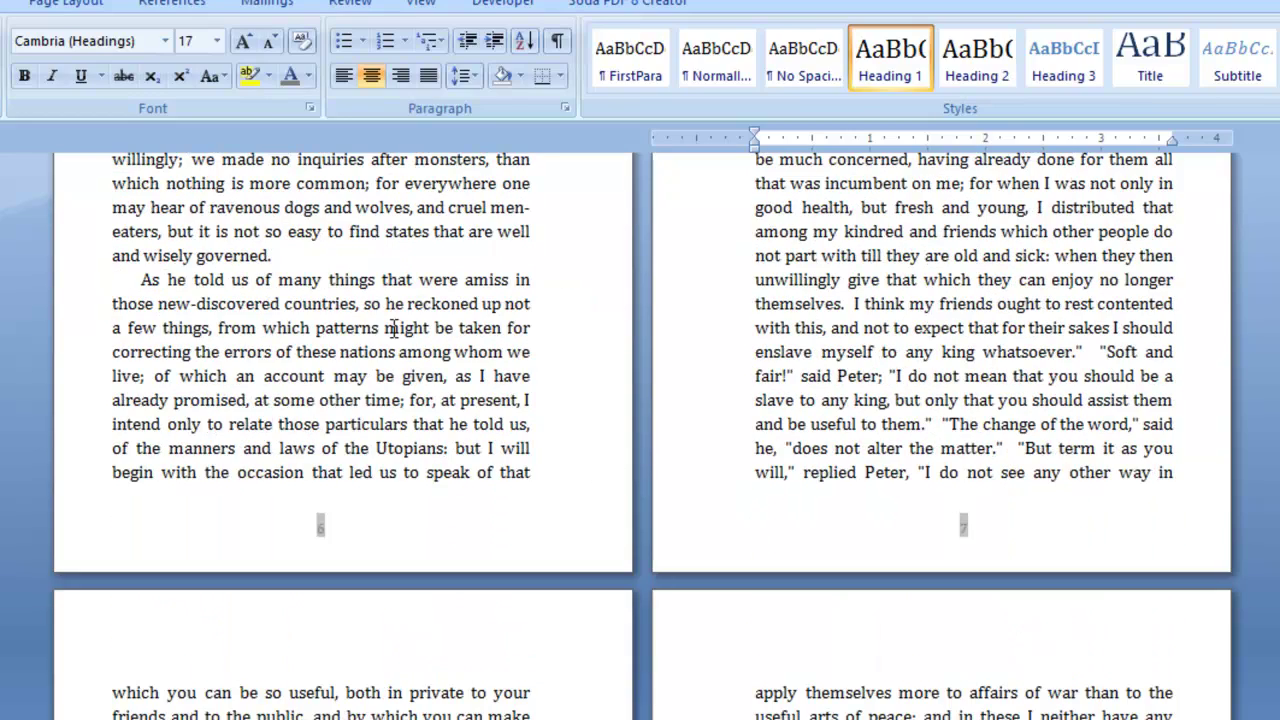
scroll(824, 294, up, 20)
scroll(826, 298, up, 5)
scroll(824, 290, up, 8)
click(978, 432)
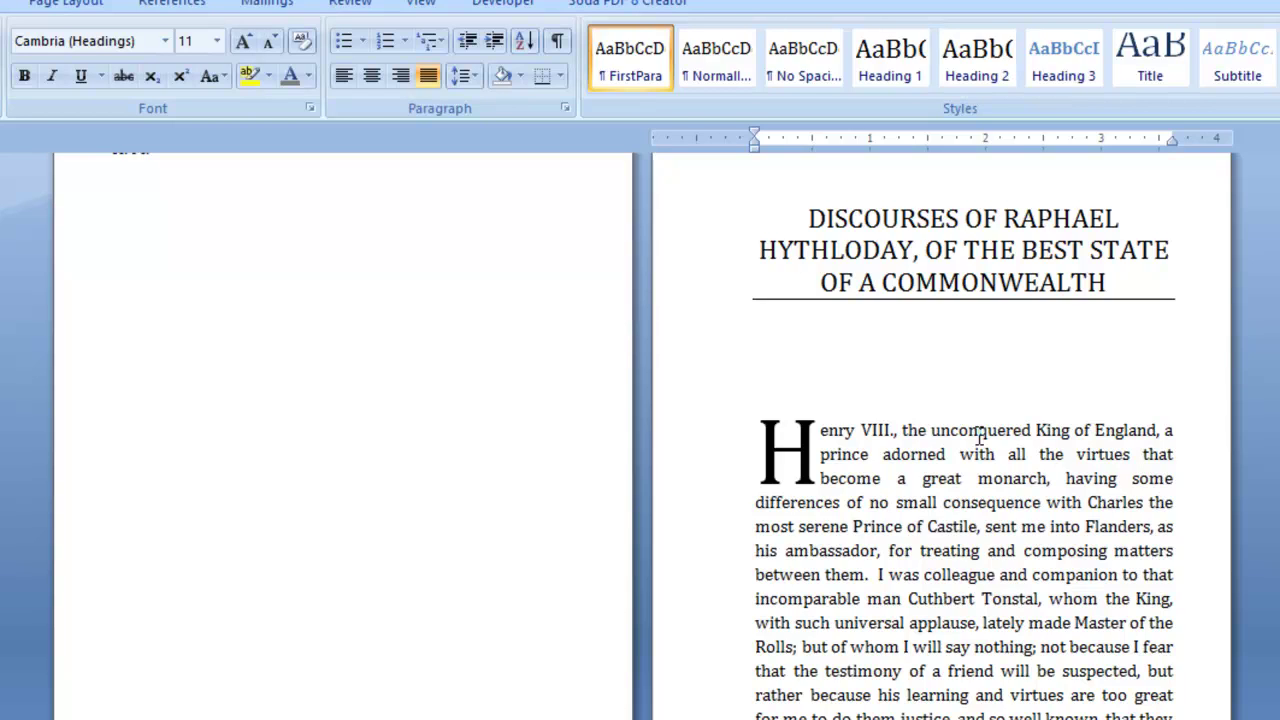
- Split the Discourses paragraph before "After we had several times met", leave blank space above it, and apply the FirstPara style
scroll(941, 564, down, 4)
scroll(941, 564, down, 7)
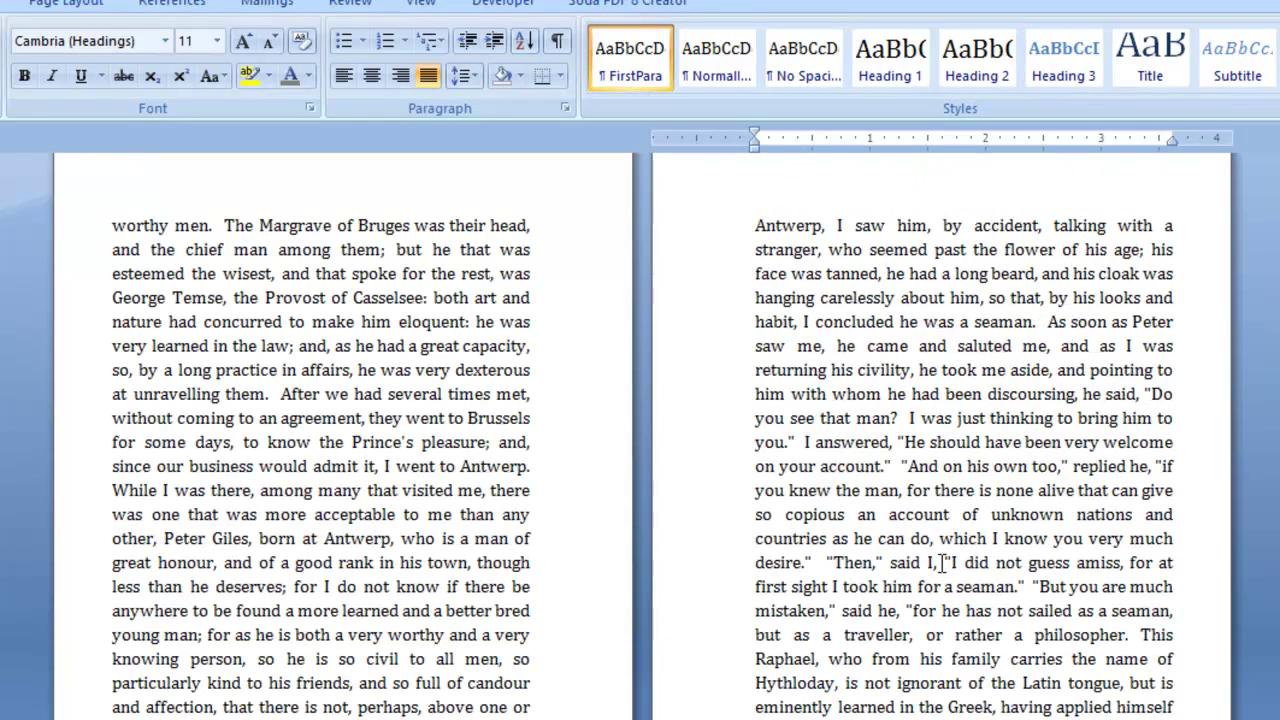
click(283, 386)
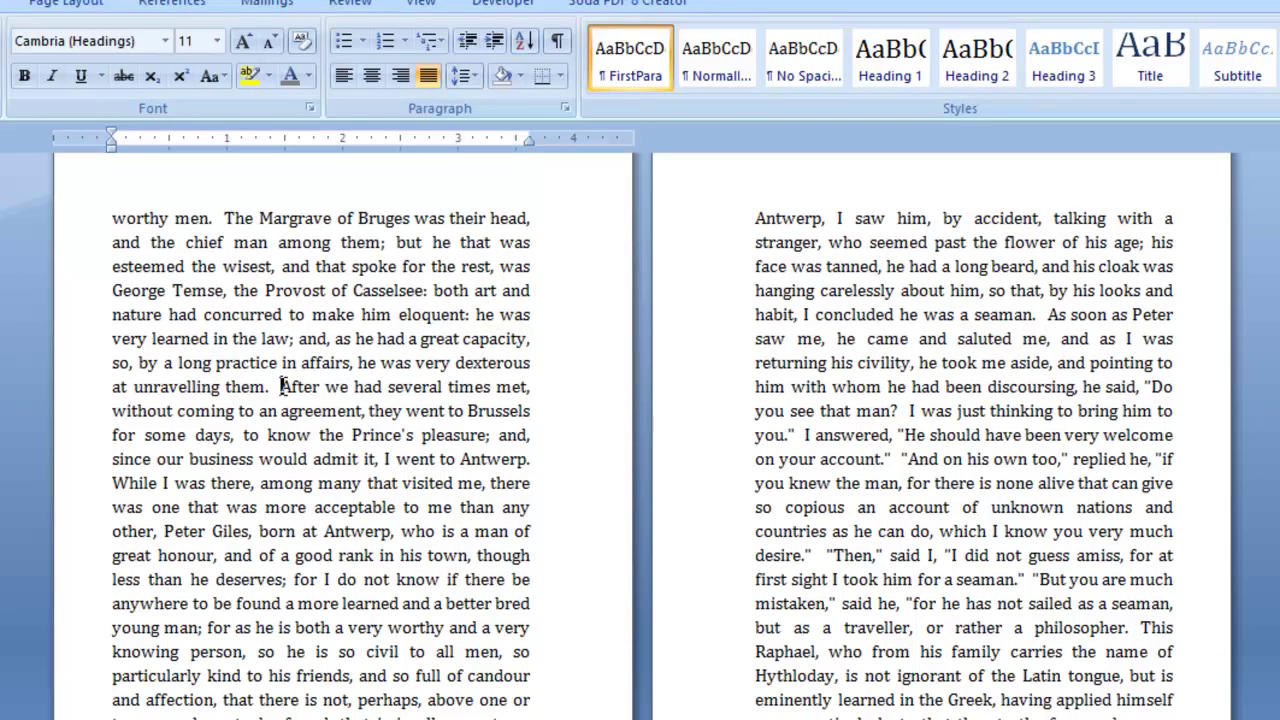
key(Return)
key(Return)
click(634, 70)
- Start a new paragraph at "While I was there" and apply the indented body paragraph style to it
click(392, 531)
key(Return)
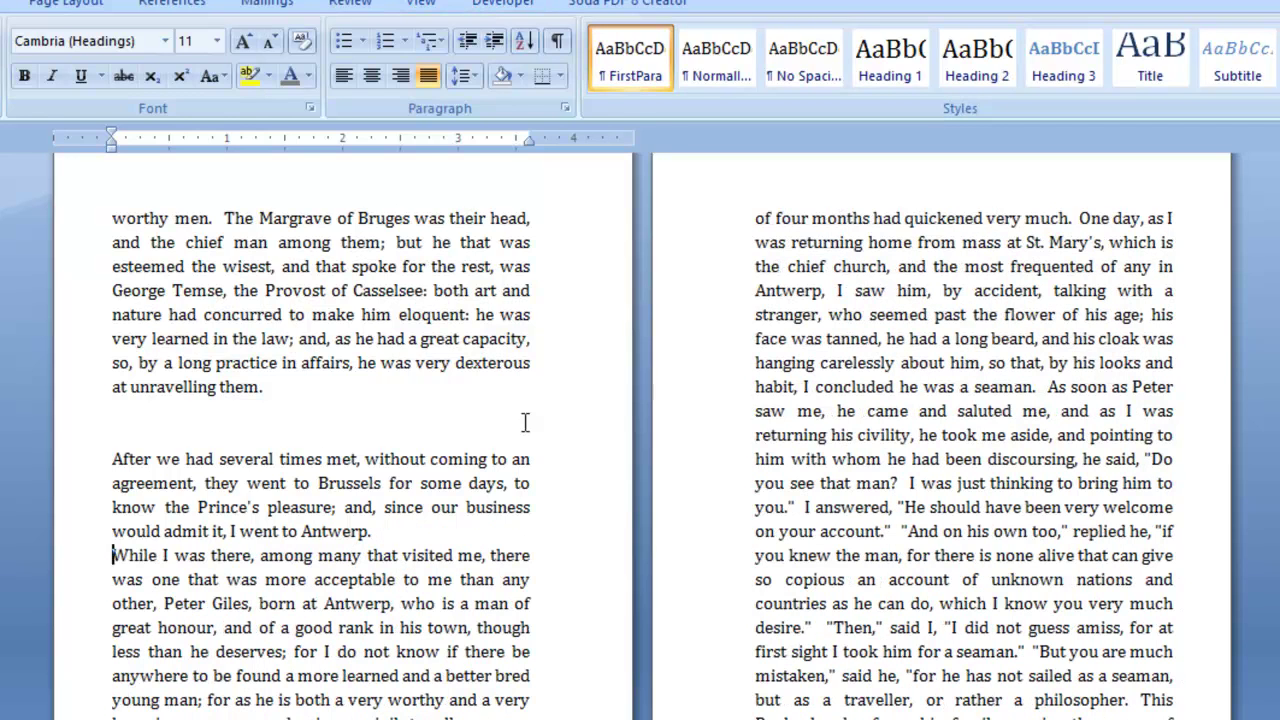
click(737, 62)
- Insert a centred "***" scene break above "After we had several times met", with a blank line beneath it
click(335, 428)
text(***)
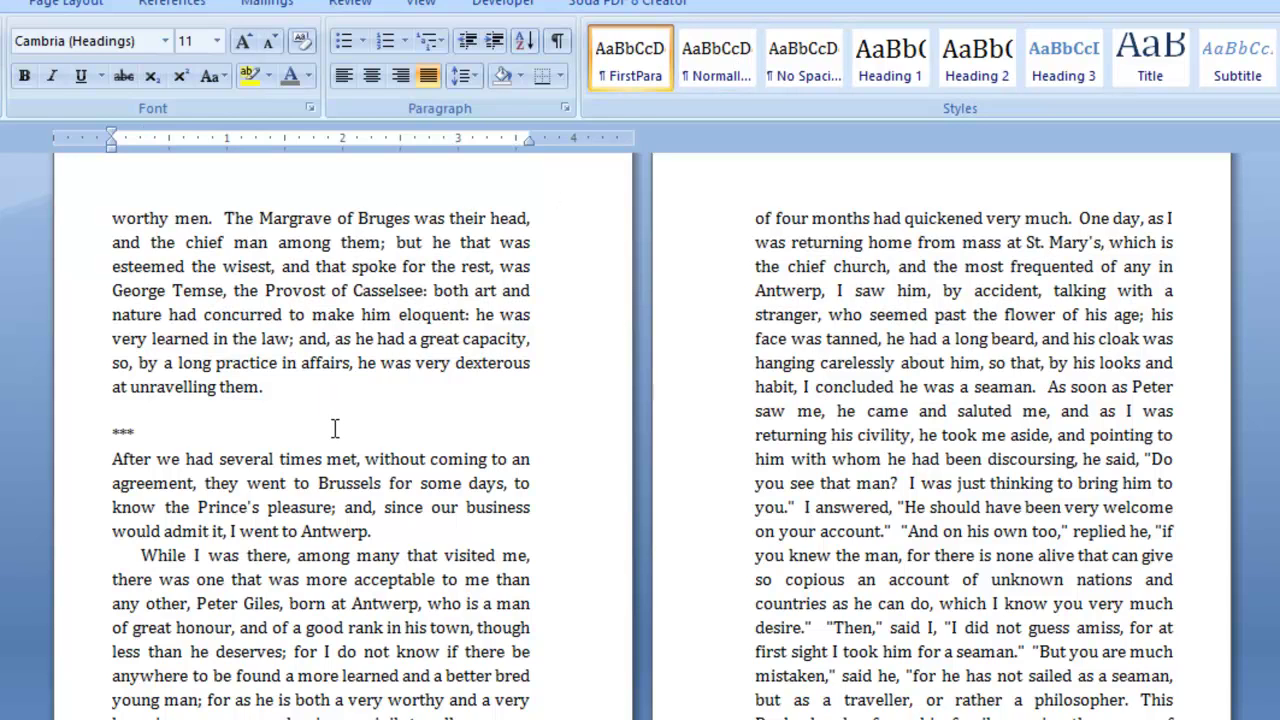
key(ctrl+e)
key(Return)
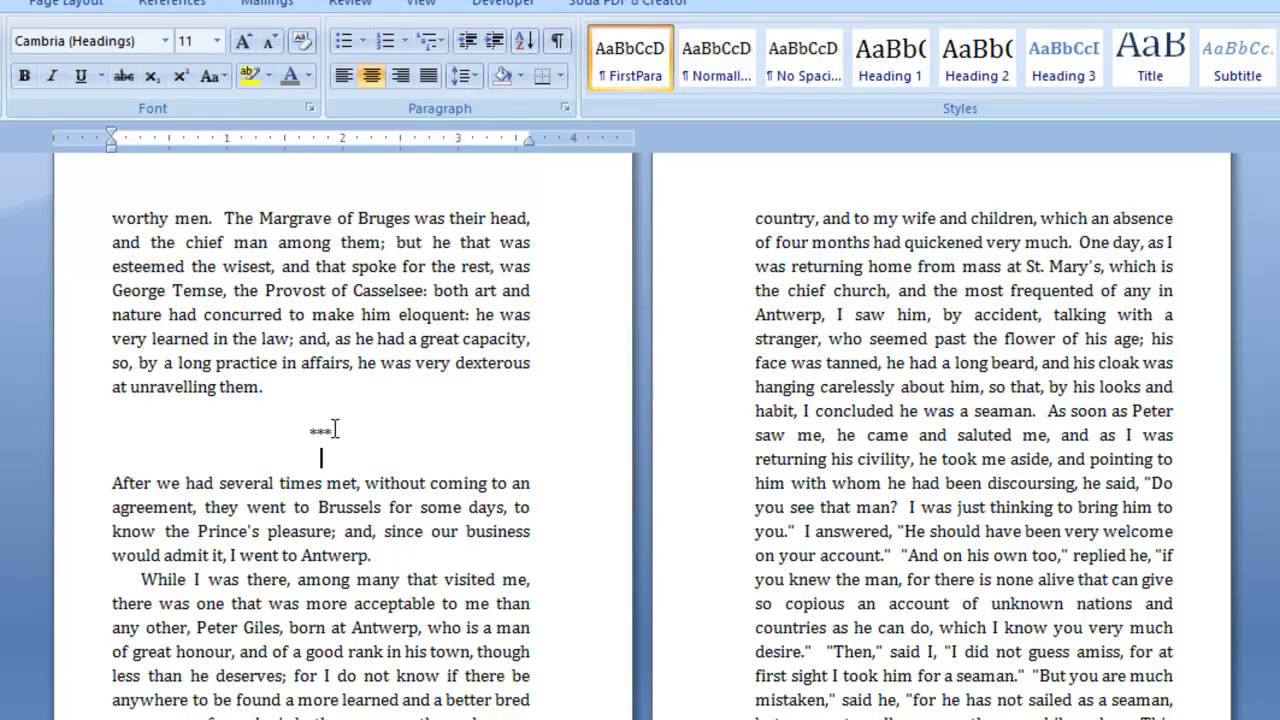
- Review the finished front matter from the start of the document to the Contents and Introduction pages
click(785, 316)
key(ctrl+Home)
scroll(789, 323, down, 3)
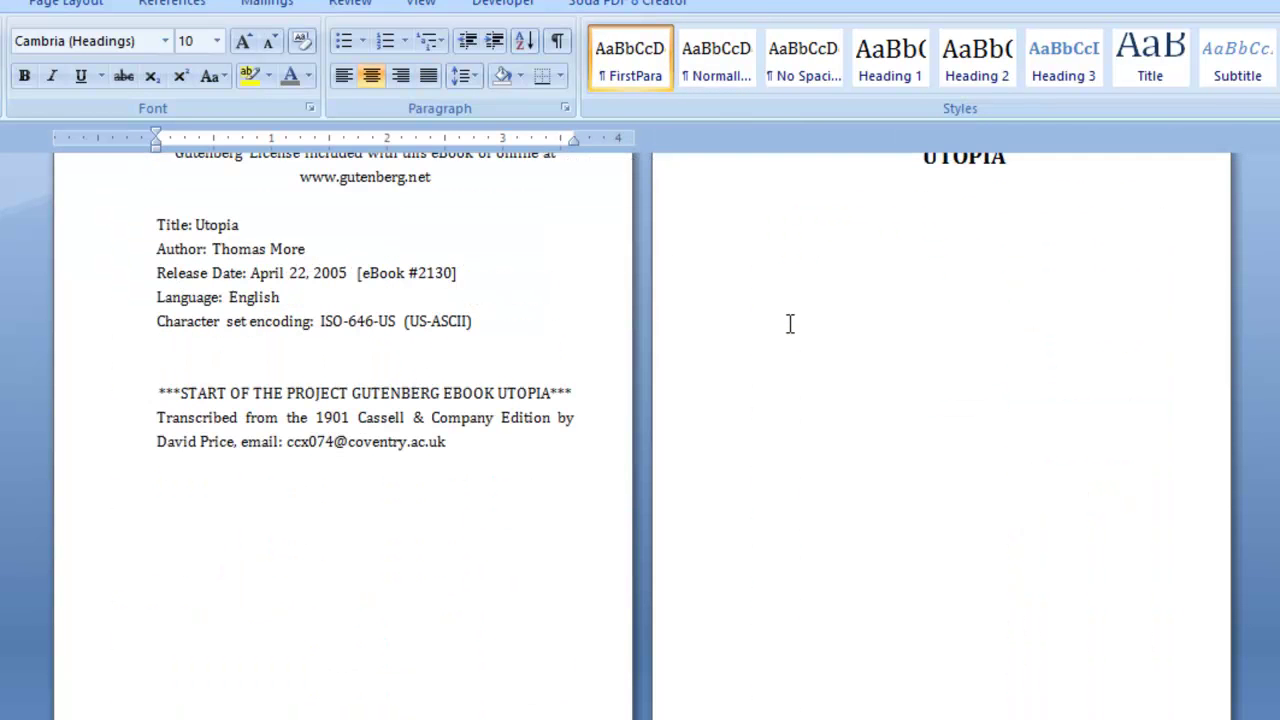
scroll(925, 568, down, 10)
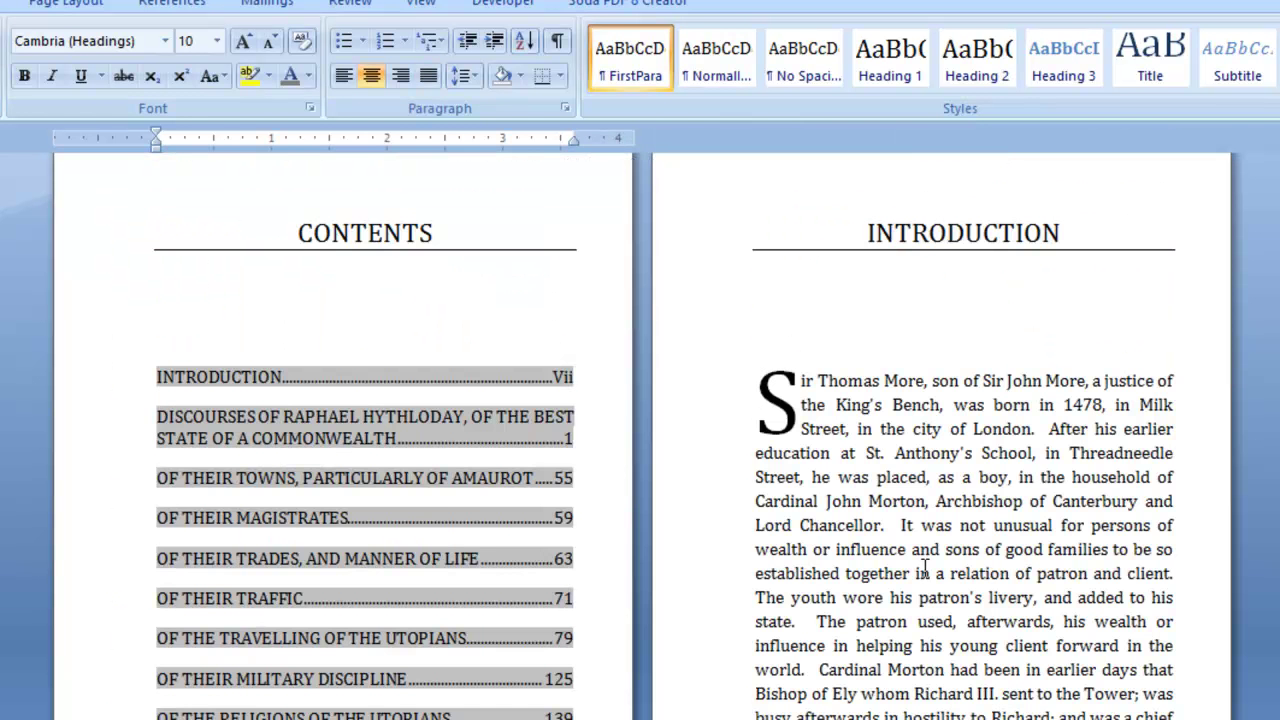
scroll(925, 568, down, 1)
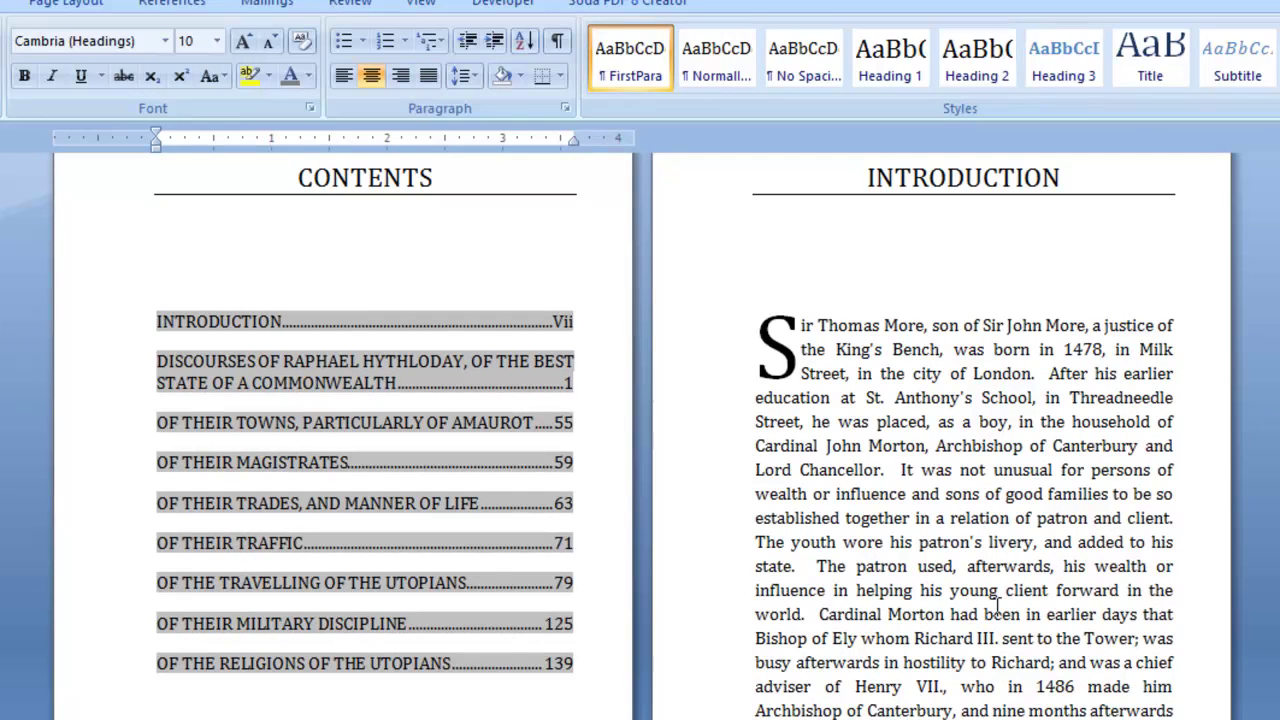
scroll(997, 608, up, 1)
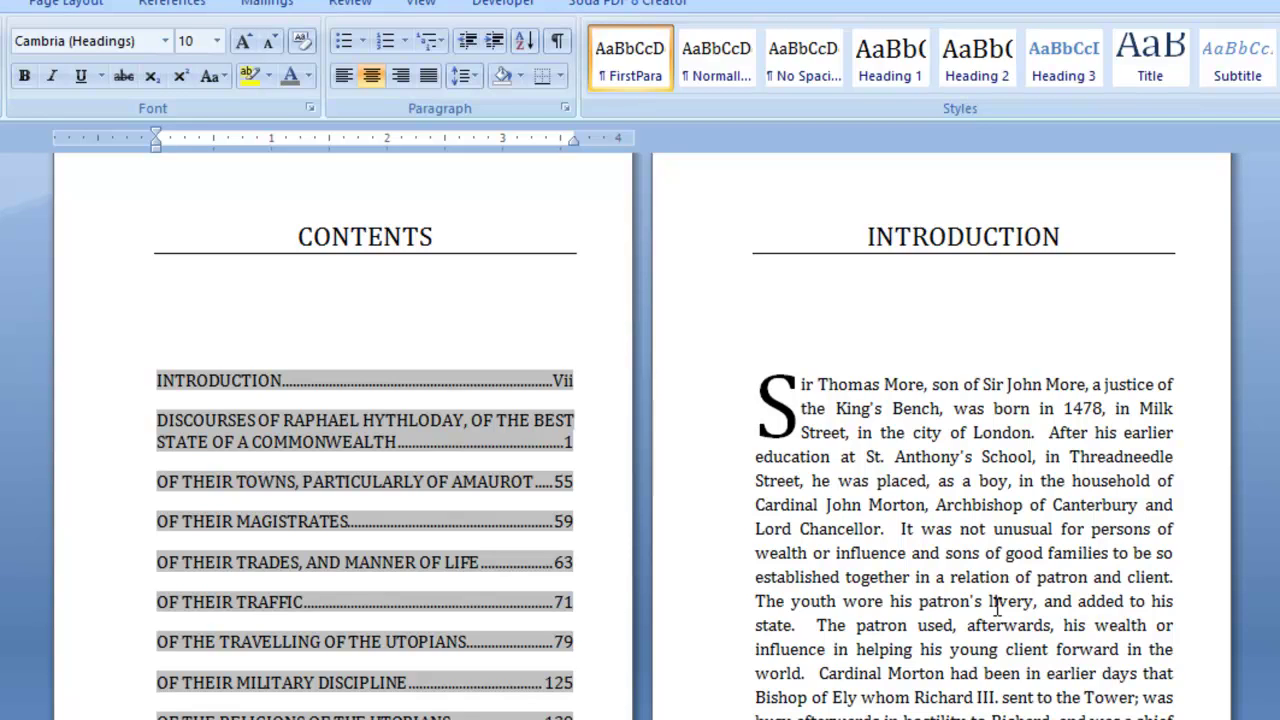